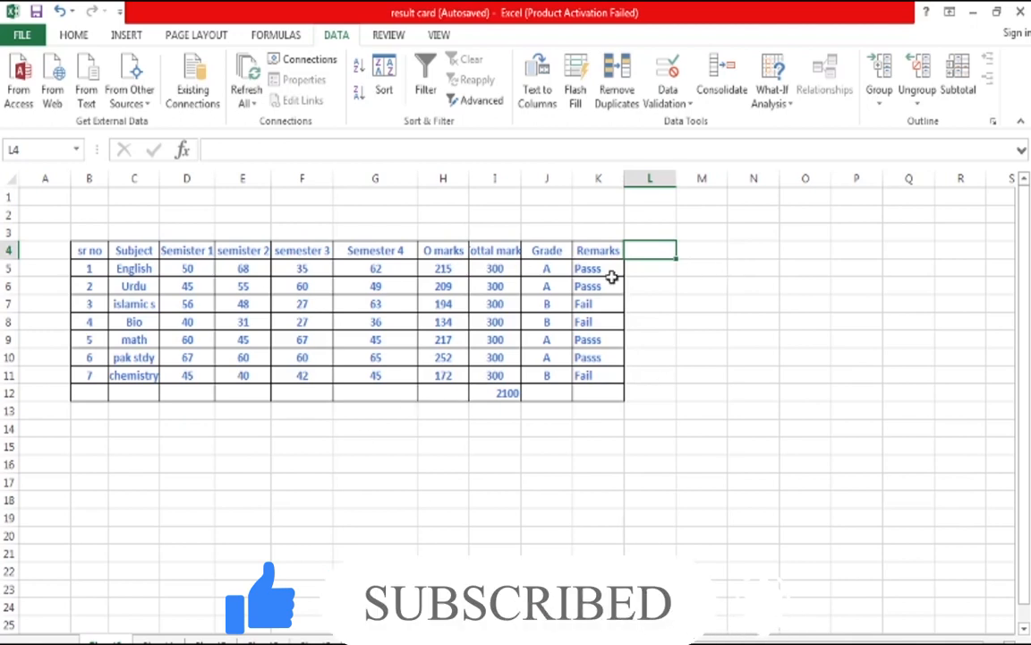
click(127, 254)
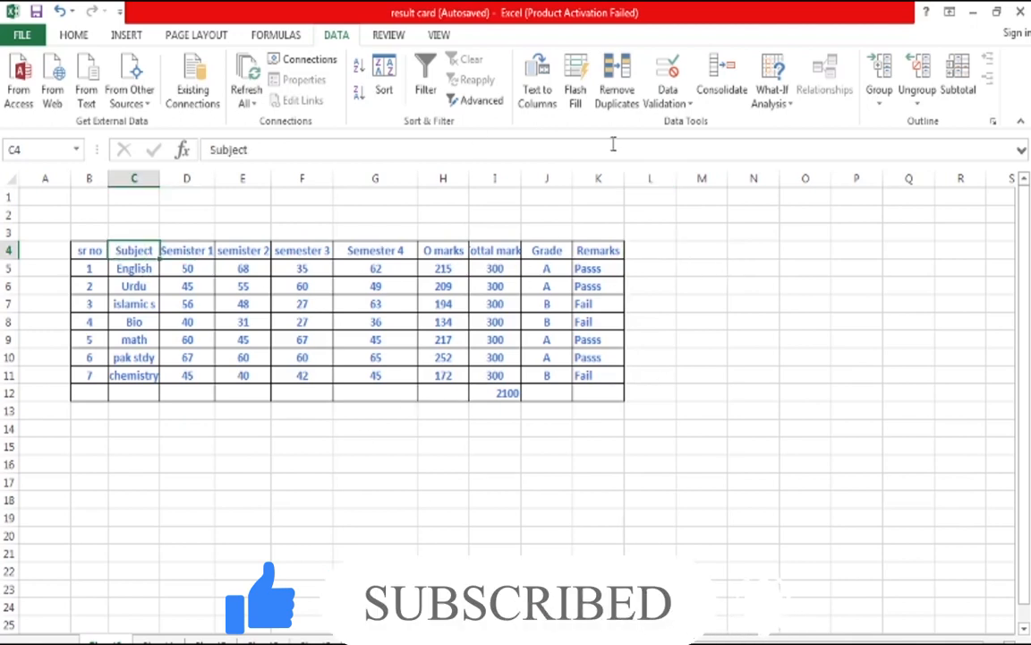
click(182, 247)
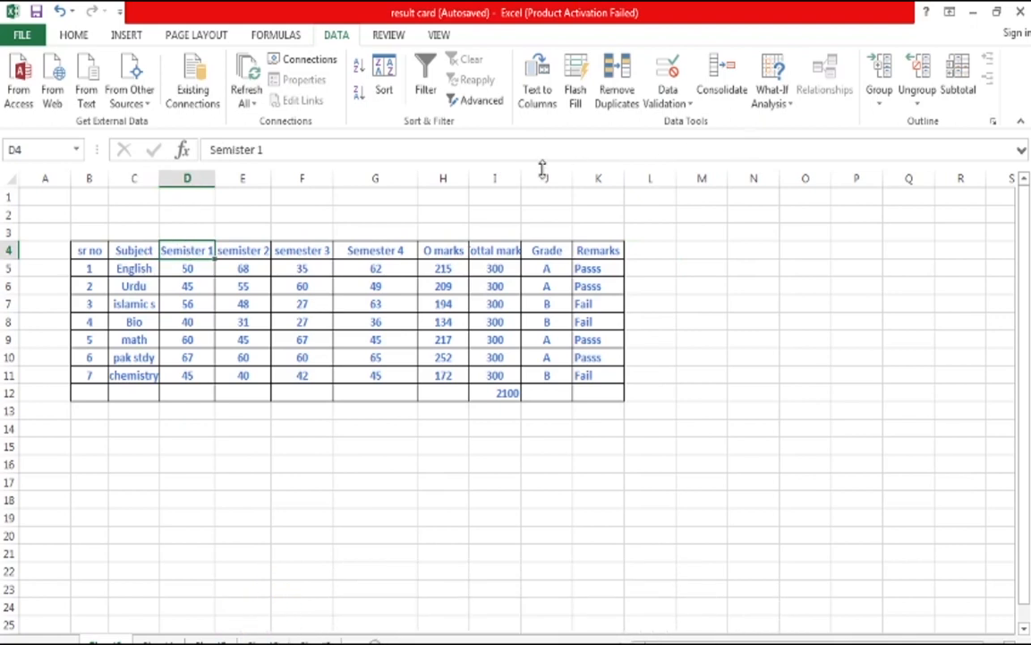
click(667, 101)
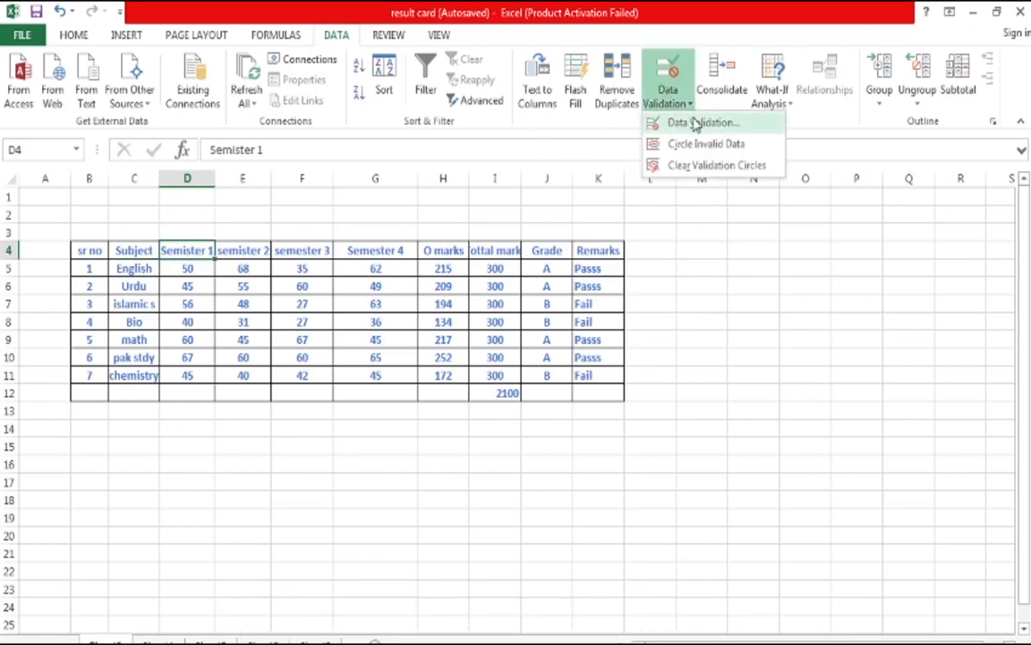
click(673, 123)
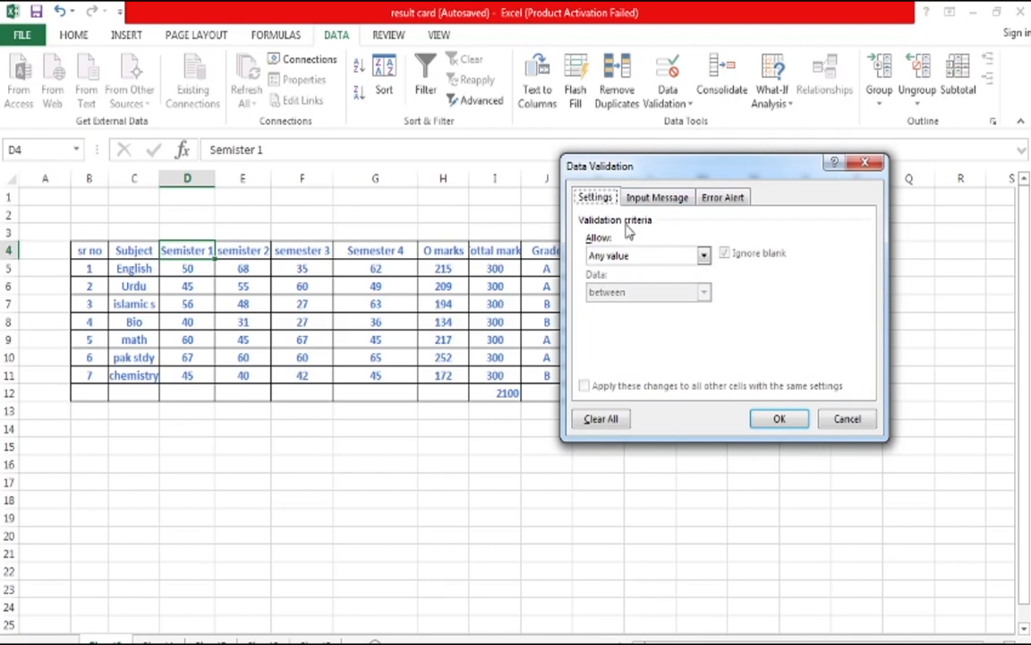
click(704, 257)
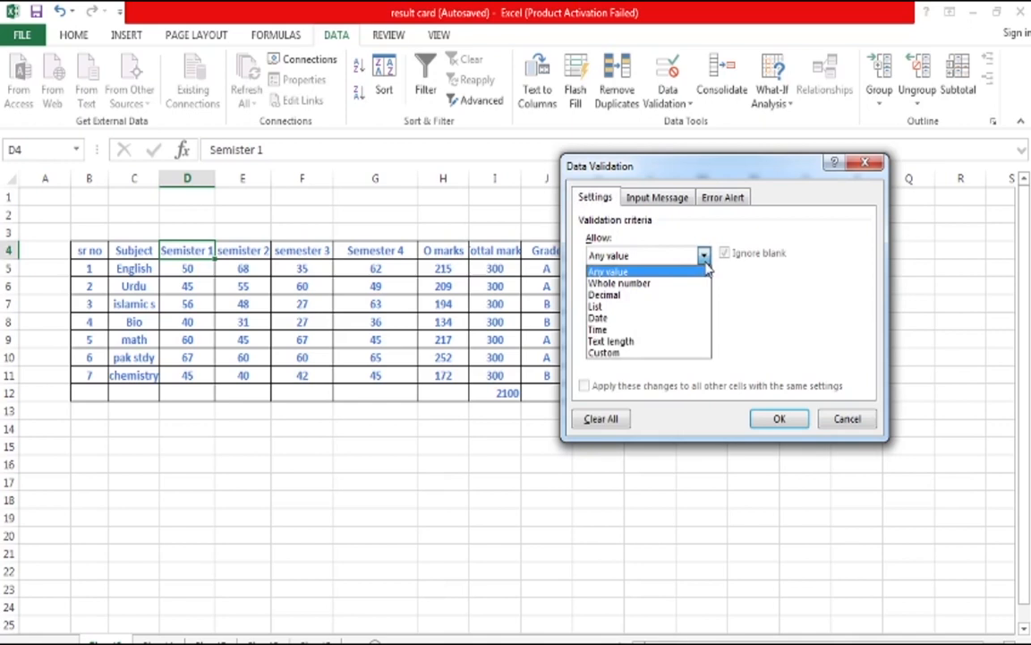
click(667, 283)
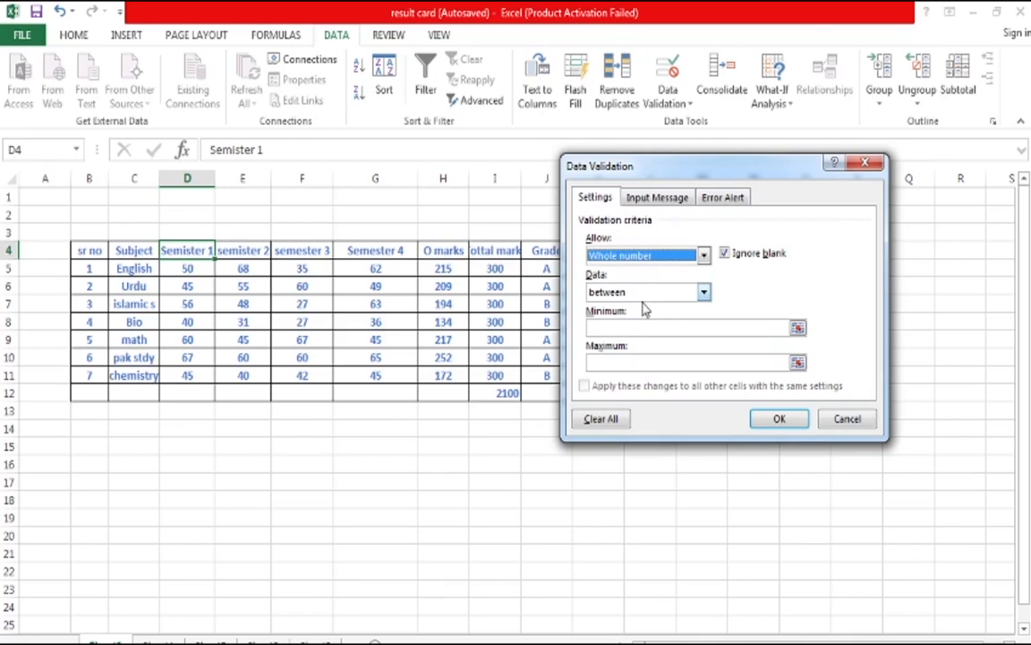
click(865, 163)
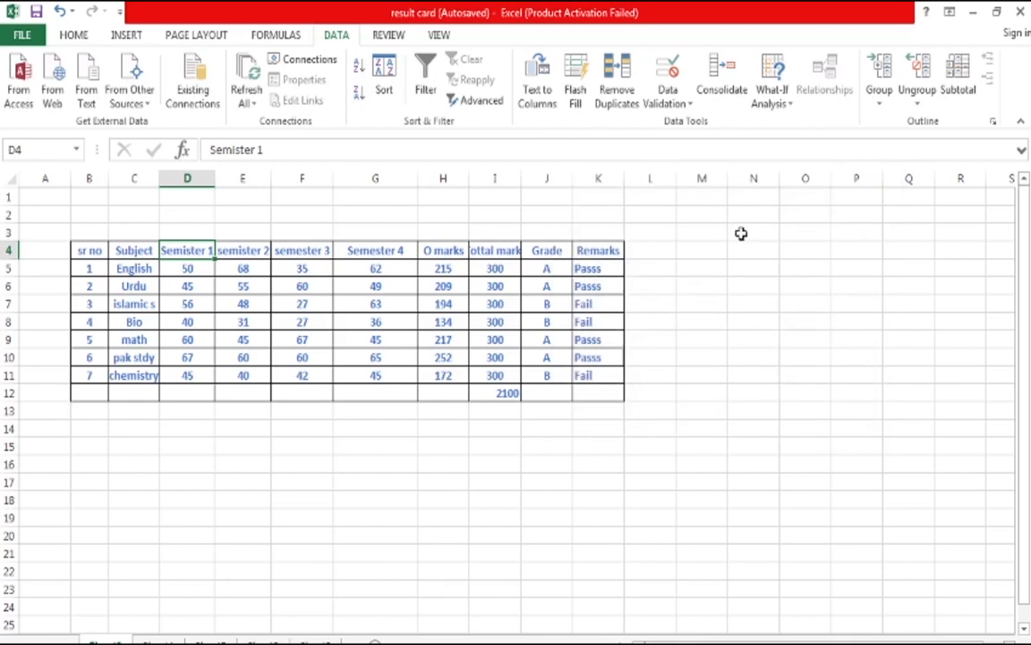
click(347, 197)
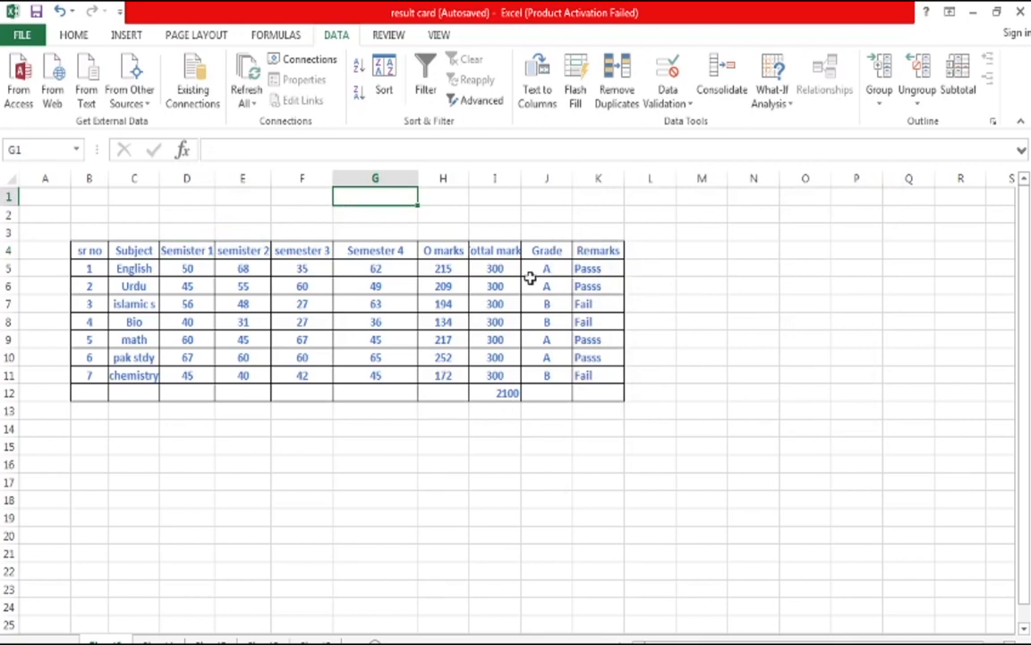
- Restrict the total marks in I5:I11 with data validation to whole numbers between 300 and 305
drag(484, 272, 477, 367)
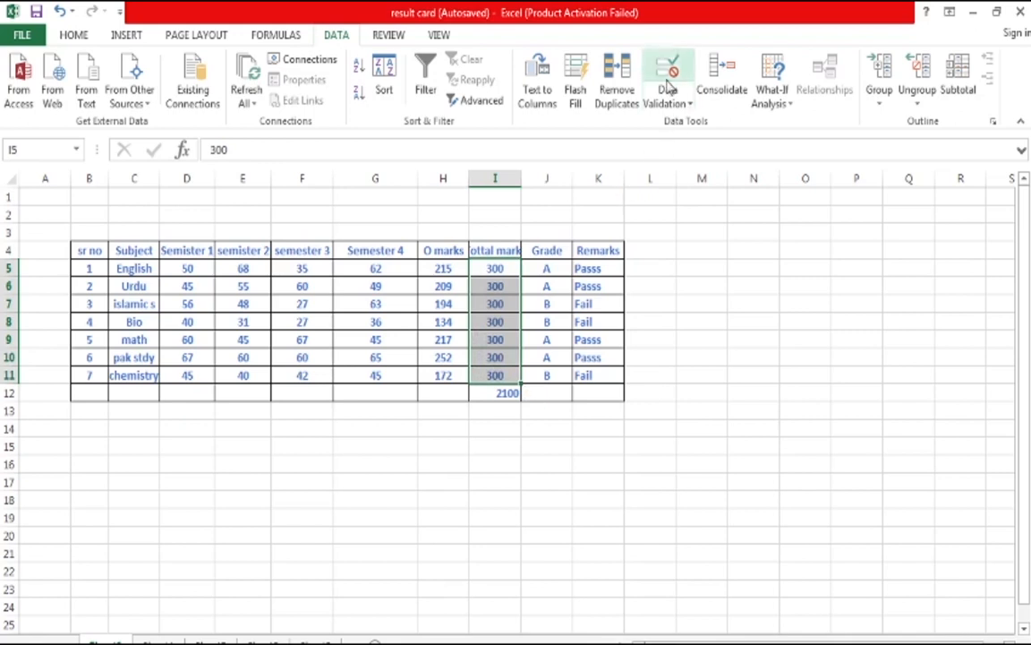
click(668, 79)
click(704, 256)
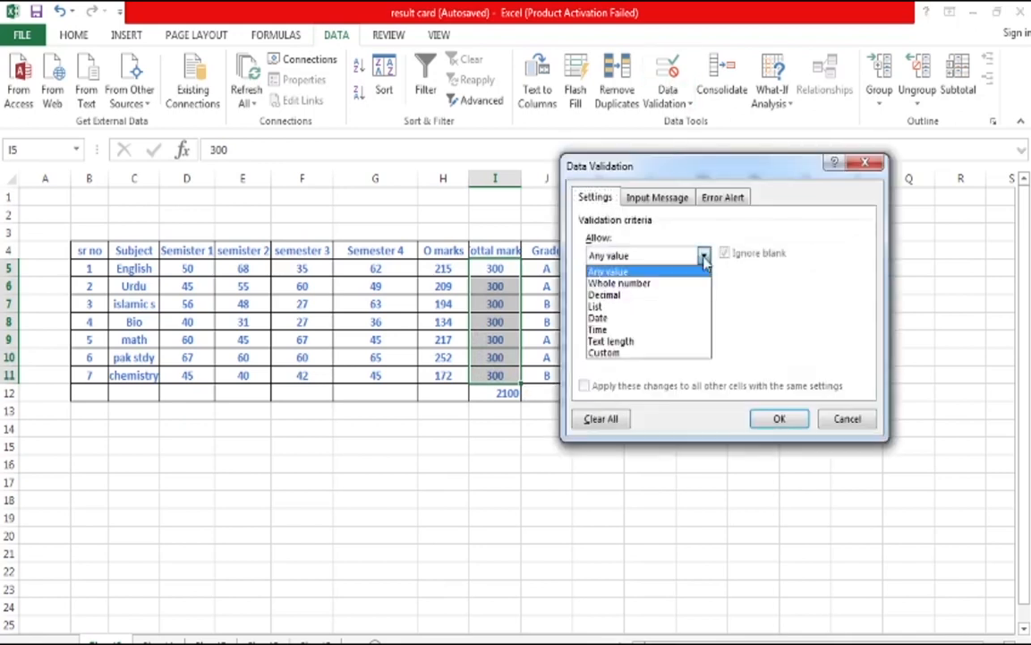
click(637, 283)
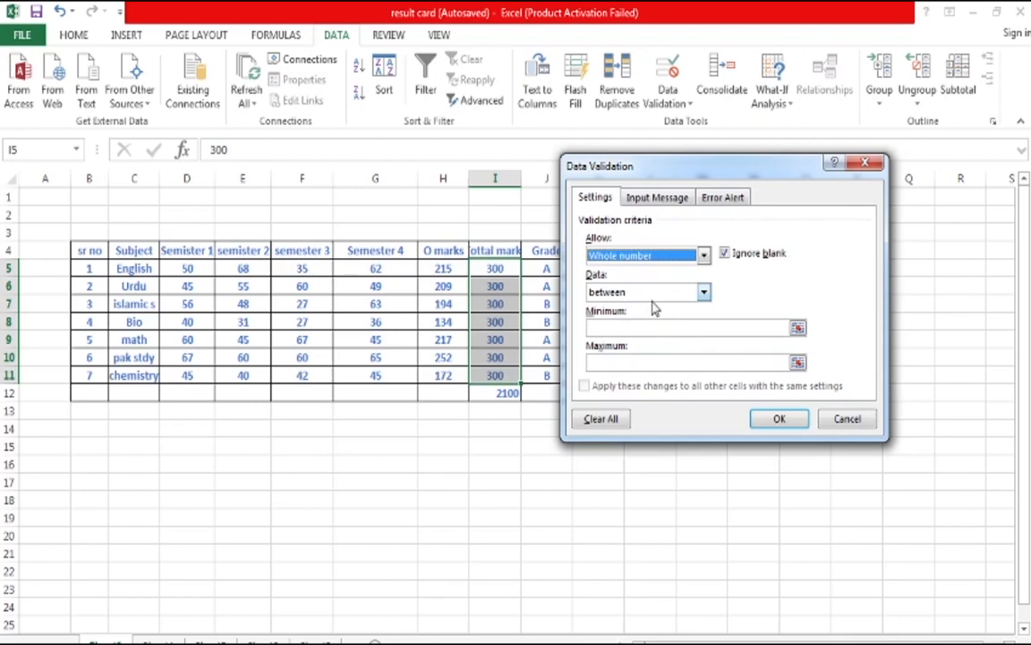
click(703, 294)
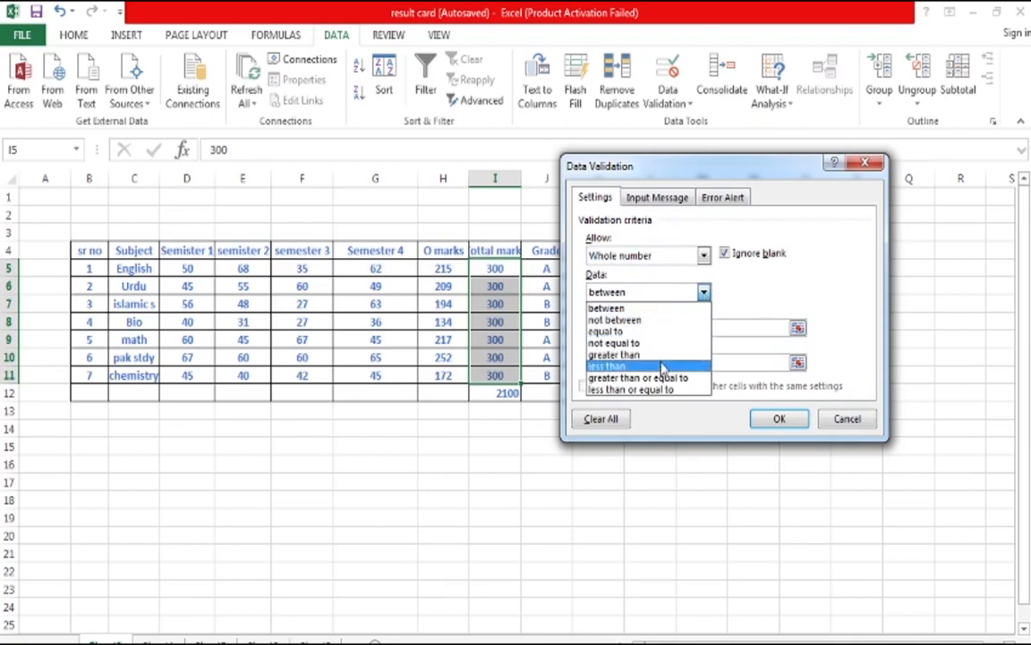
click(657, 306)
click(658, 329)
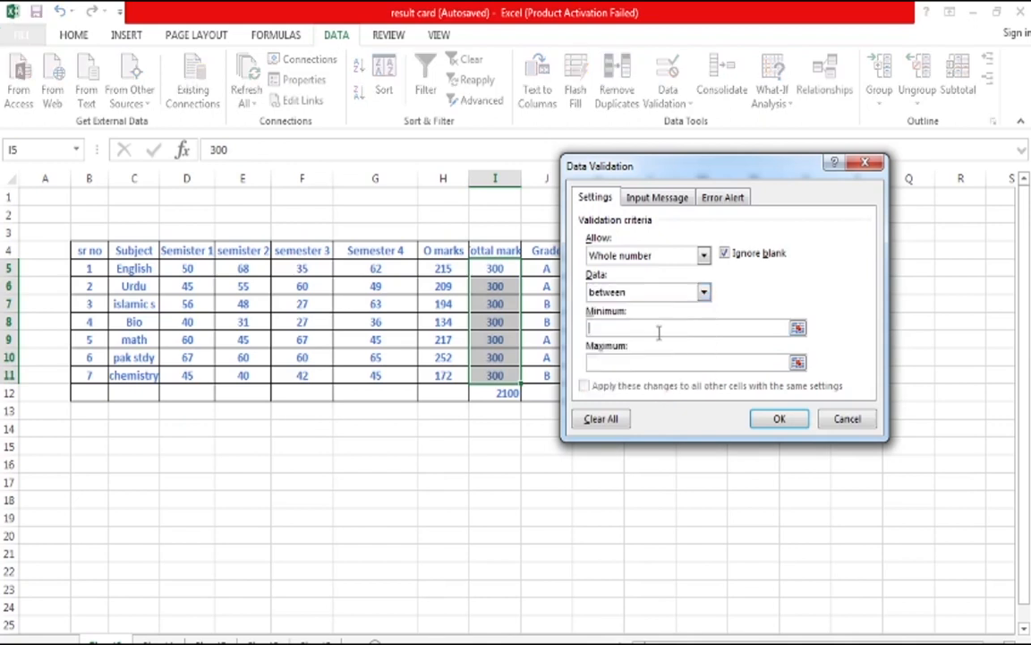
text(300)
click(623, 362)
text(305)
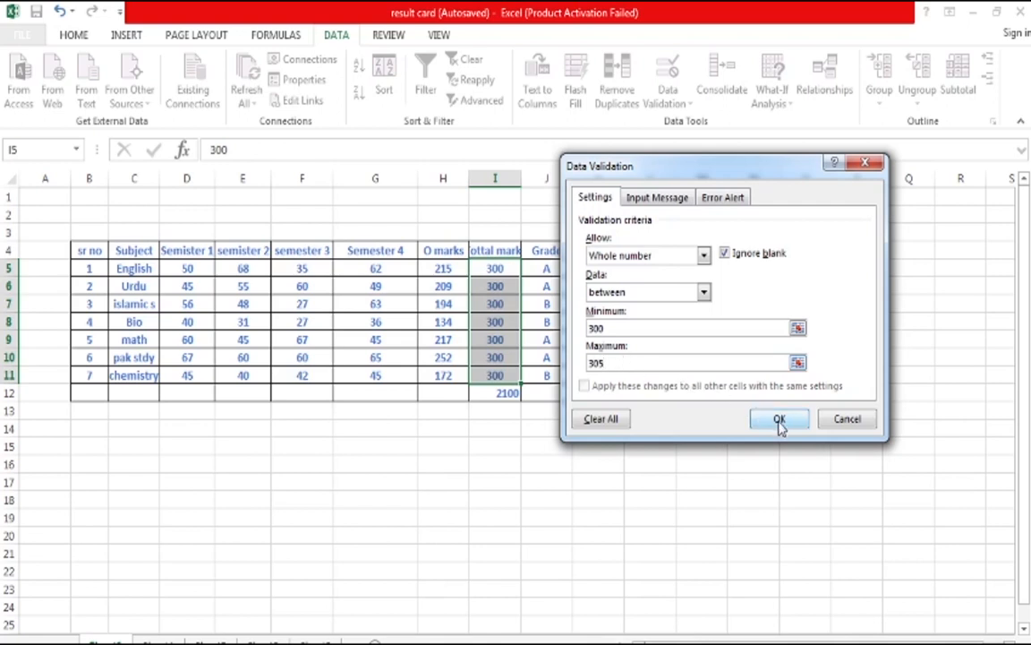
- Add an input message titled "wrong" with the text "this is invalid value pleas try again"
click(659, 199)
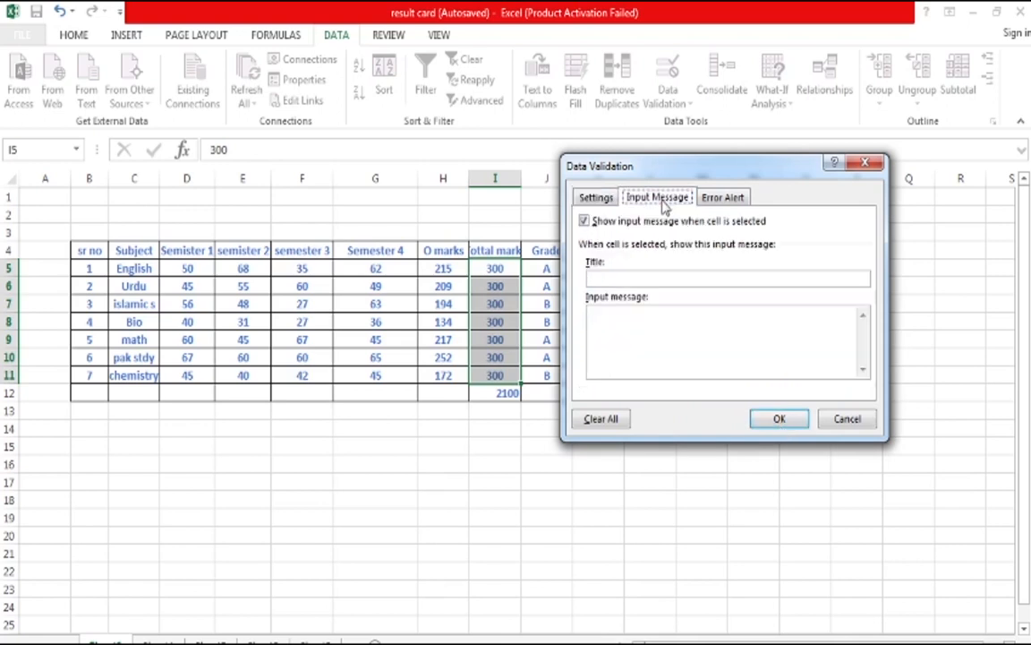
click(621, 281)
text(sor)
key(BackSpace)
key(BackSpace)
key(BackSpace)
text(wrong)
click(612, 319)
text(this is invalid val)
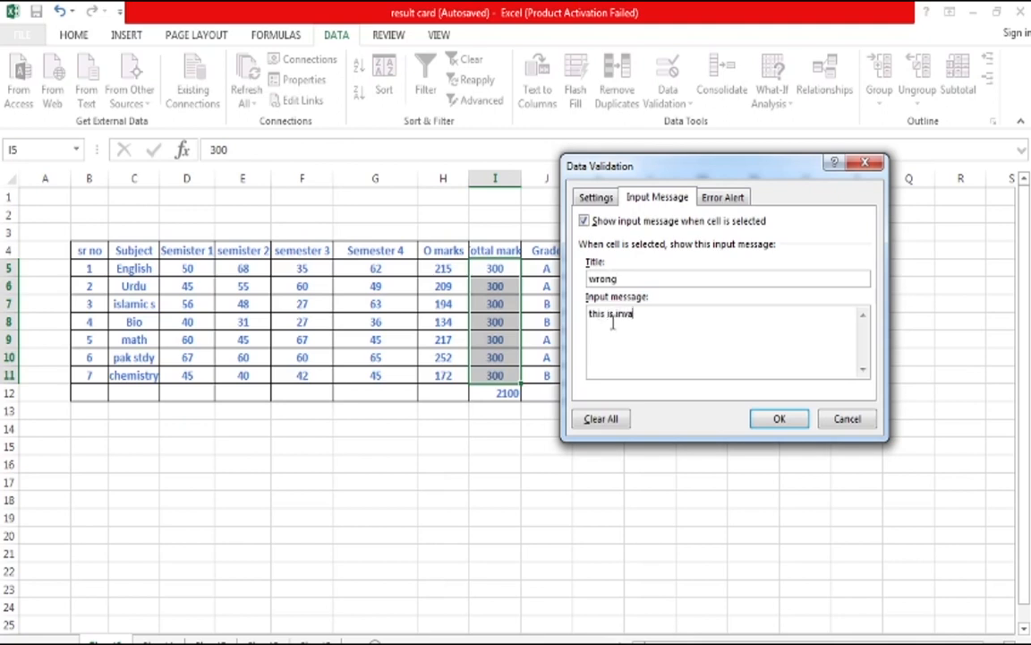
text(ue pleas try ao)
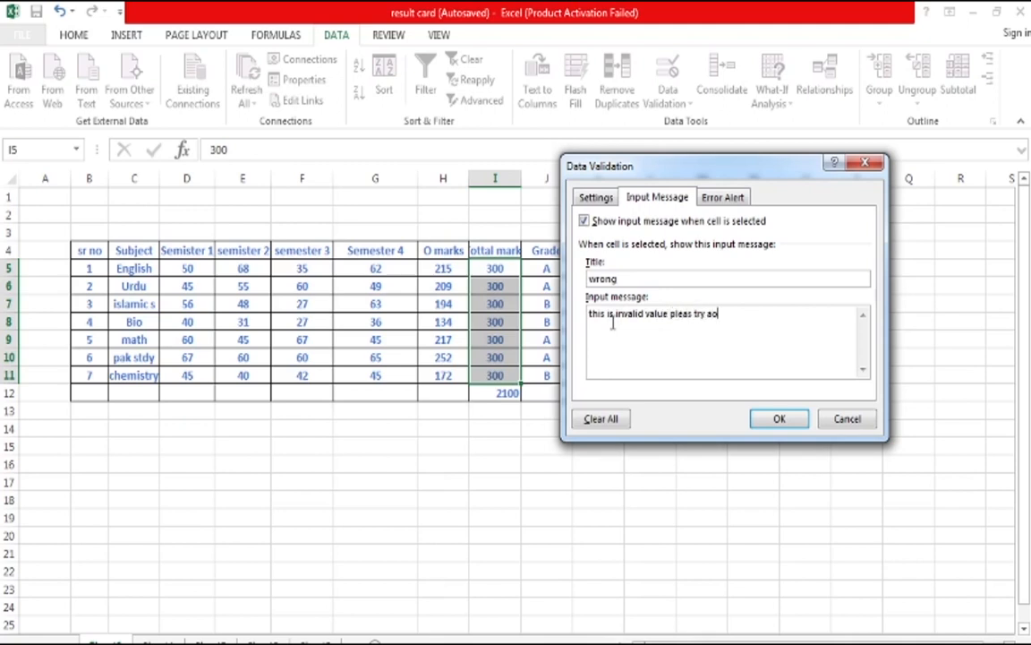
key(BackSpace)
text(gain)
- Set a Warning-style error alert titled "sorr" with the message "try again" and apply the validation
click(736, 200)
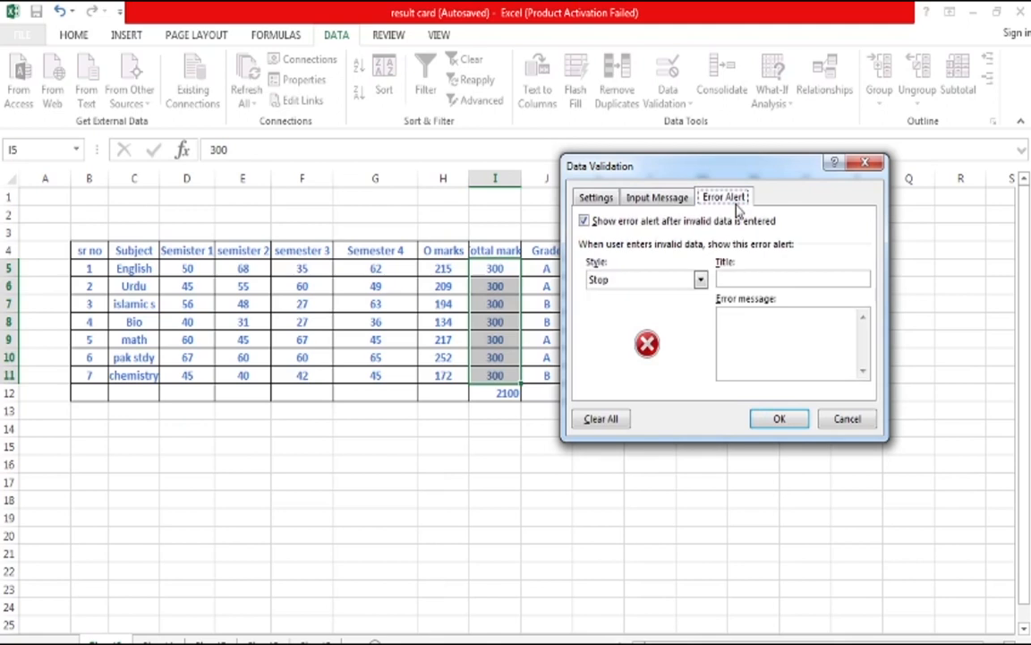
click(701, 280)
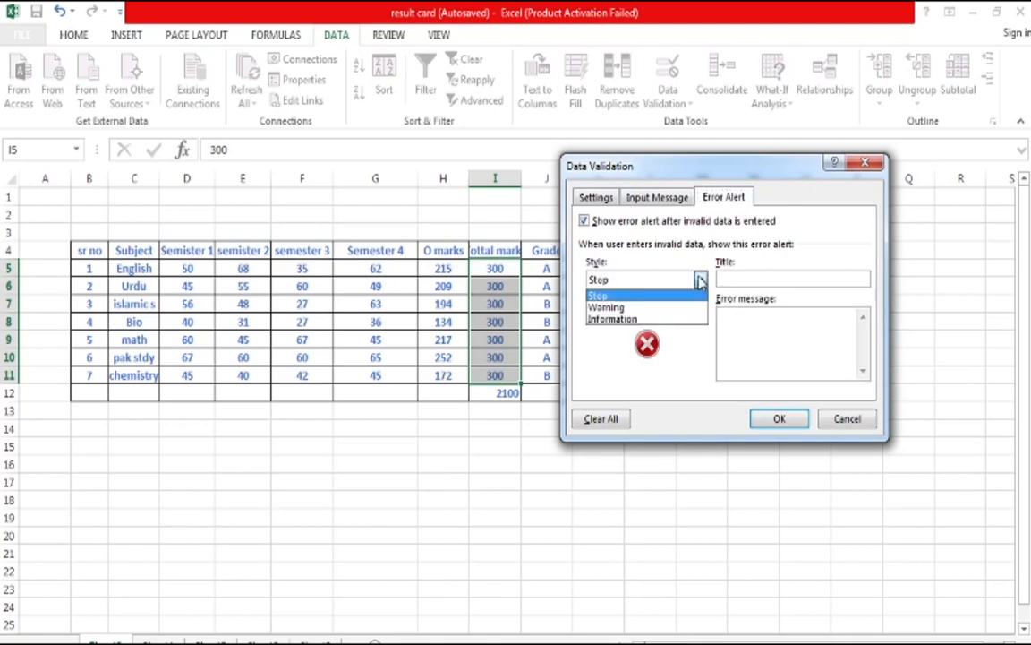
click(663, 309)
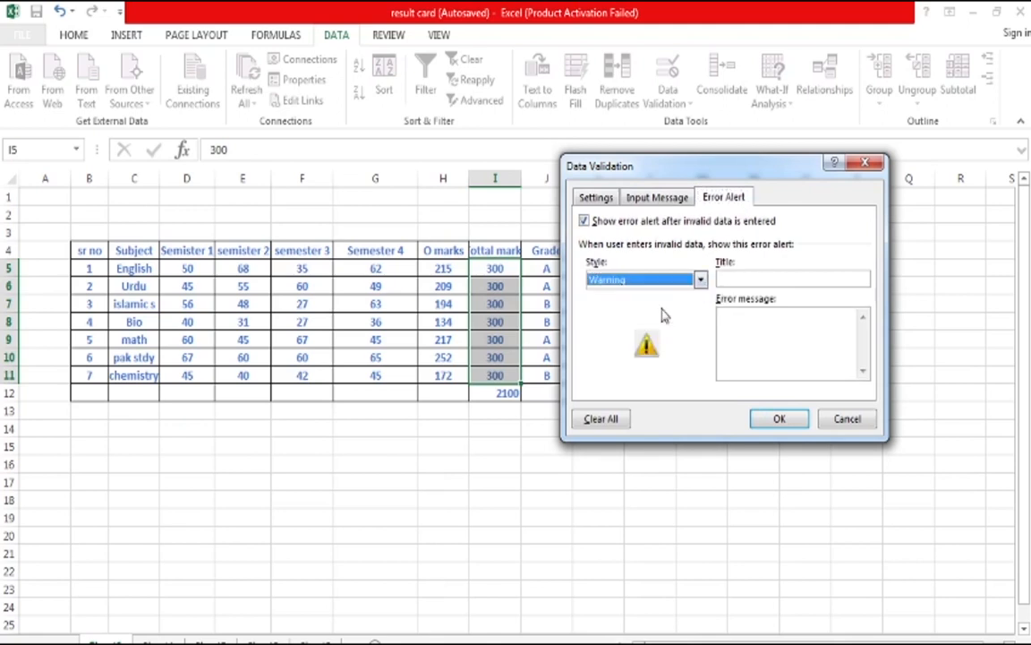
click(726, 280)
text(sorr)
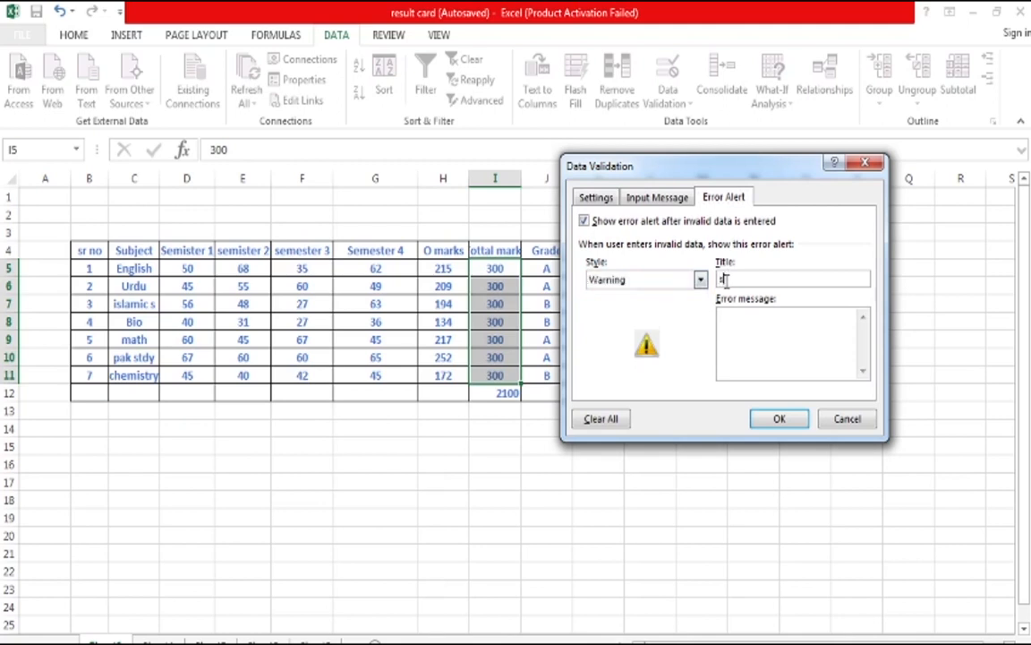
click(722, 315)
text(try again)
click(794, 426)
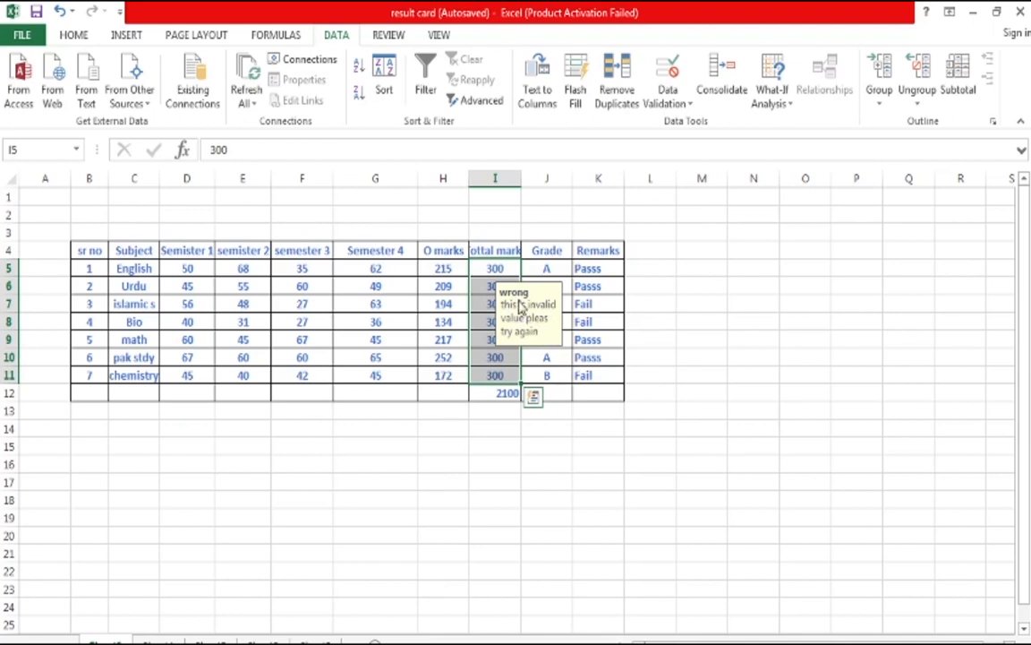
- Test the validation by entering 310 as English's total marks in I5, decline to continue and enter 300 instead
click(506, 270)
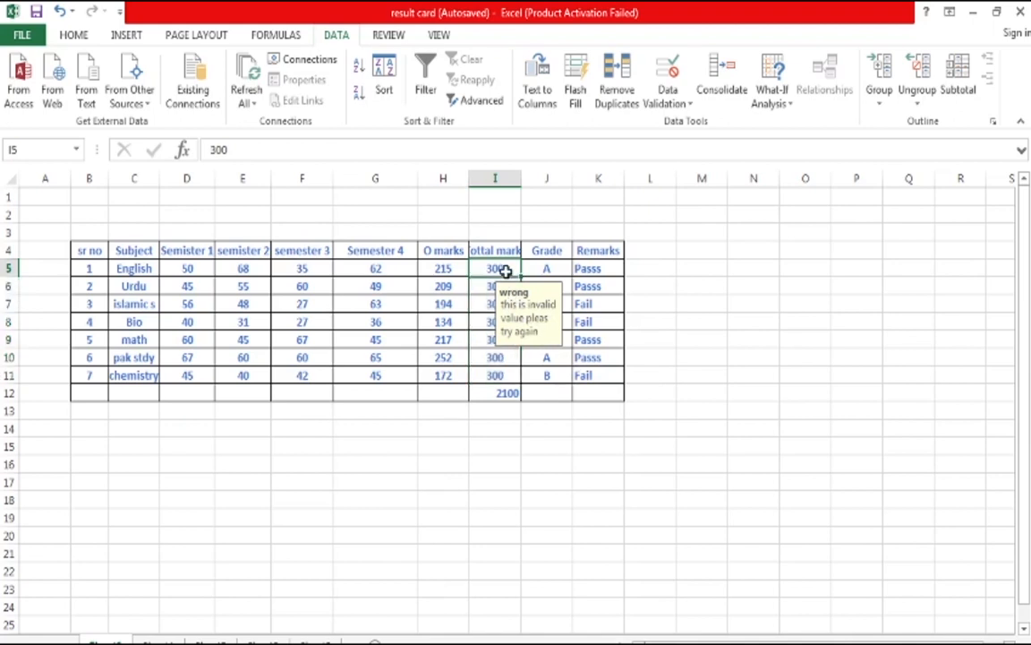
text(310)
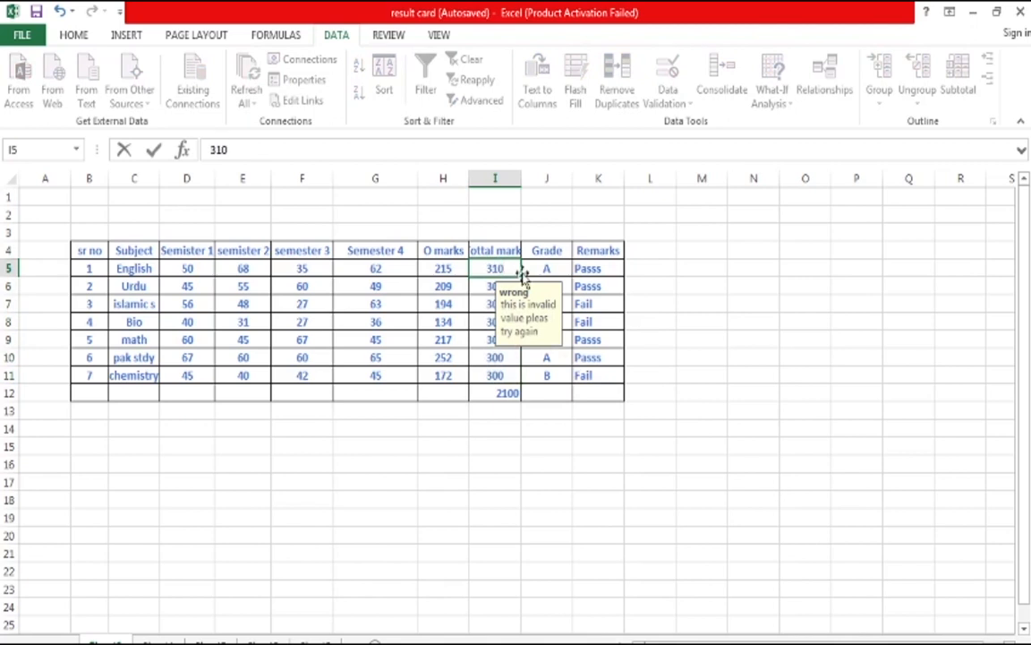
click(641, 267)
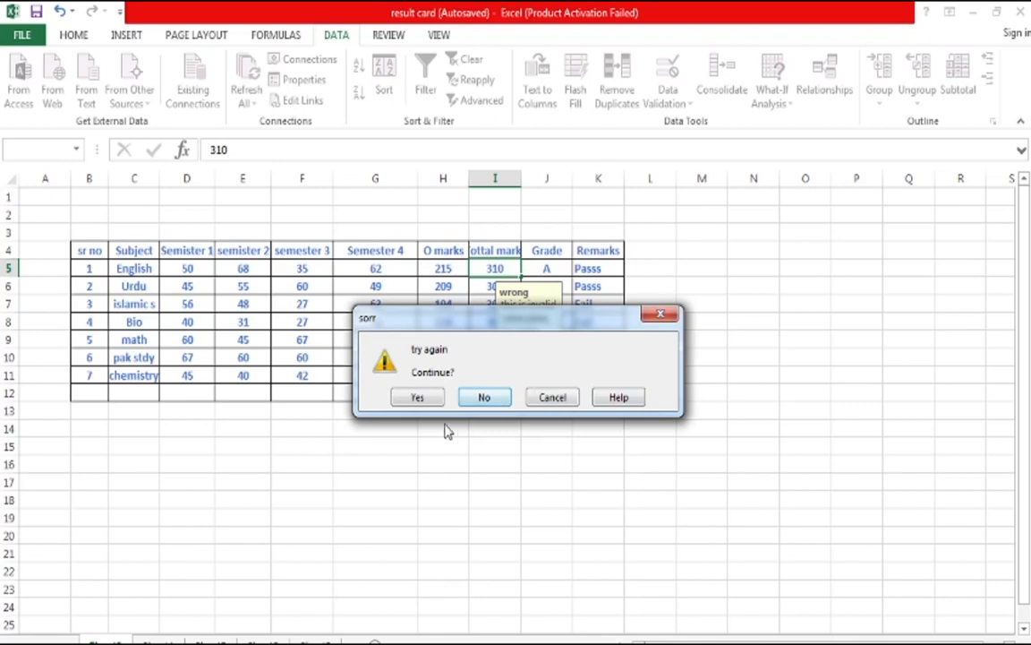
click(483, 396)
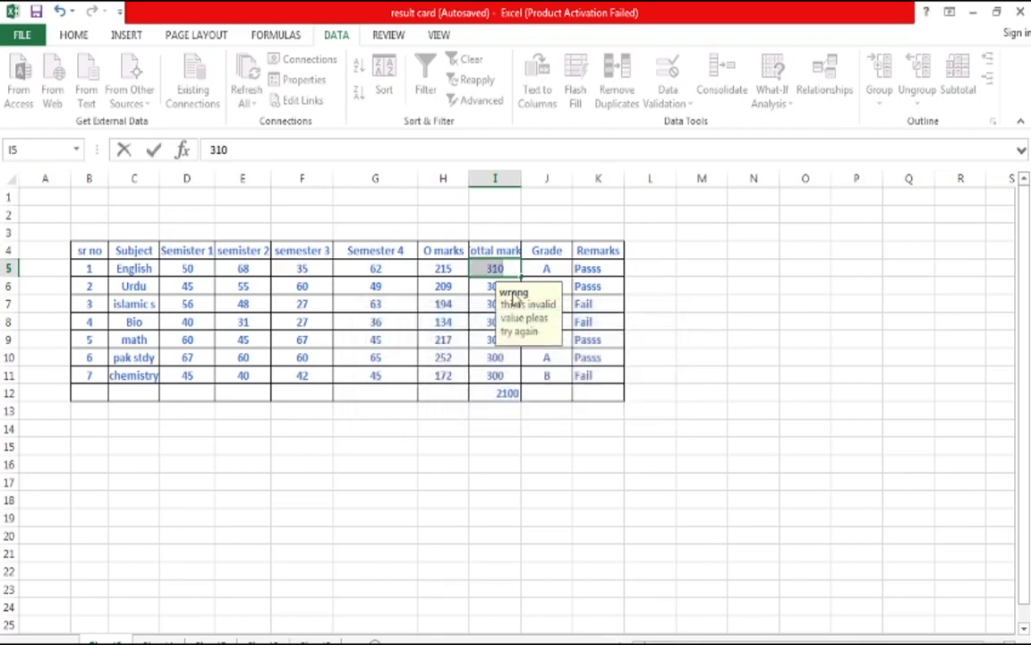
text(3)
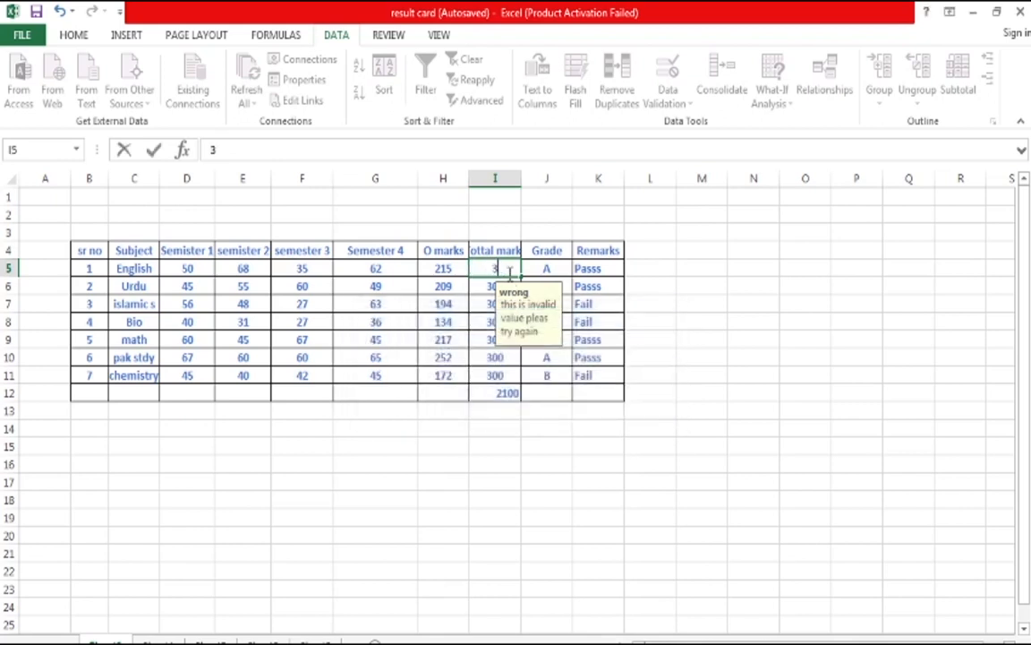
text(00)
click(491, 377)
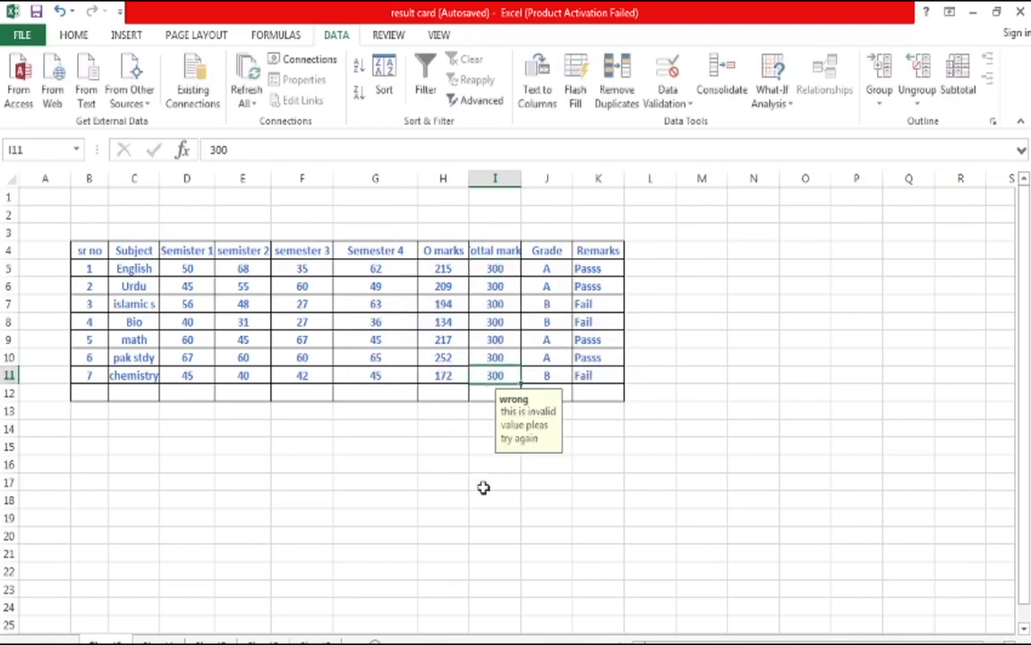
- Try entering 200 in cell I5 and dismiss the validation warning without accepting the value
click(496, 271)
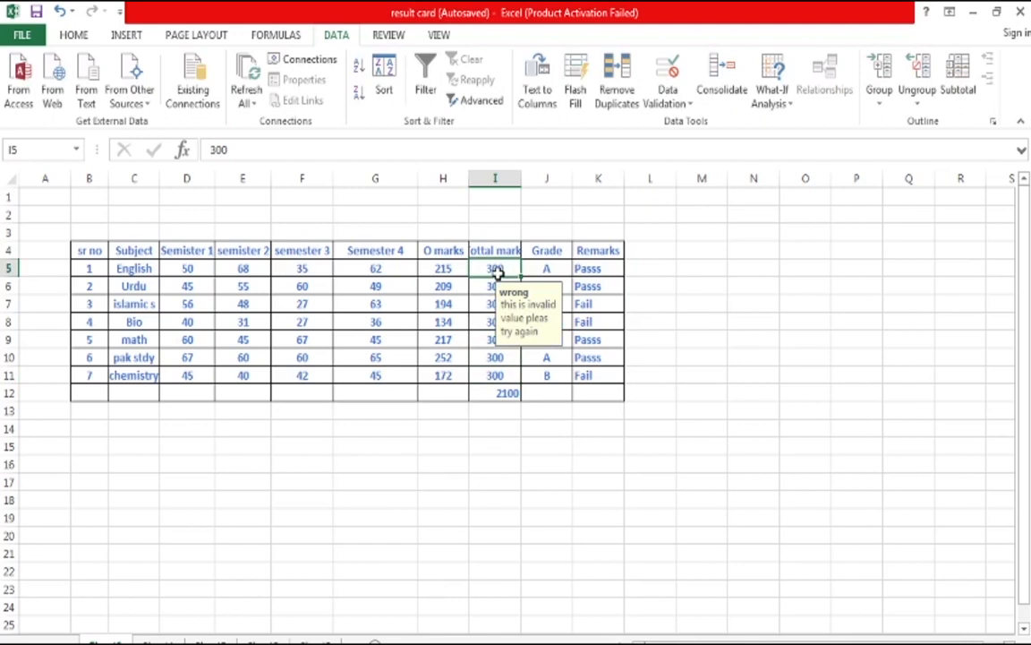
text(200)
key(Return)
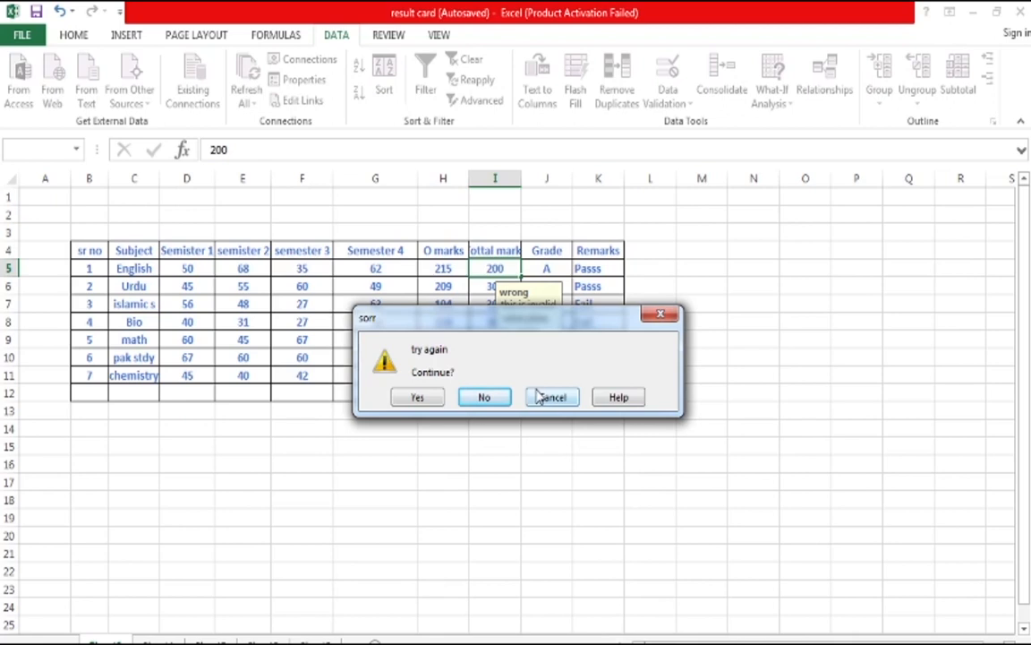
click(660, 317)
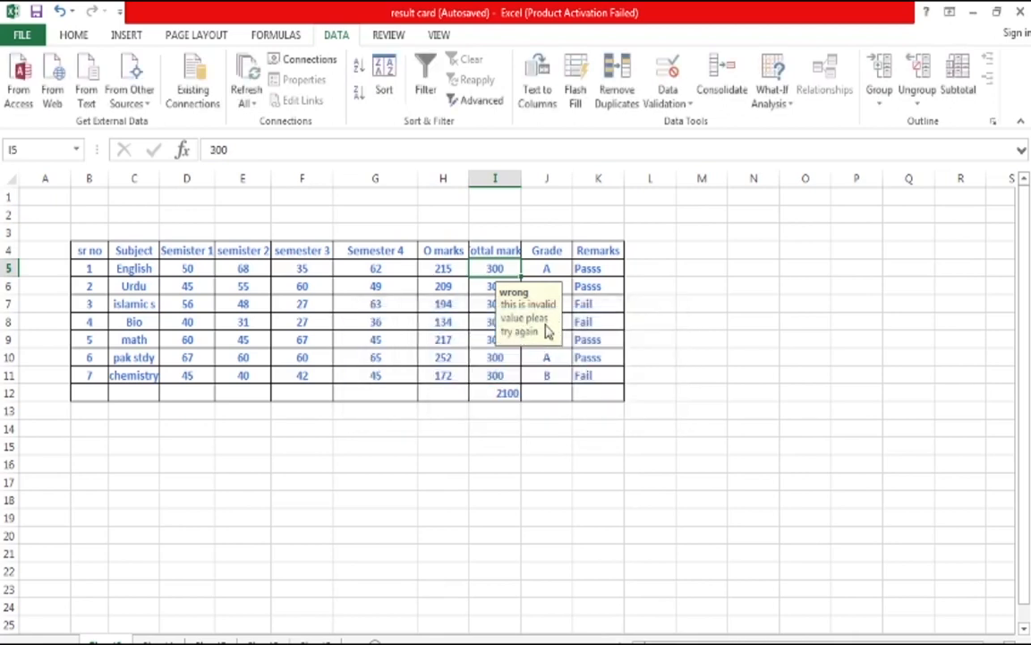
click(721, 284)
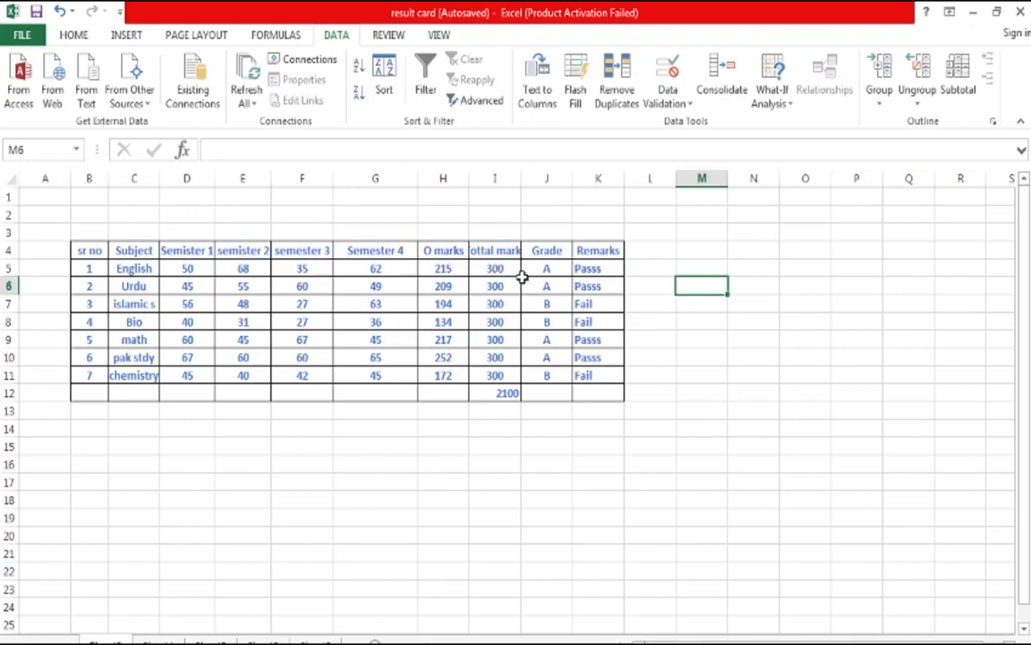
click(689, 105)
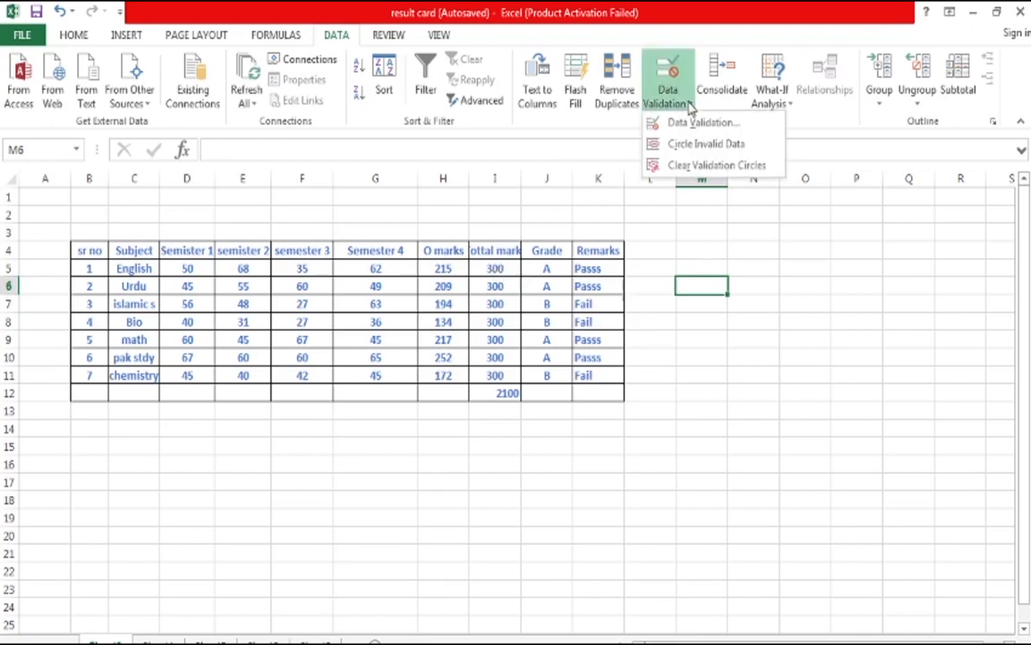
click(495, 255)
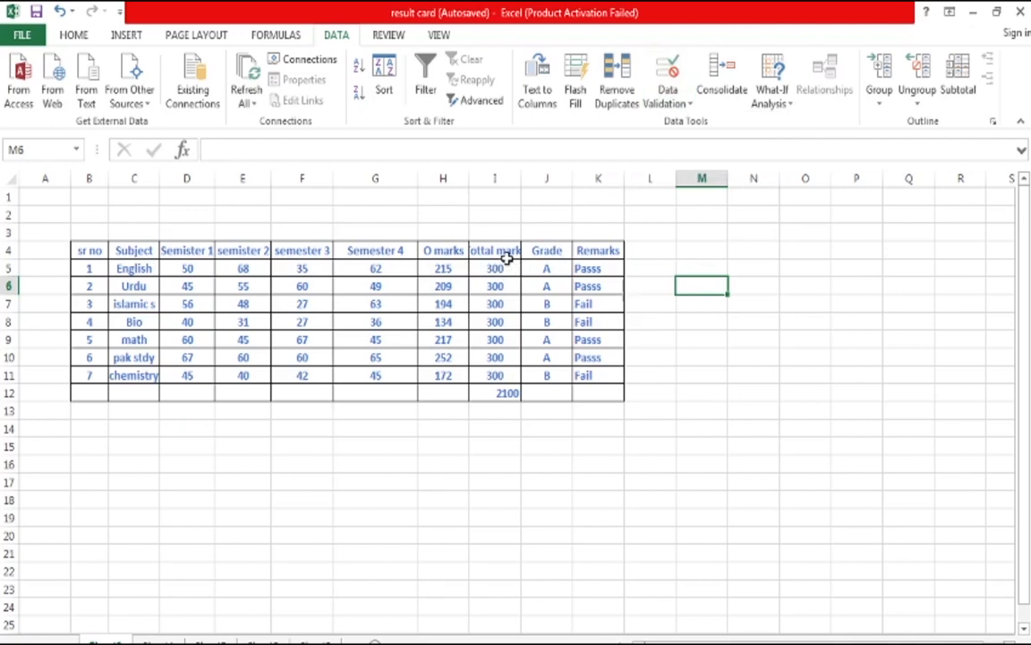
click(497, 270)
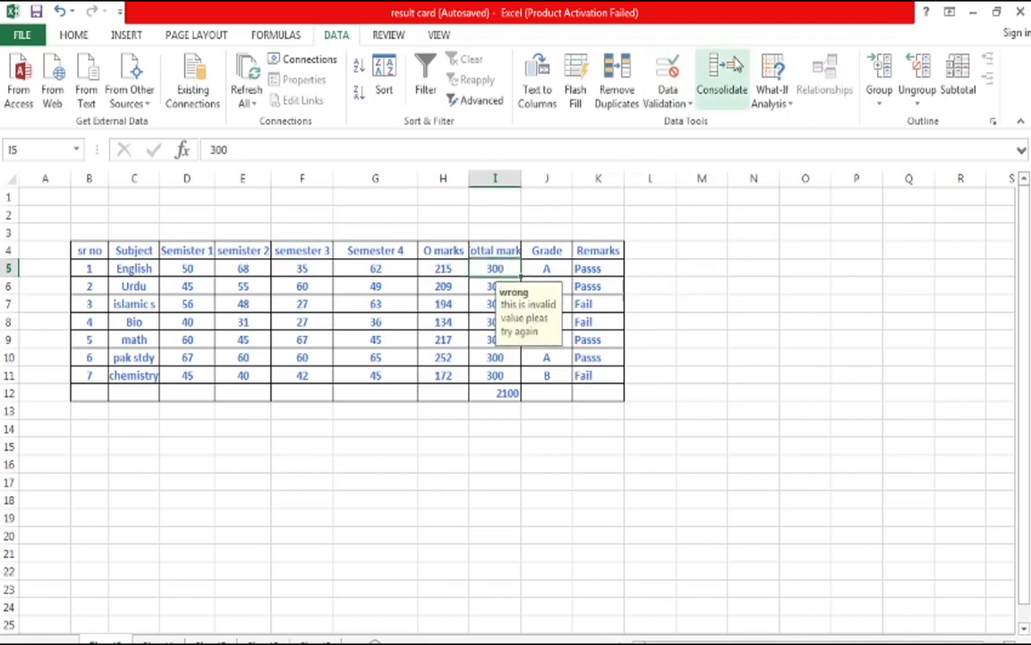
- Change the comparison in I5's whole-number validation rule to "not between"
click(684, 100)
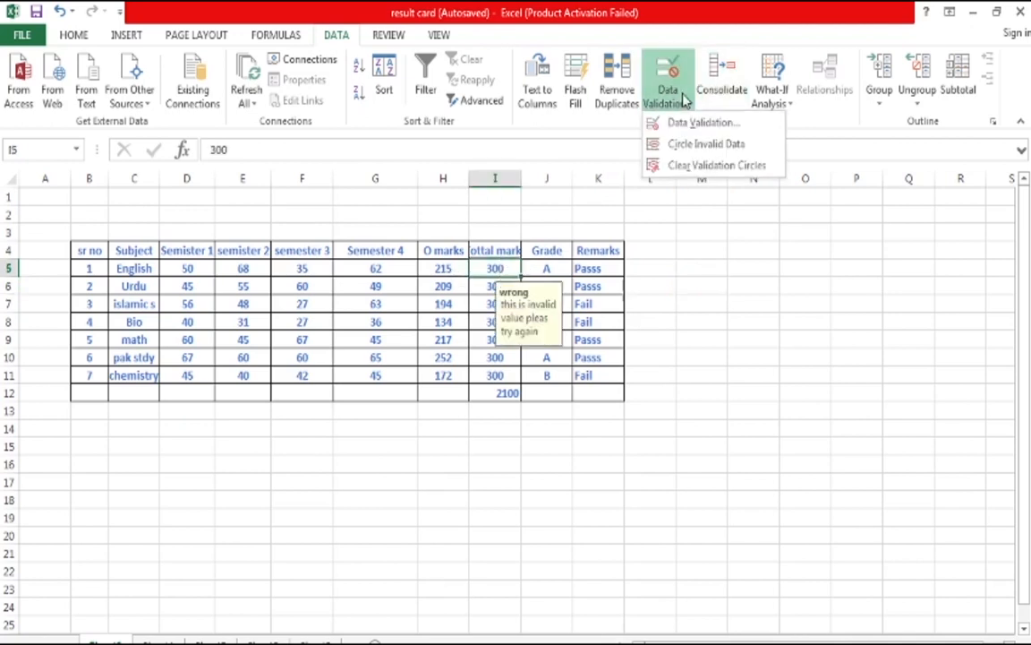
click(691, 122)
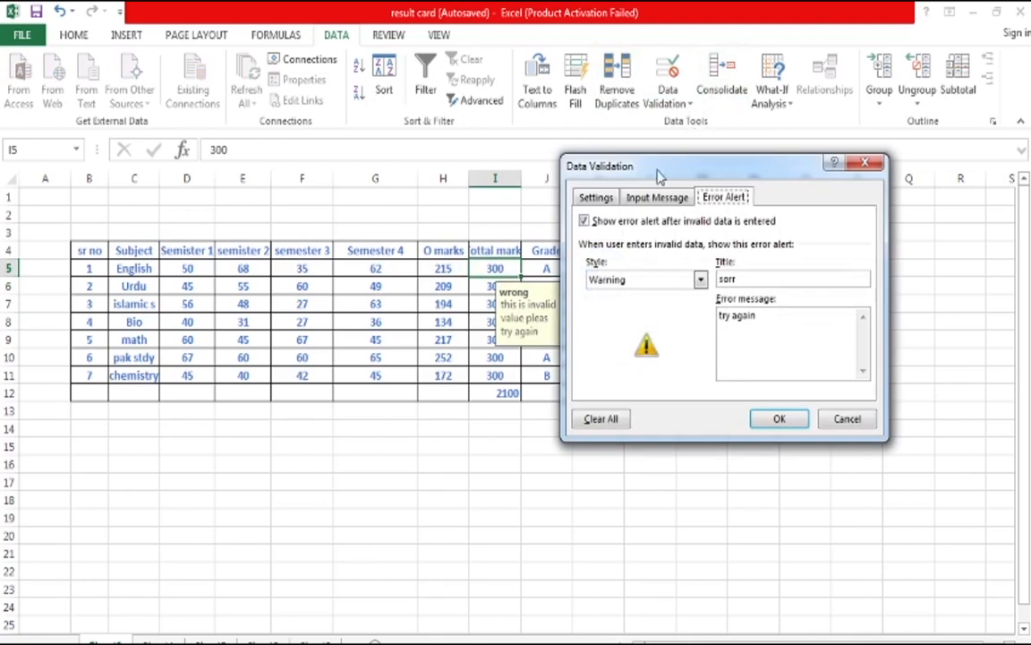
click(597, 199)
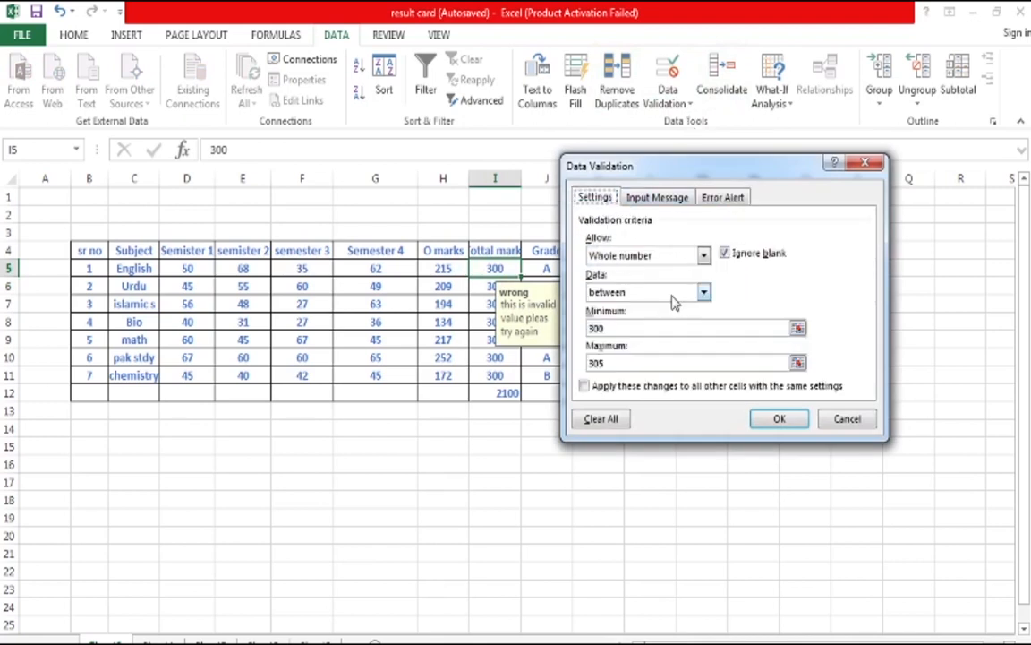
click(704, 292)
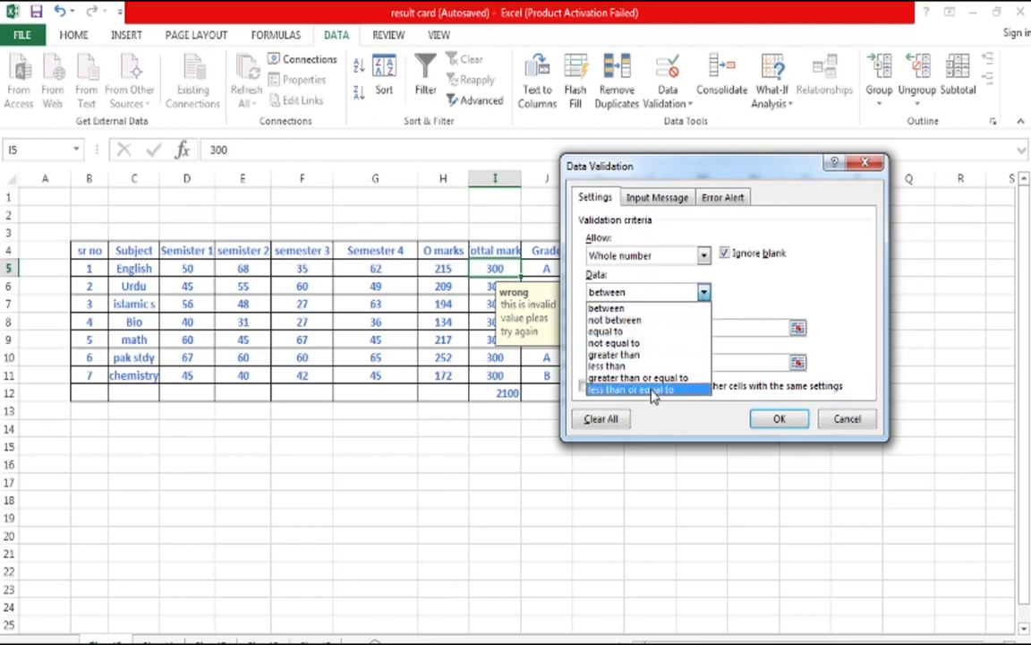
click(651, 322)
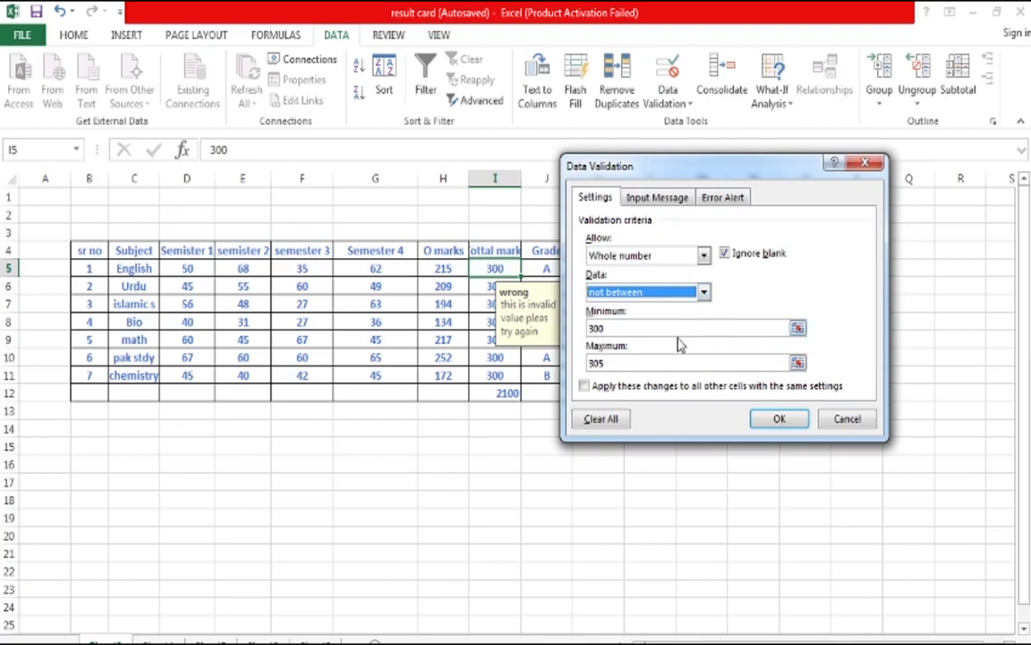
click(797, 328)
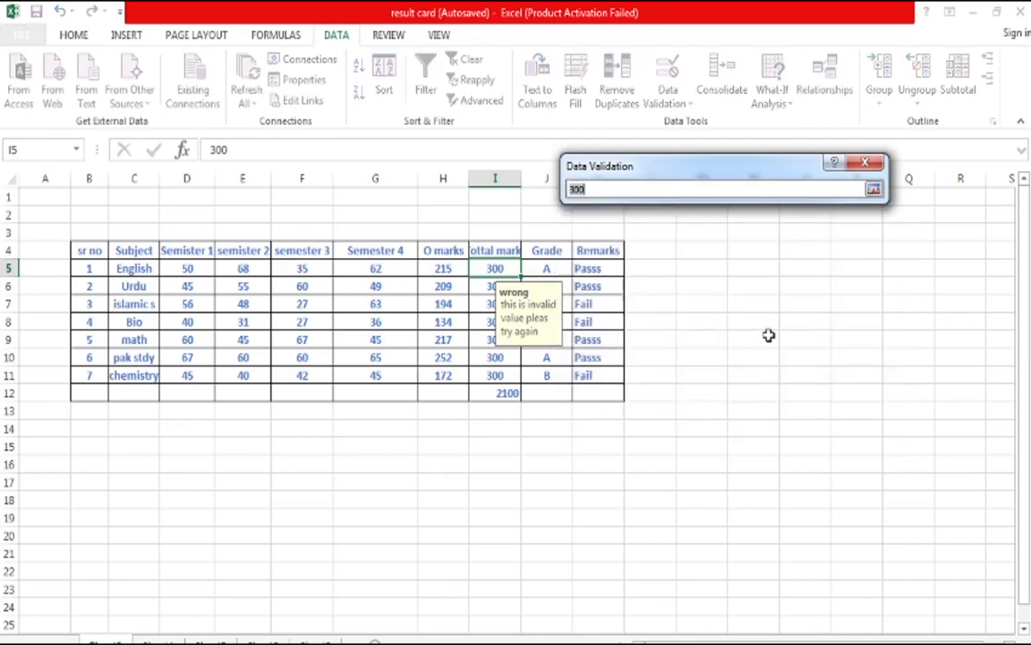
click(875, 191)
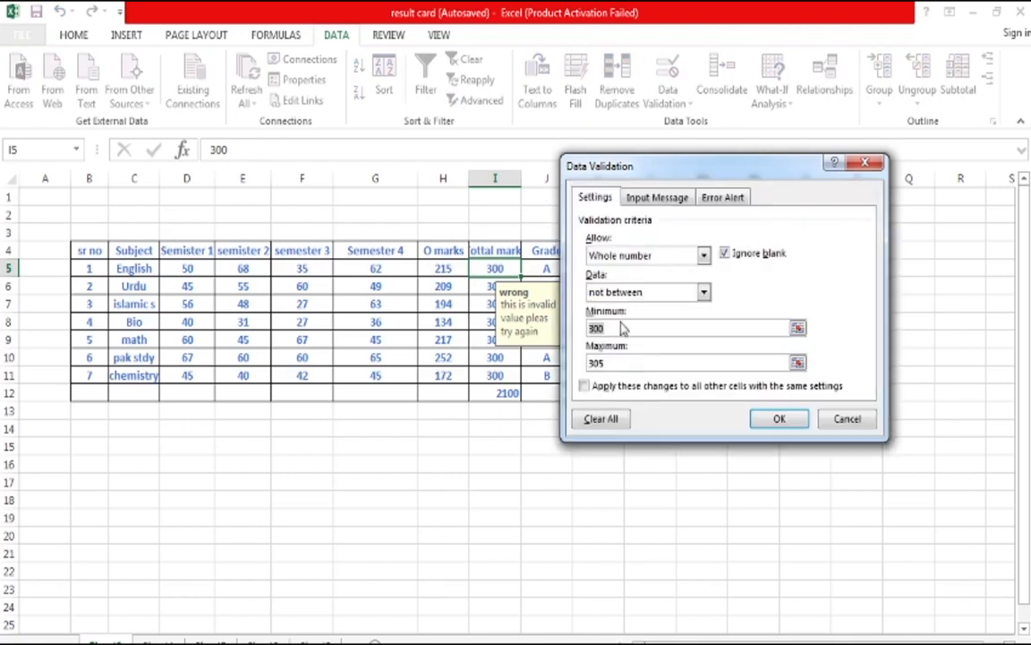
- Set the validation rule's minimum to 302 and its maximum to 320
text(3)
key(BackSpace)
text(302)
click(610, 363)
key(BackSpace)
key(BackSpace)
key(BackSpace)
text(320)
- Retitle the input message "enter valid no" and apply the updated validation to I5
click(657, 197)
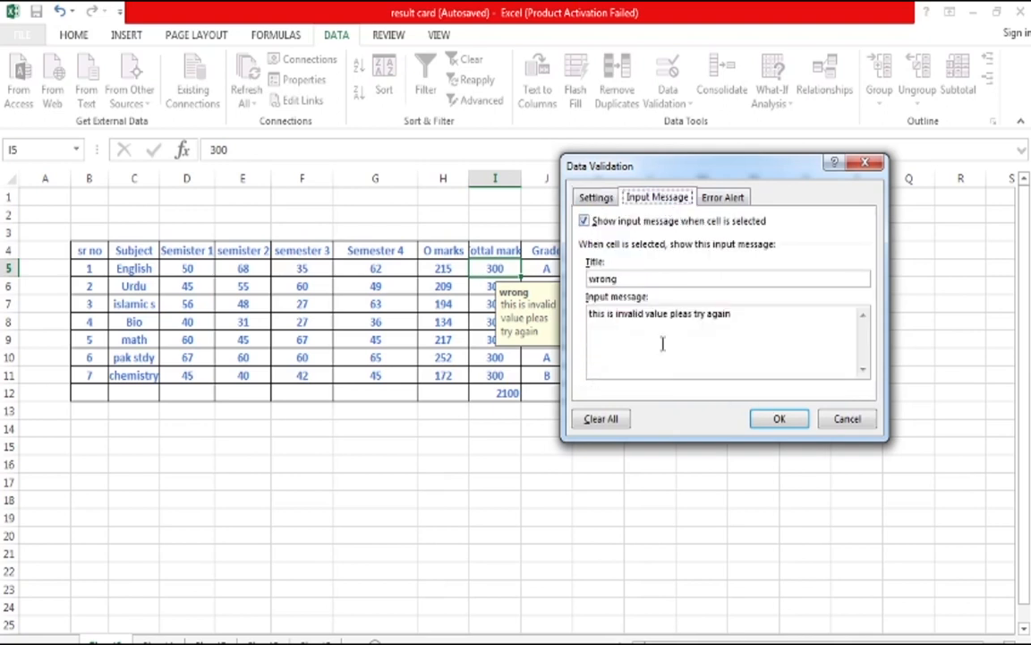
click(622, 279)
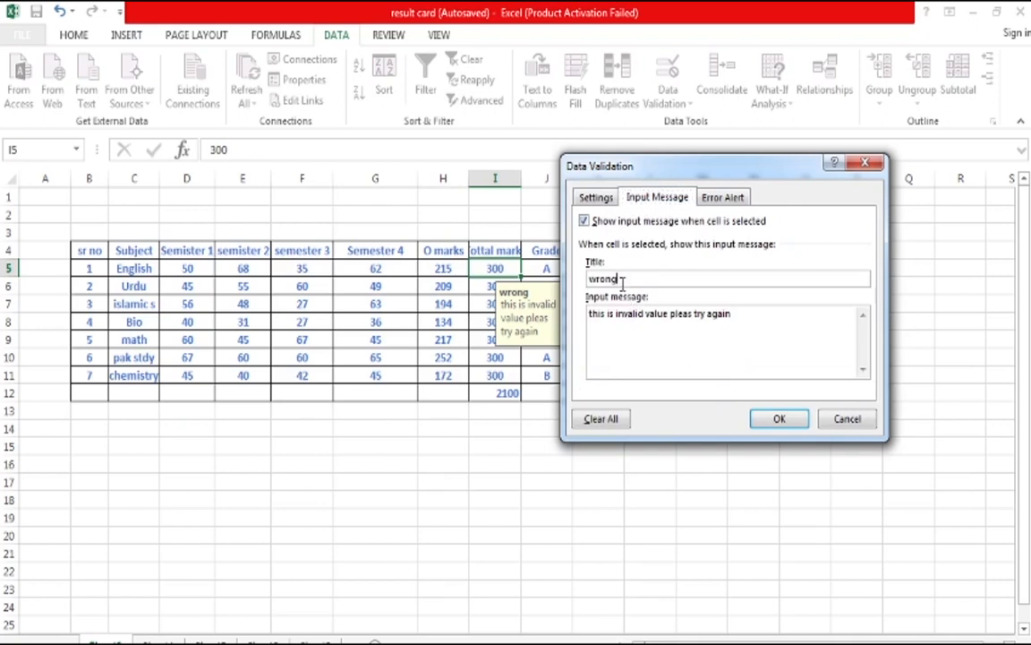
key(BackSpace)
key(BackSpace)
key(BackSpace)
key(BackSpace)
key(BackSpace)
text(enter valid no)
click(780, 421)
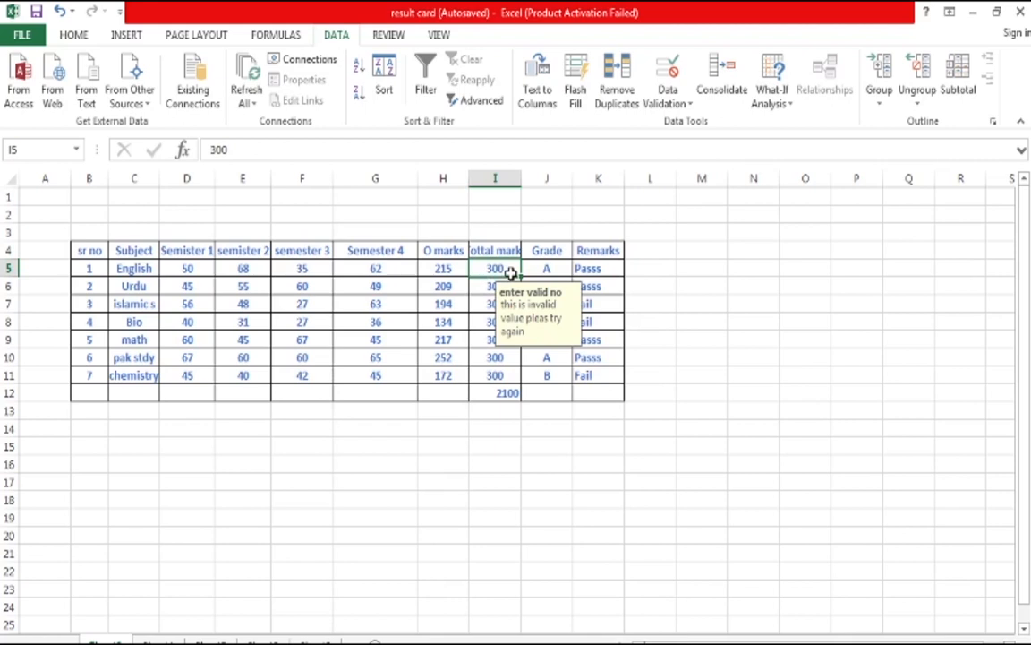
- Test the rule in I5 by trying 310, dismissing the warning without accepting it, and entering 321 instead
text(310)
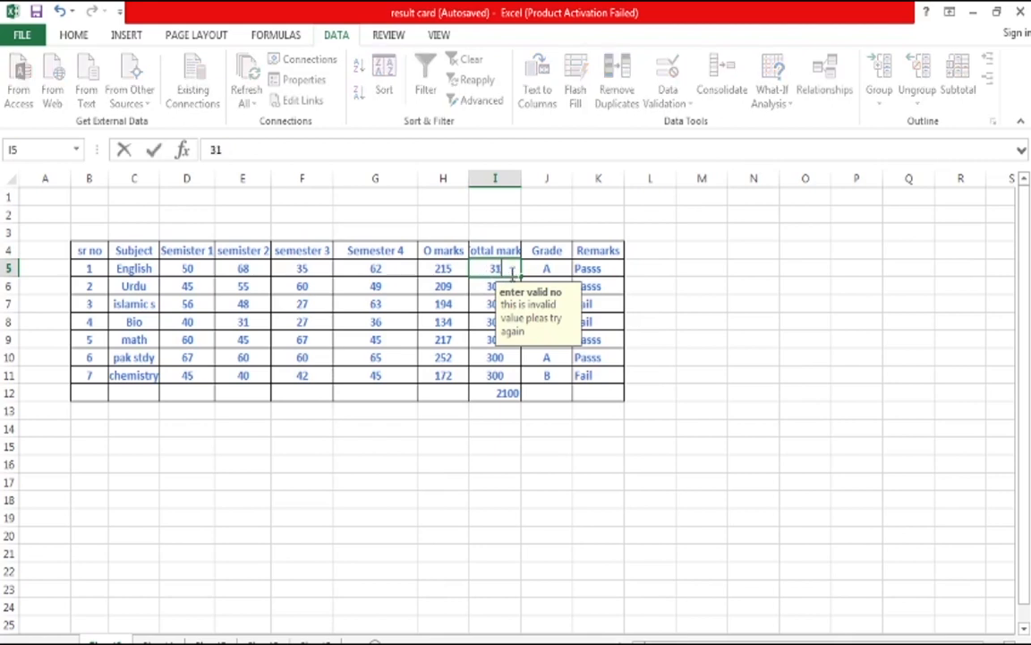
key(Return)
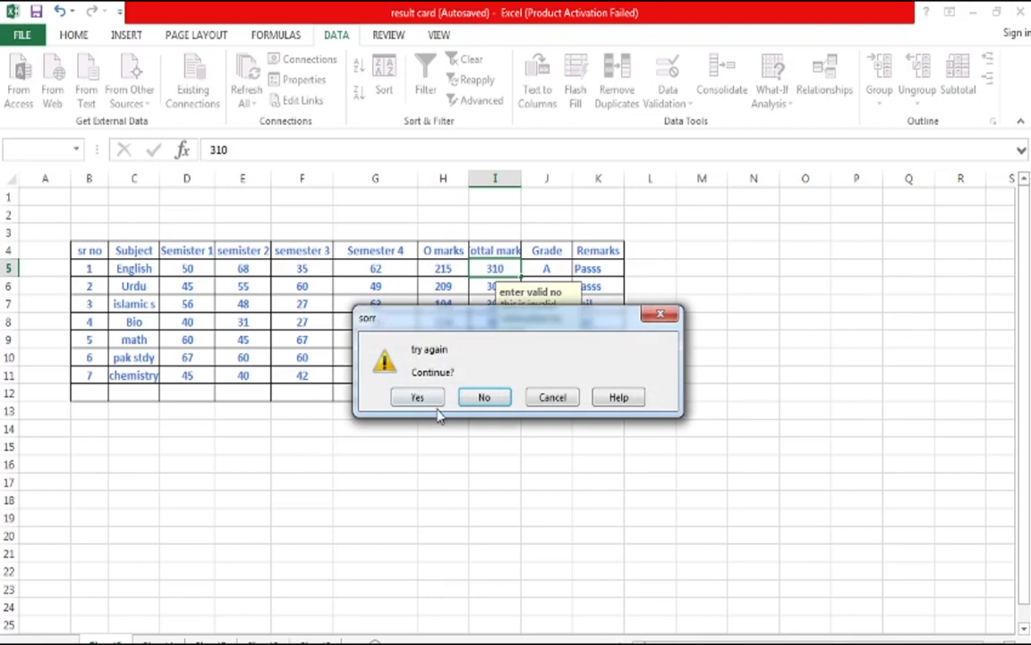
click(661, 313)
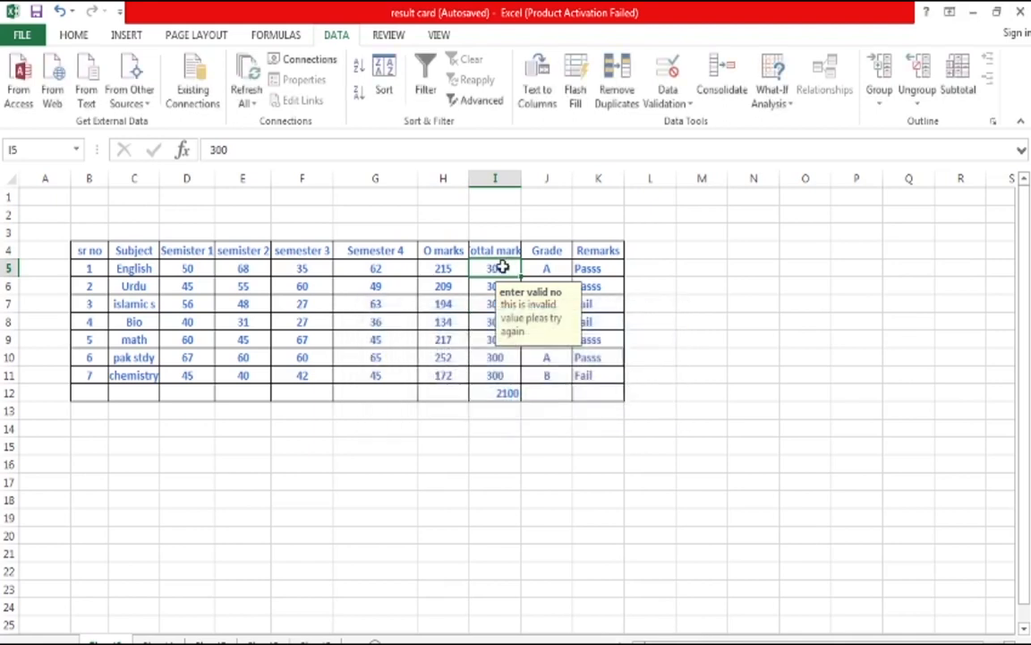
text(321)
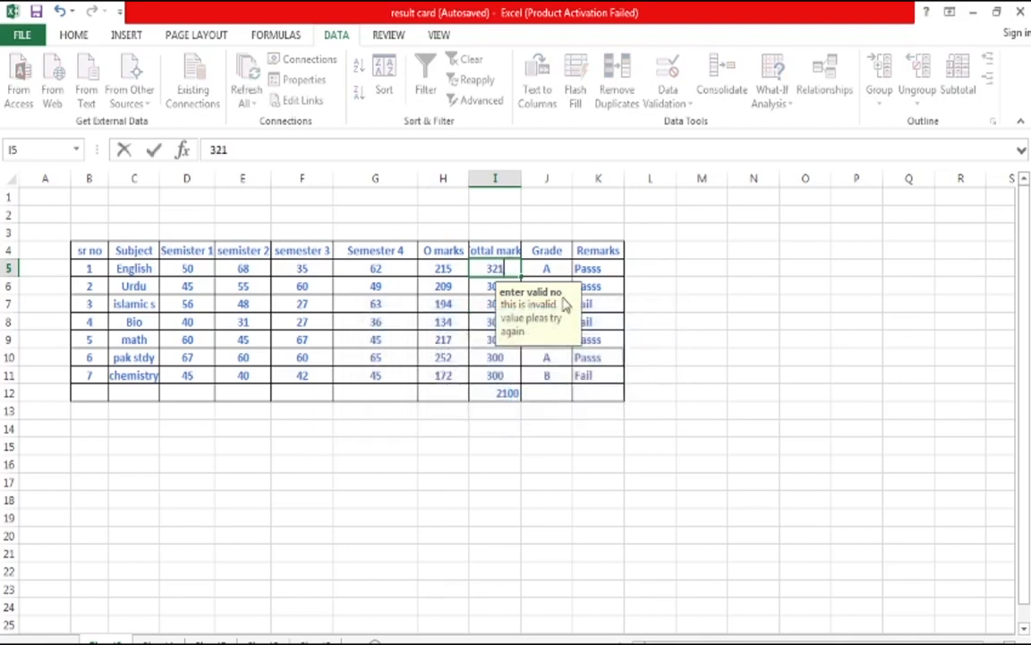
click(691, 318)
- Try entering 320 in I5, dismiss the warning without accepting it, and undo the last entry in the cell
click(497, 270)
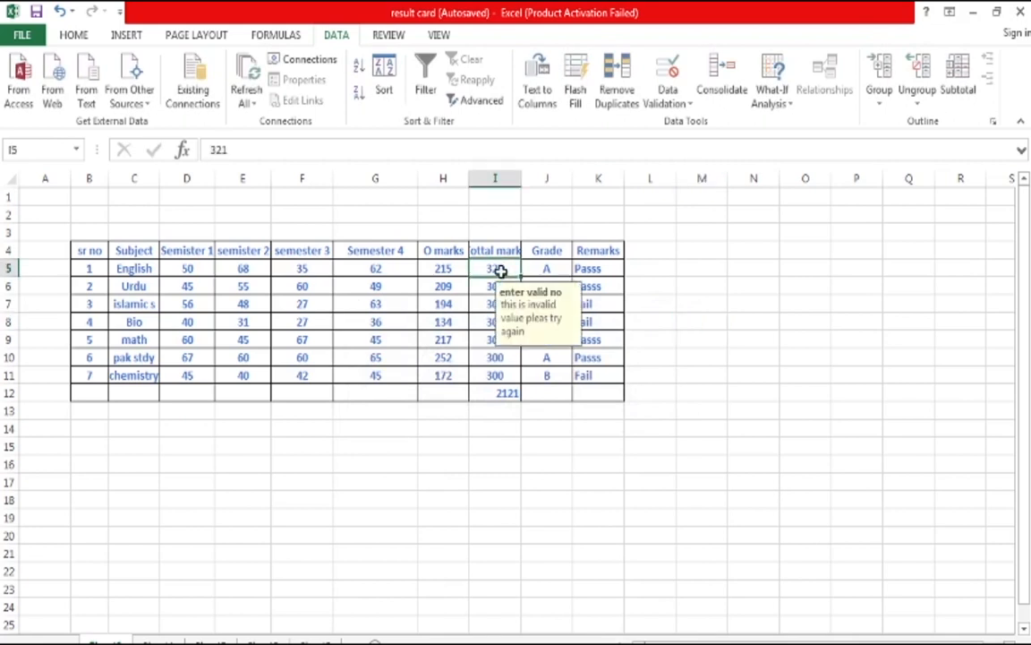
text(320)
click(764, 245)
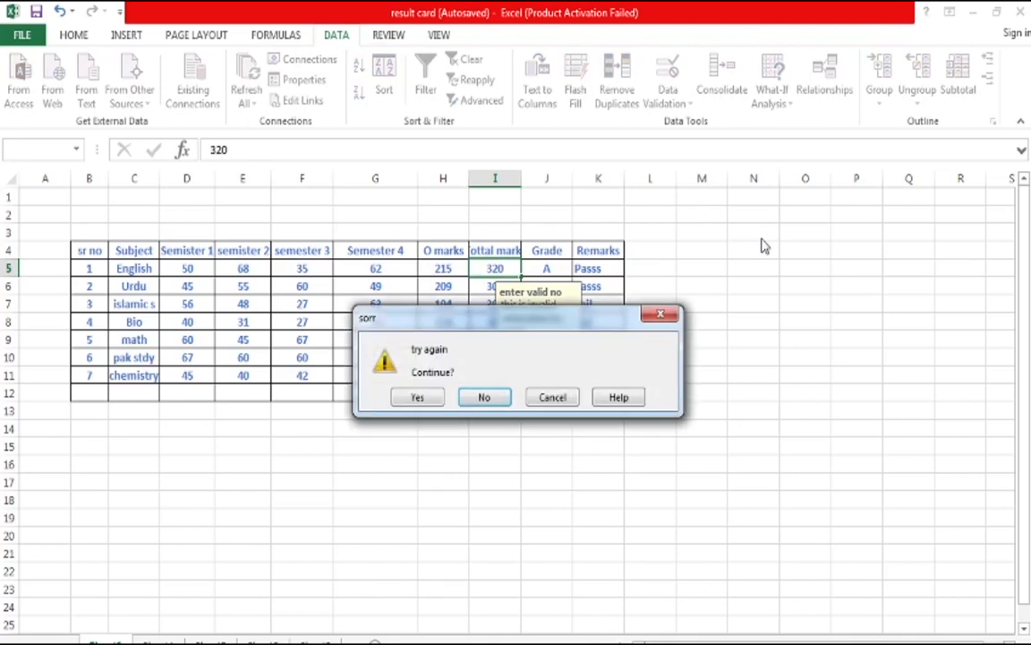
click(661, 313)
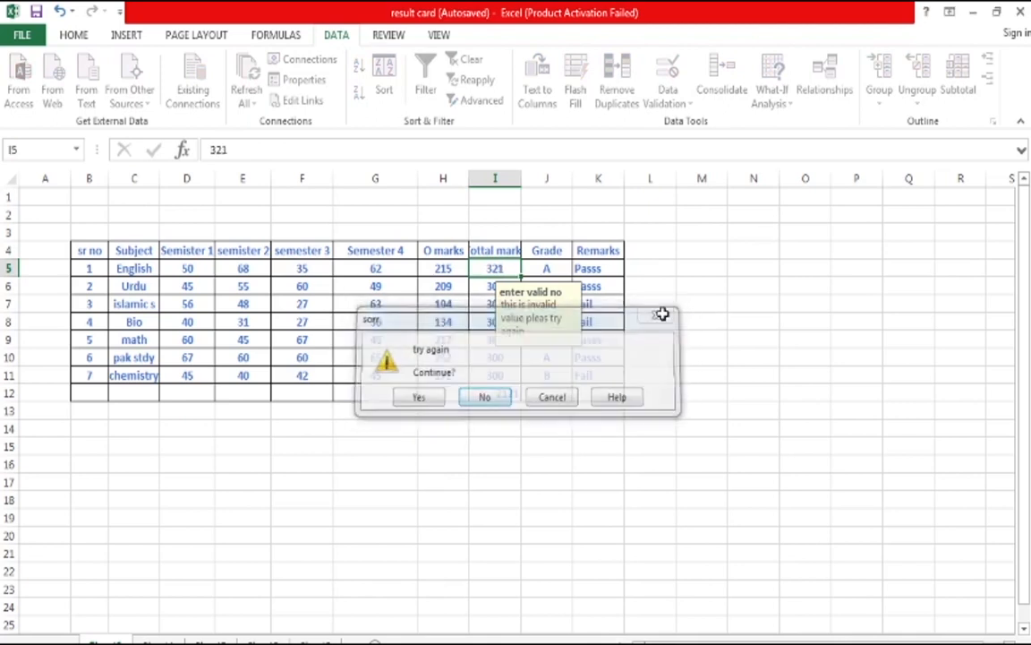
key(ctrl+z)
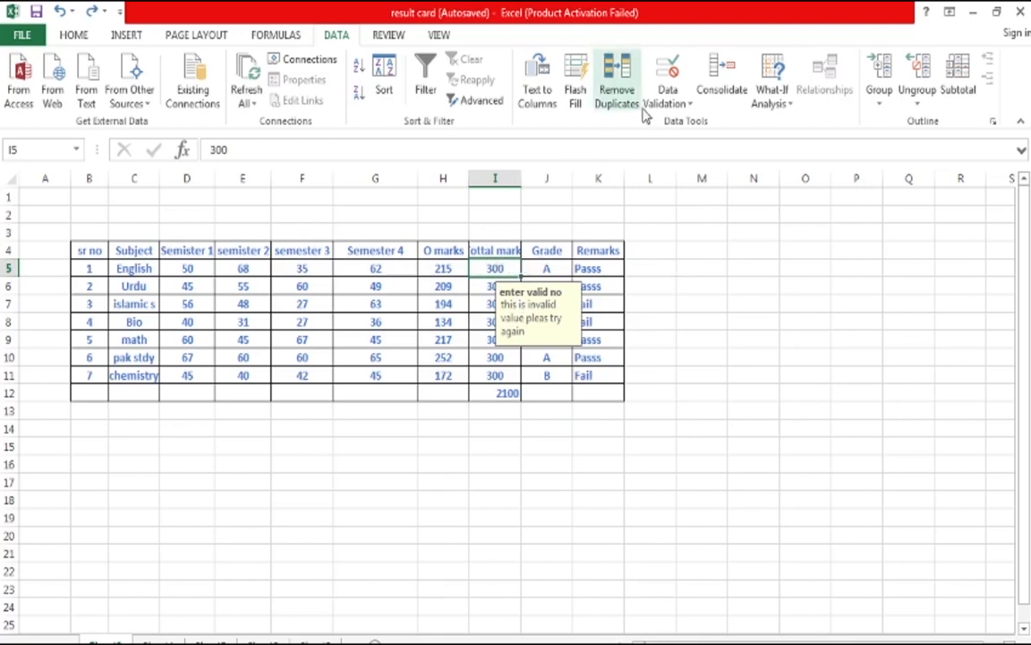
- Review the minimum, maximum and available comparison conditions in I5's validation rule
click(667, 98)
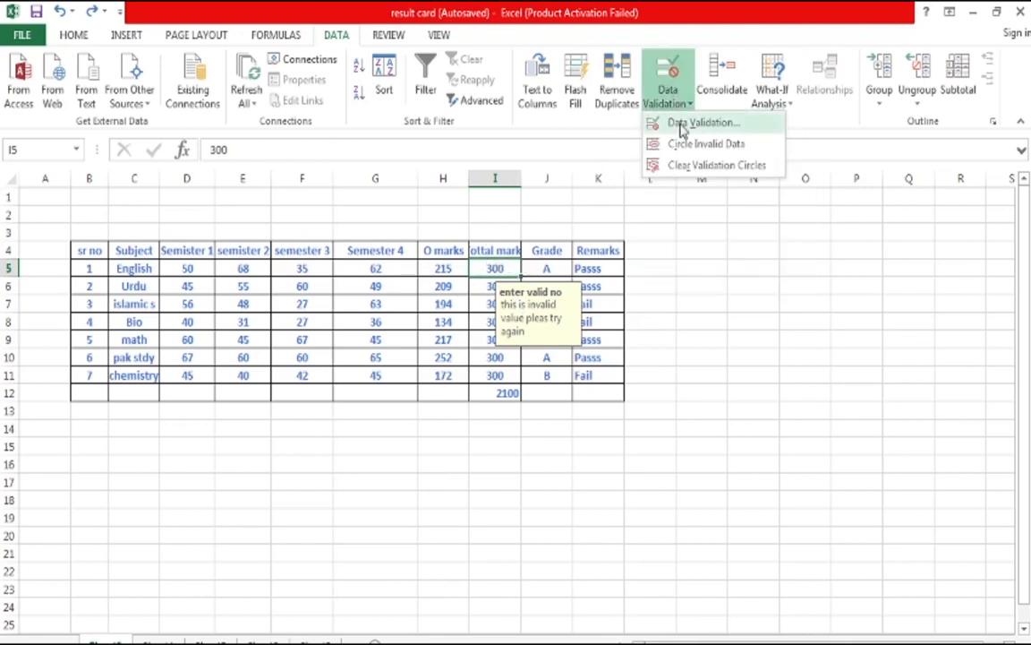
click(700, 123)
click(598, 199)
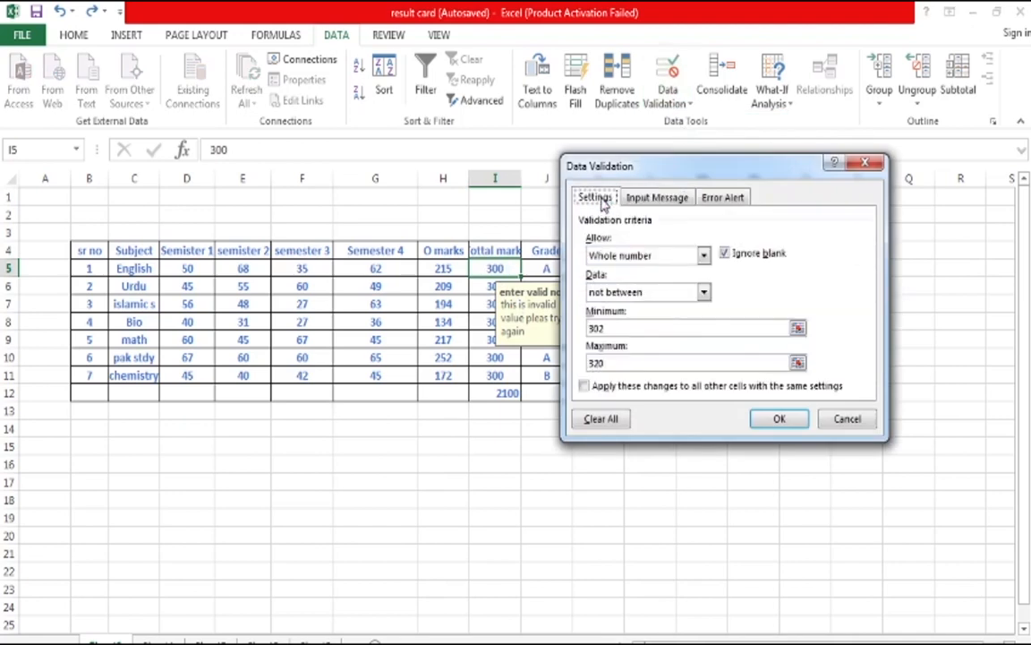
click(705, 294)
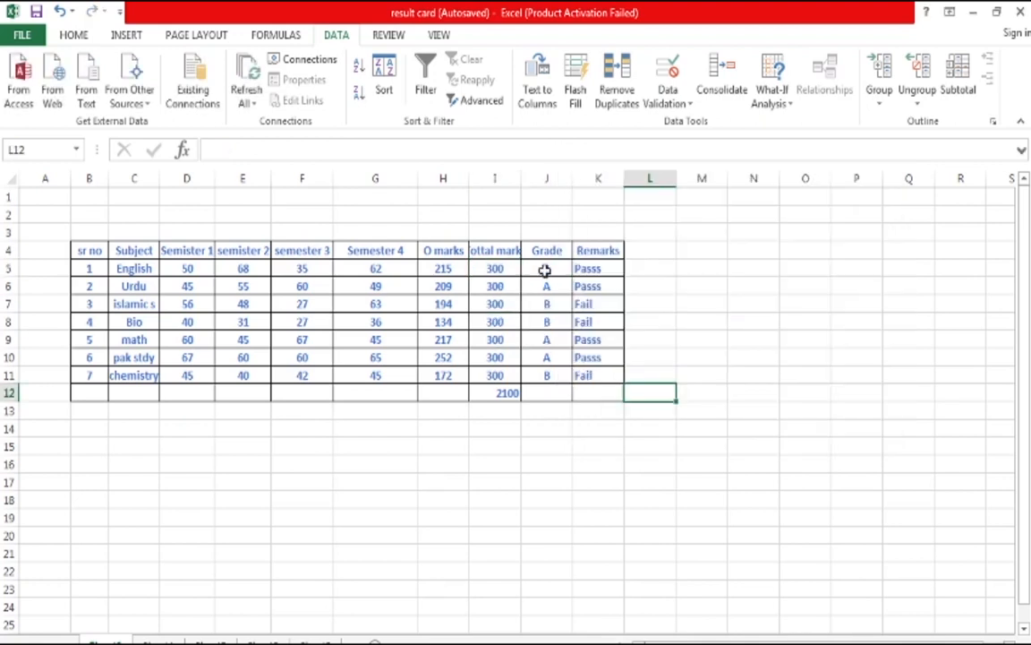
- Examine the data types that I5's validation can allow and close the settings without changing them
click(495, 269)
click(683, 91)
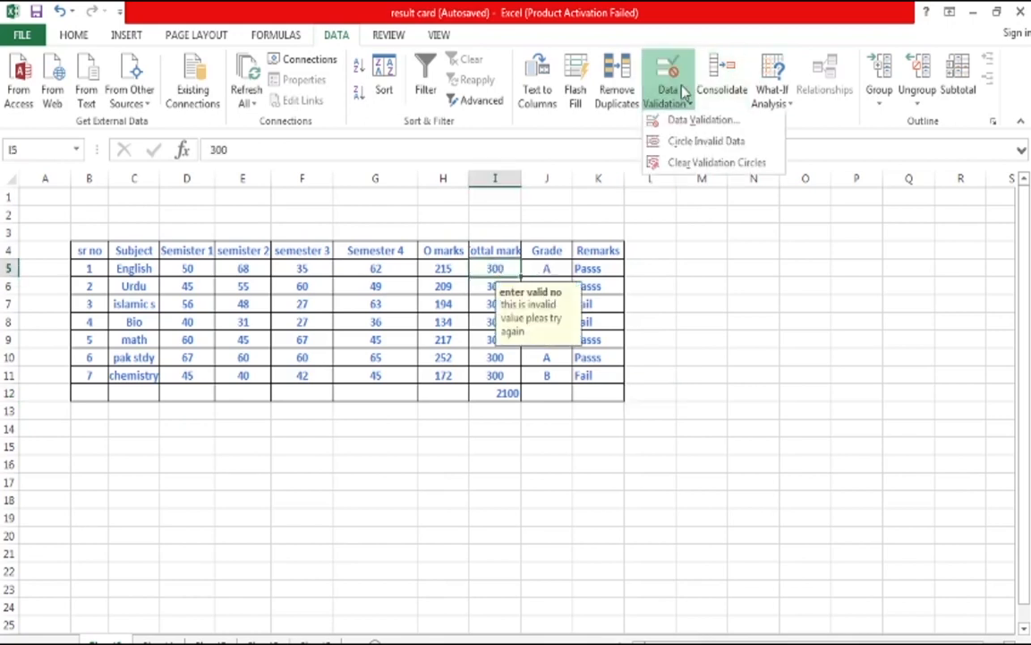
click(695, 120)
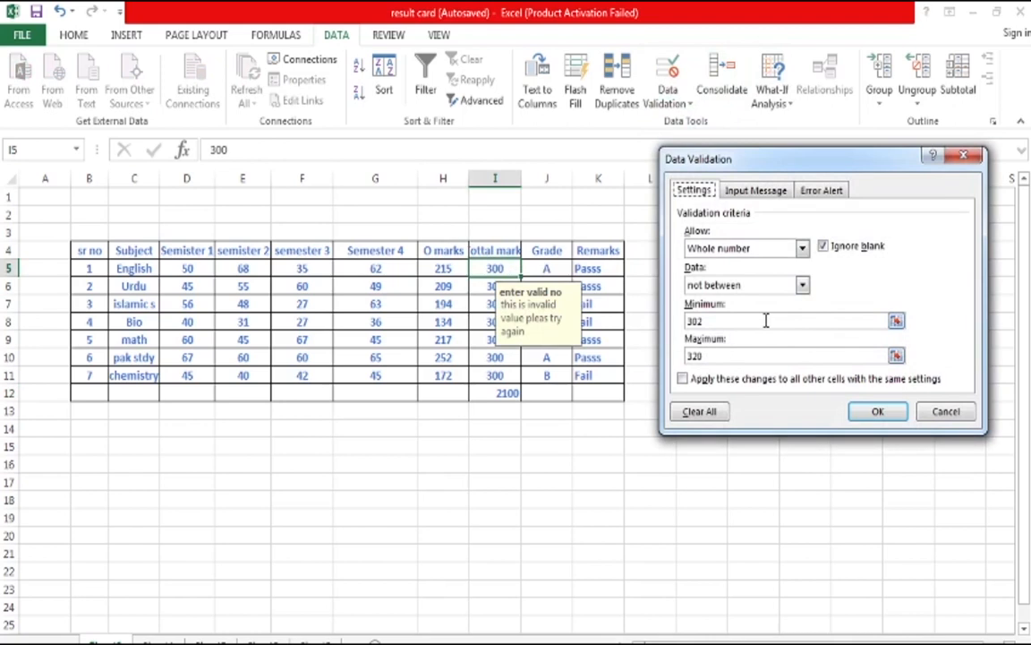
click(803, 250)
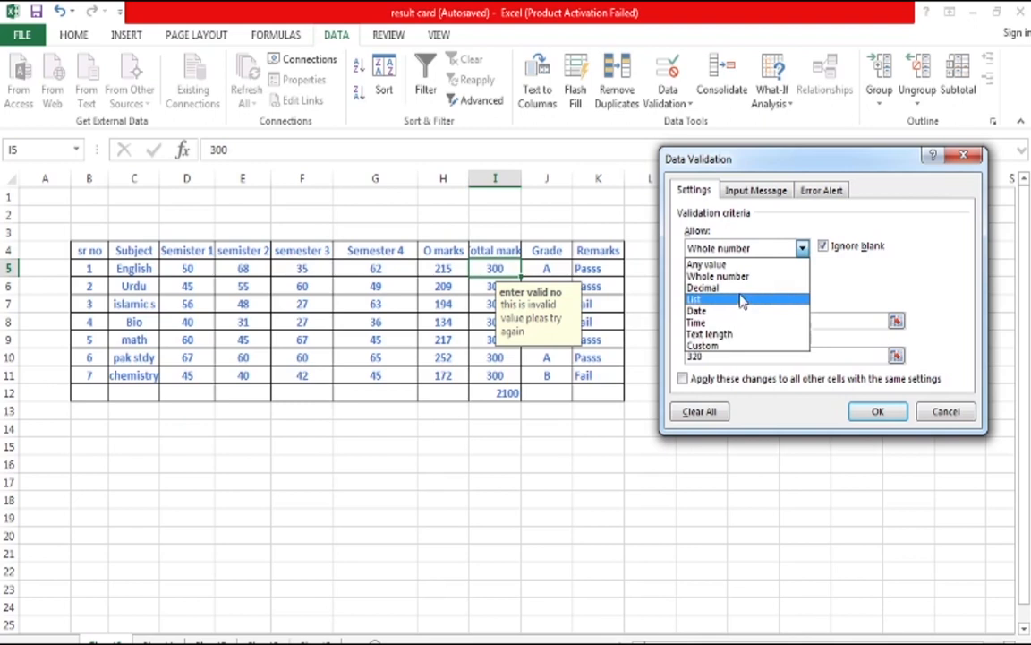
key(Escape)
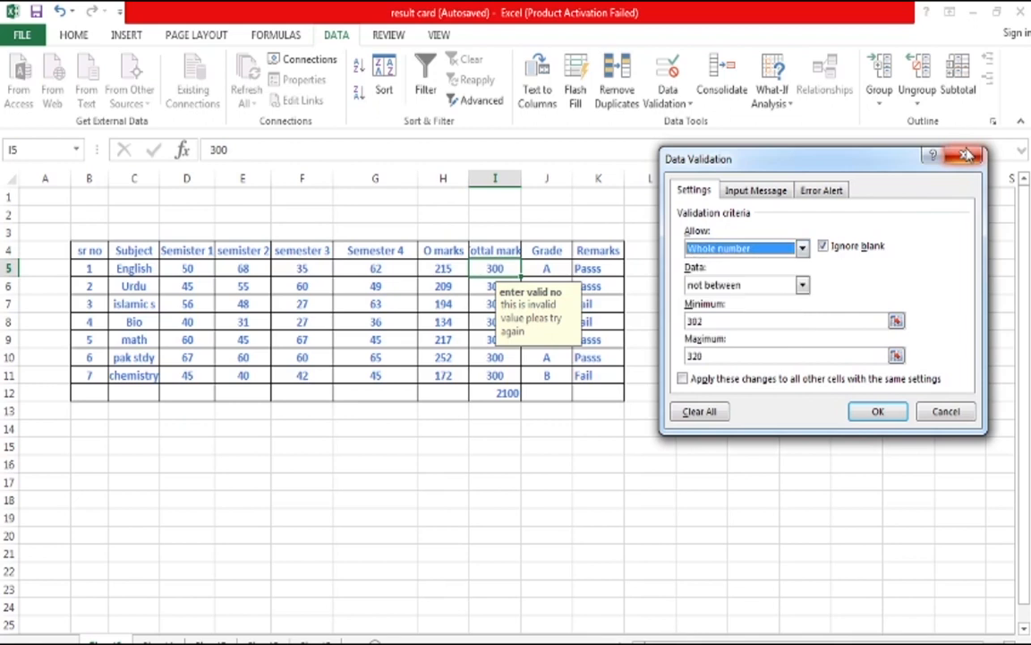
click(961, 160)
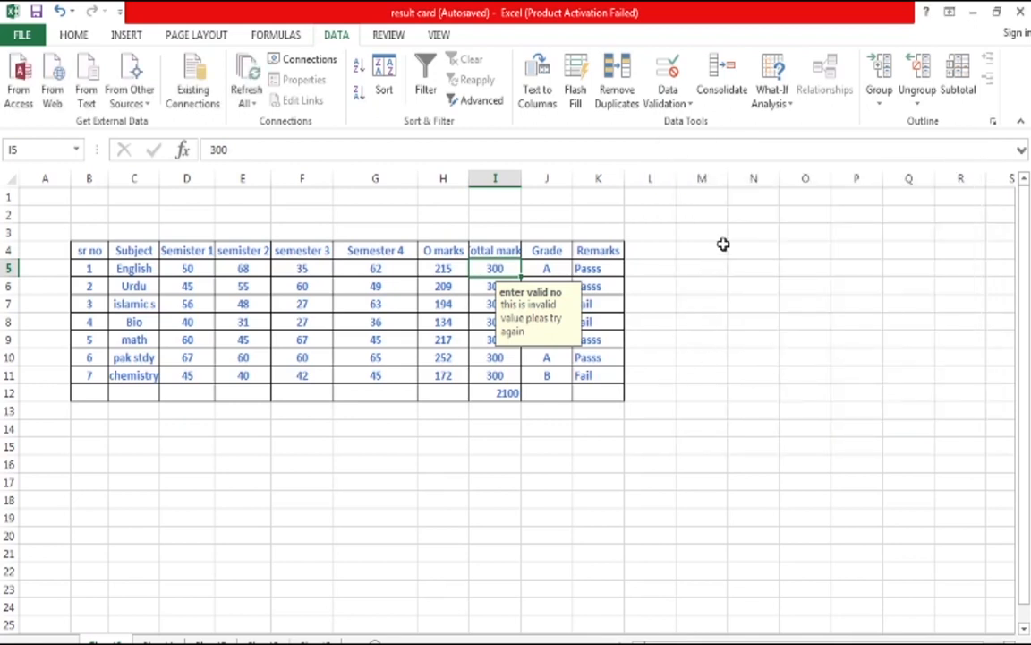
drag(726, 243, 845, 274)
drag(733, 221, 785, 228)
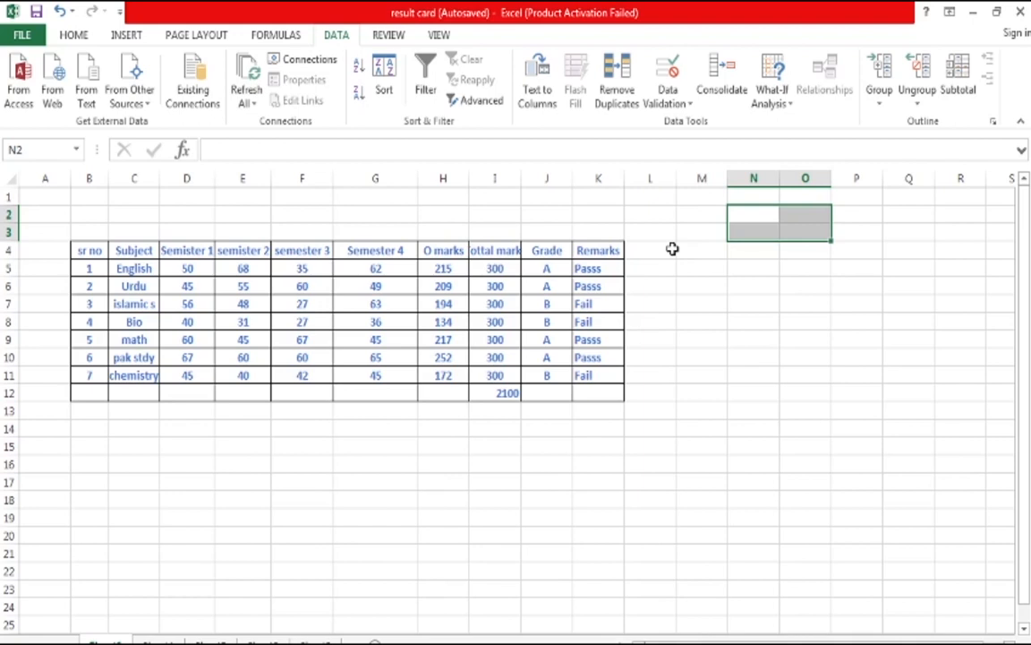
text(R)
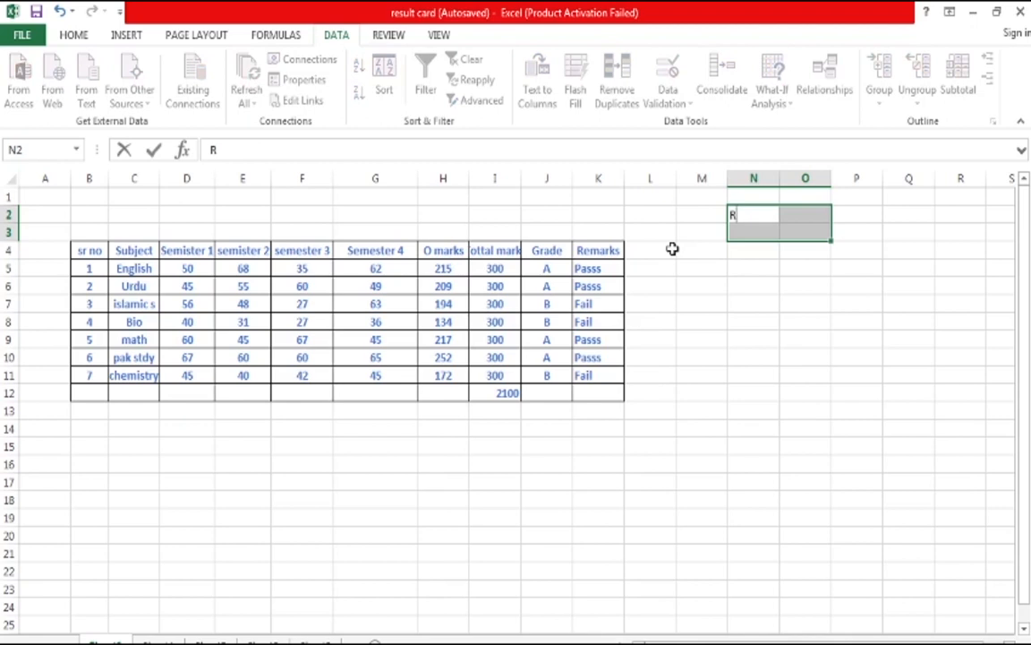
click(752, 264)
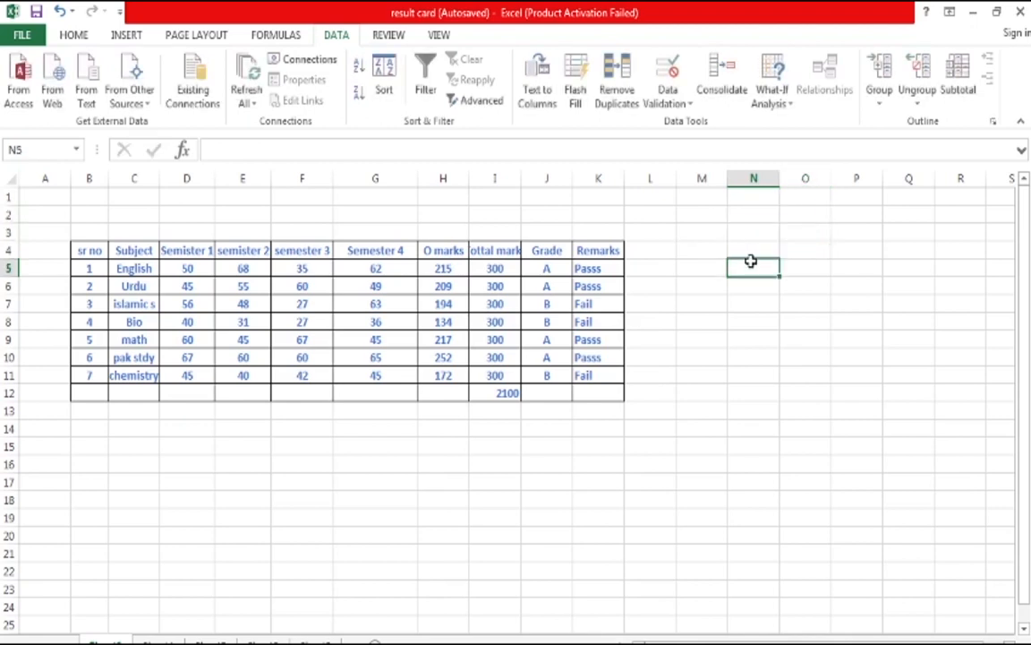
- Start a data validation rule for cell N4 that allows a List
click(739, 248)
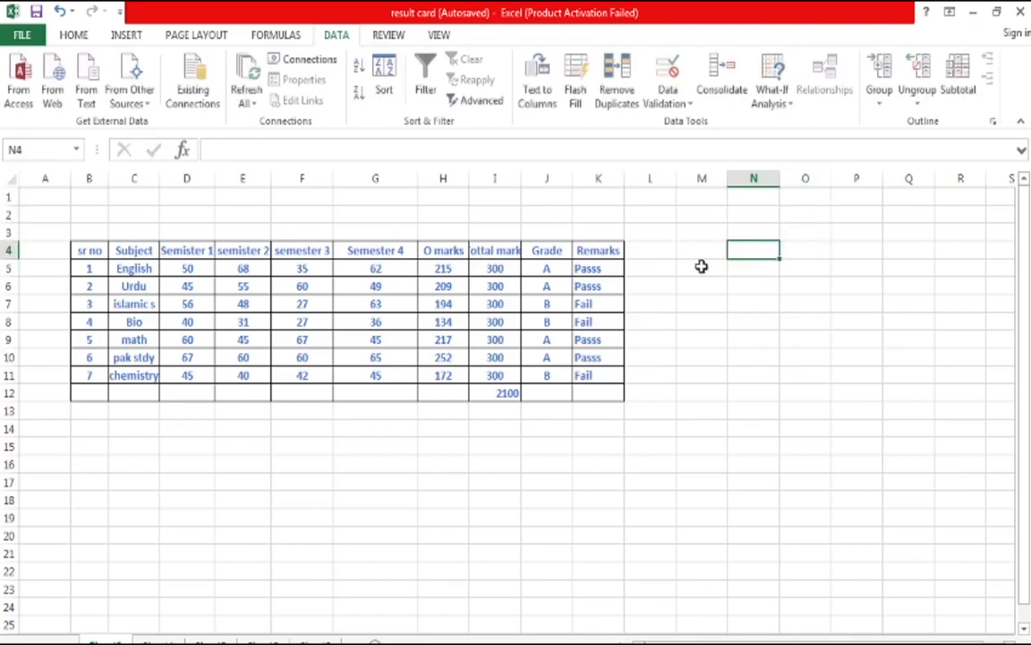
click(677, 101)
click(700, 126)
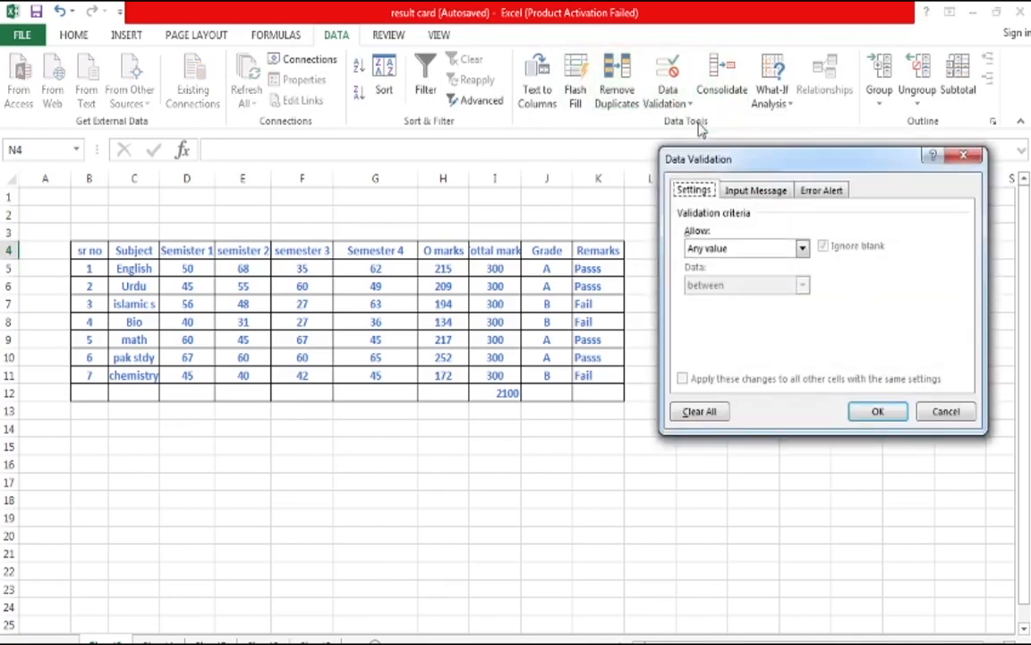
click(727, 247)
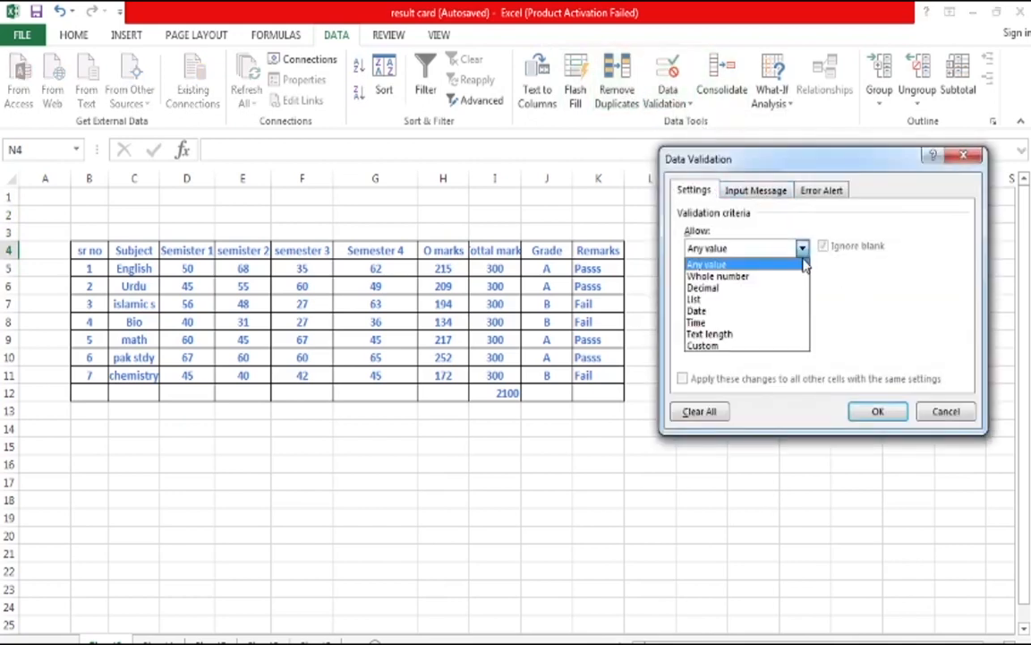
click(748, 299)
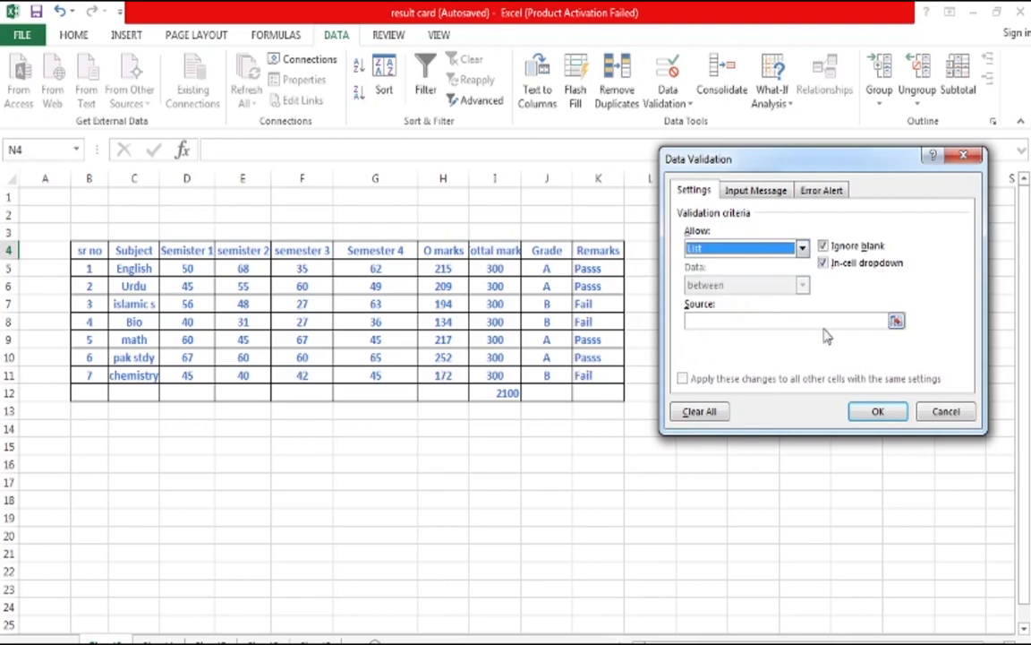
- Try to use the multi-column range B4:I13 as the list source for N4, and dismiss the warning
click(895, 322)
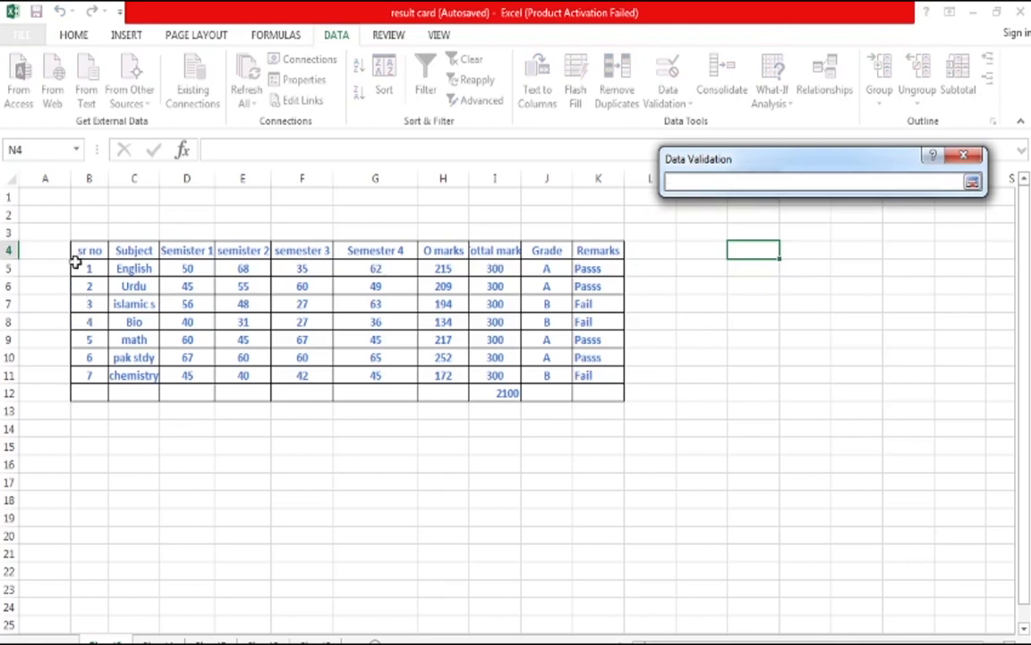
drag(77, 250, 471, 402)
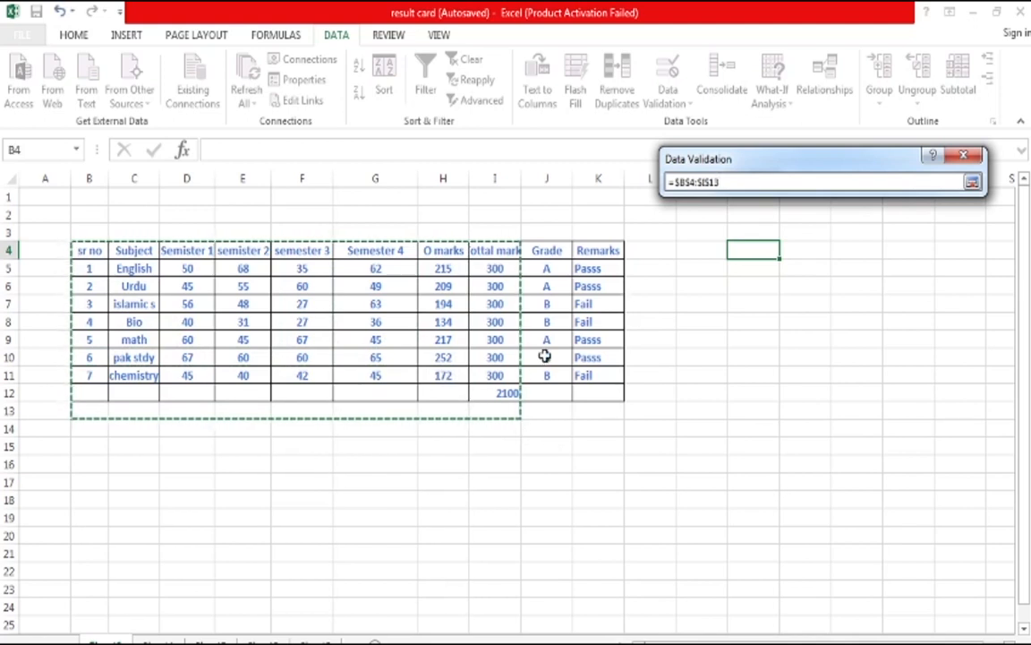
click(971, 182)
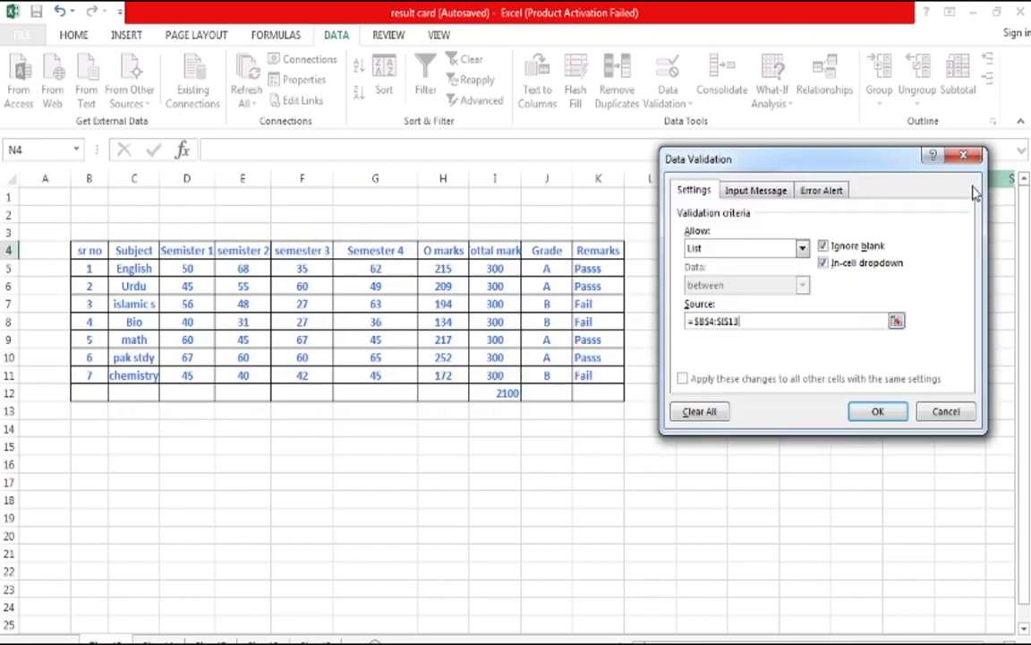
click(876, 412)
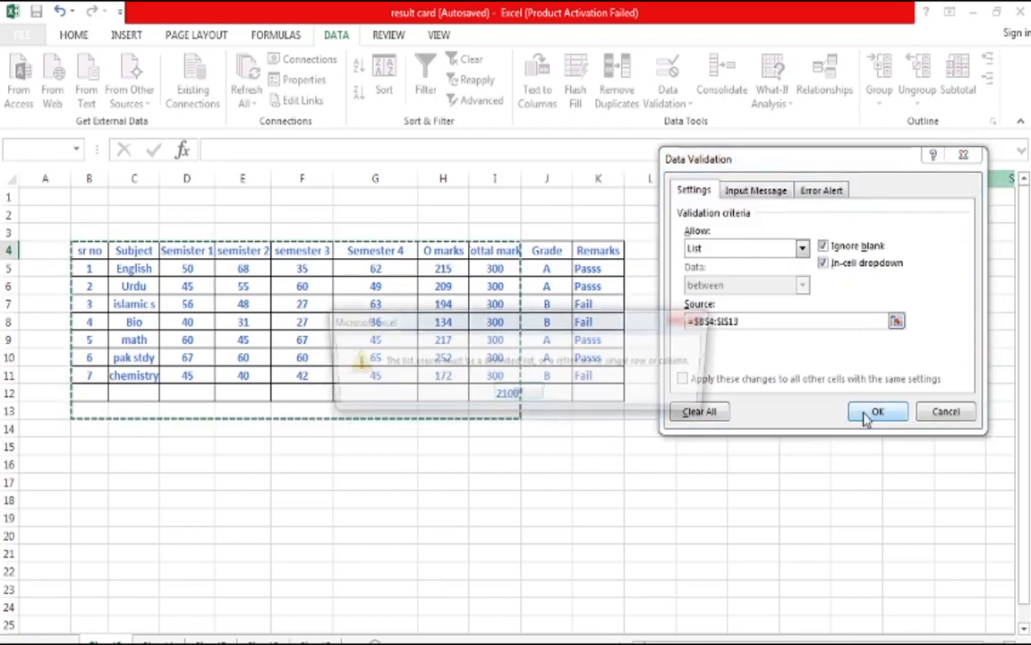
click(706, 324)
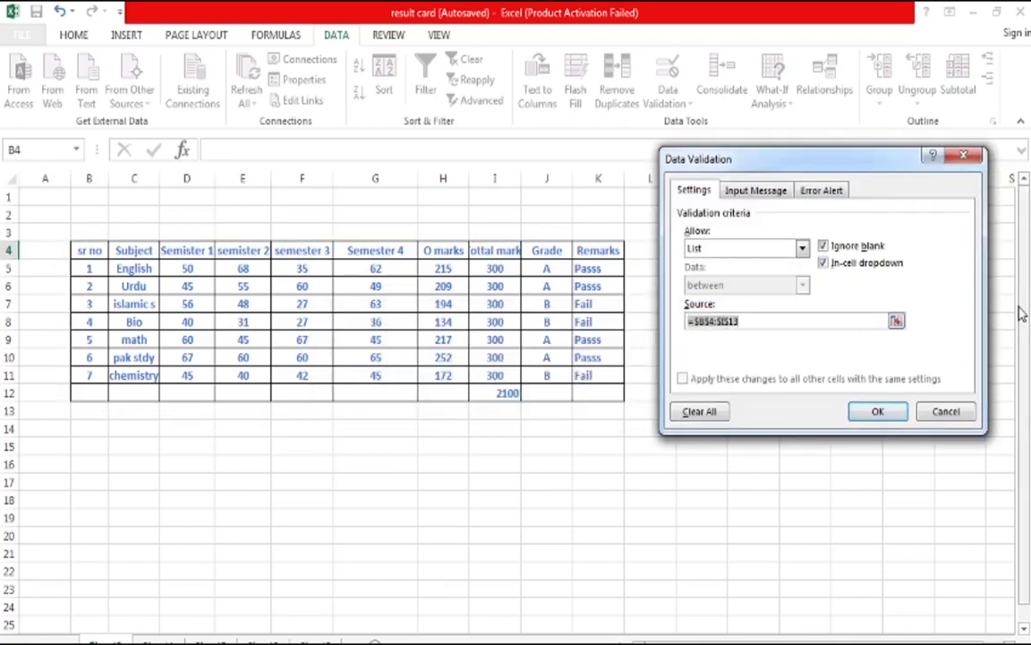
- Replace N4's list source with the table's header row, B4:K4, and apply the rule
click(895, 320)
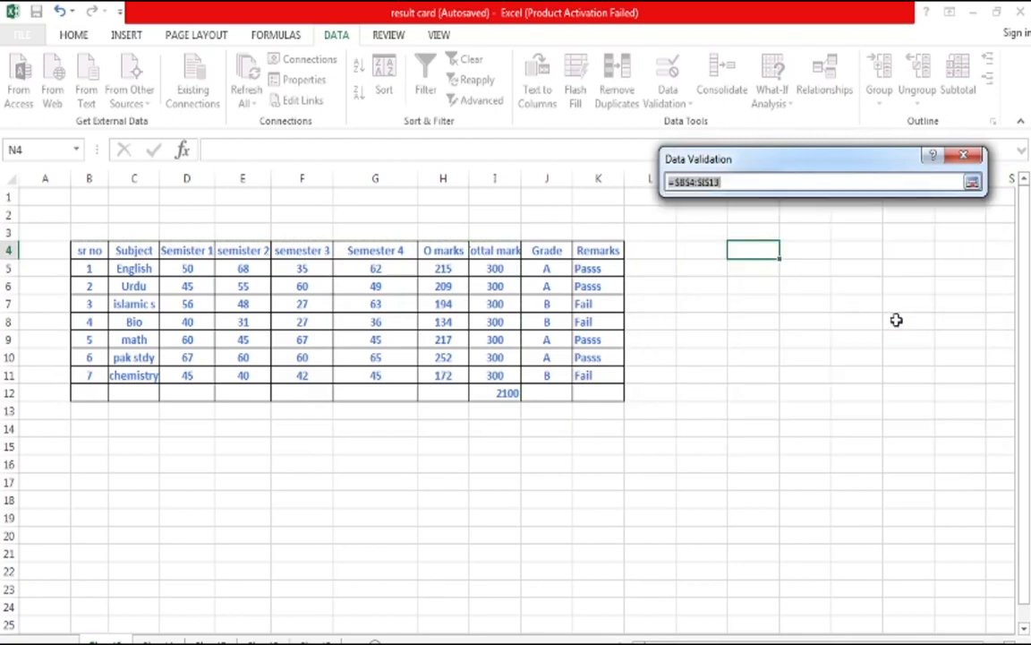
key(BackSpace)
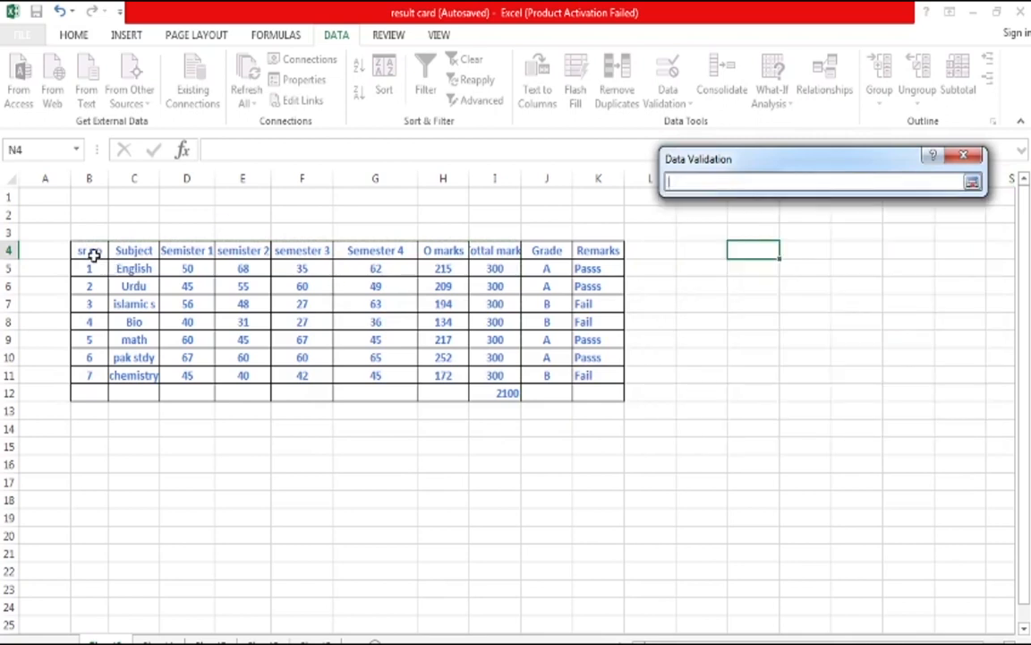
drag(81, 251, 374, 260)
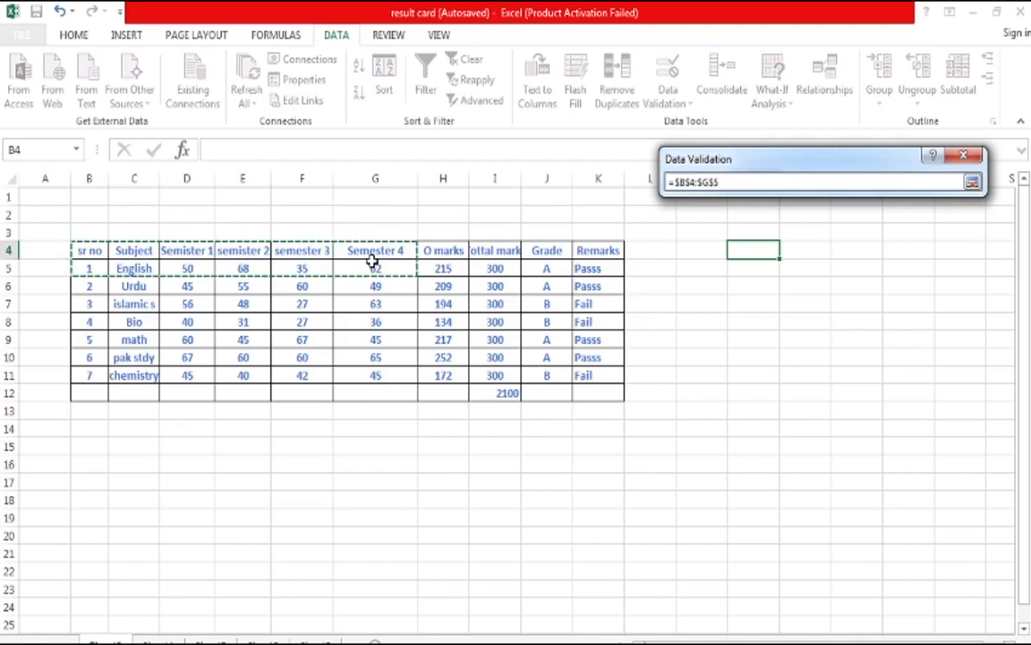
key(ctrl+z)
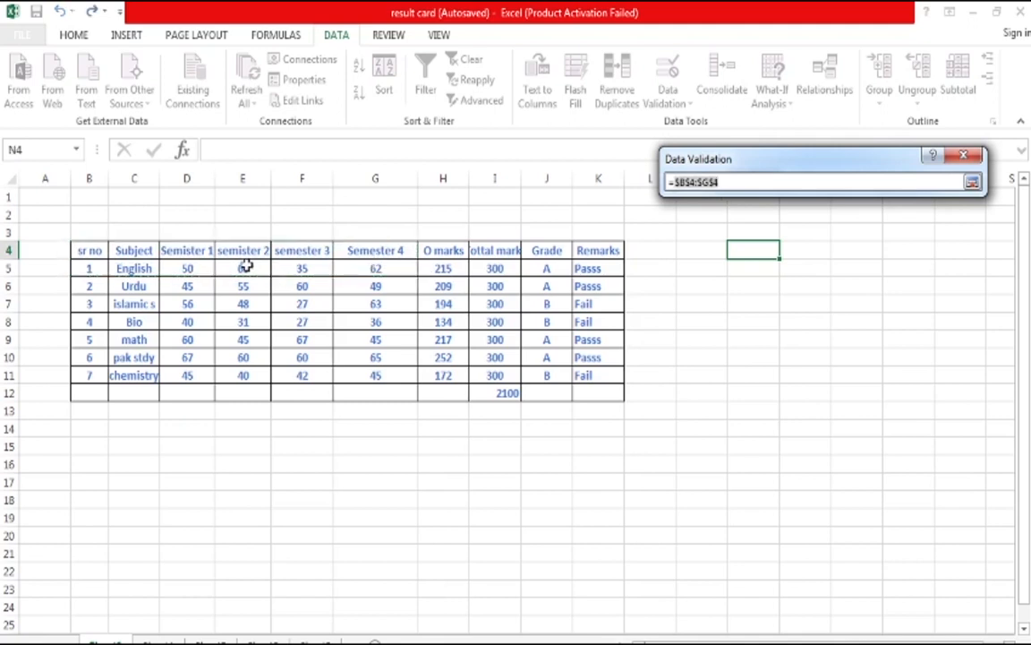
text(=)
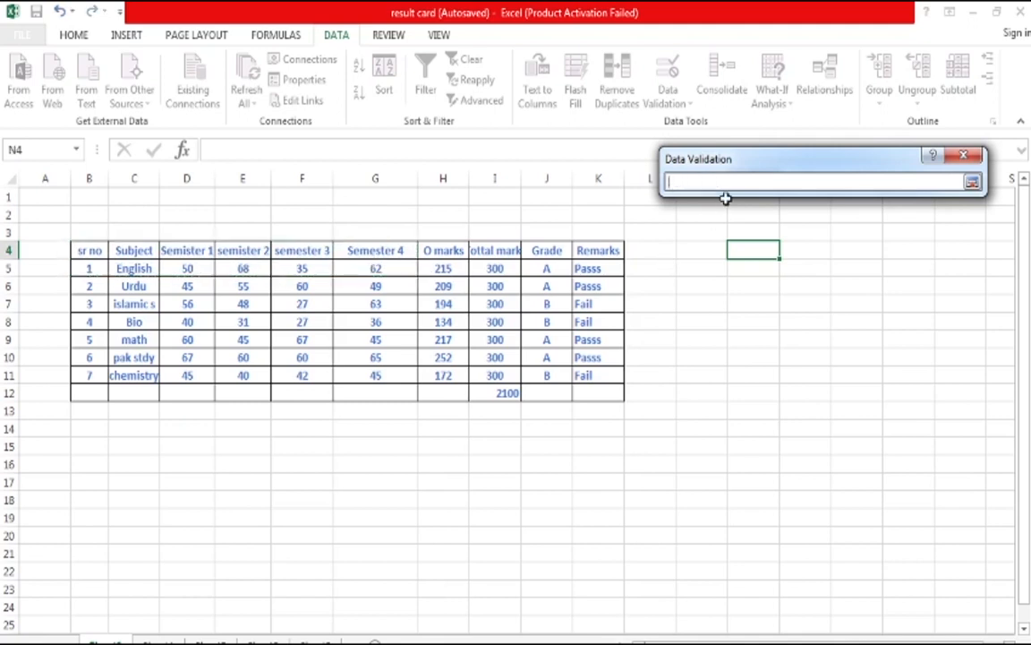
drag(79, 248, 603, 250)
click(972, 182)
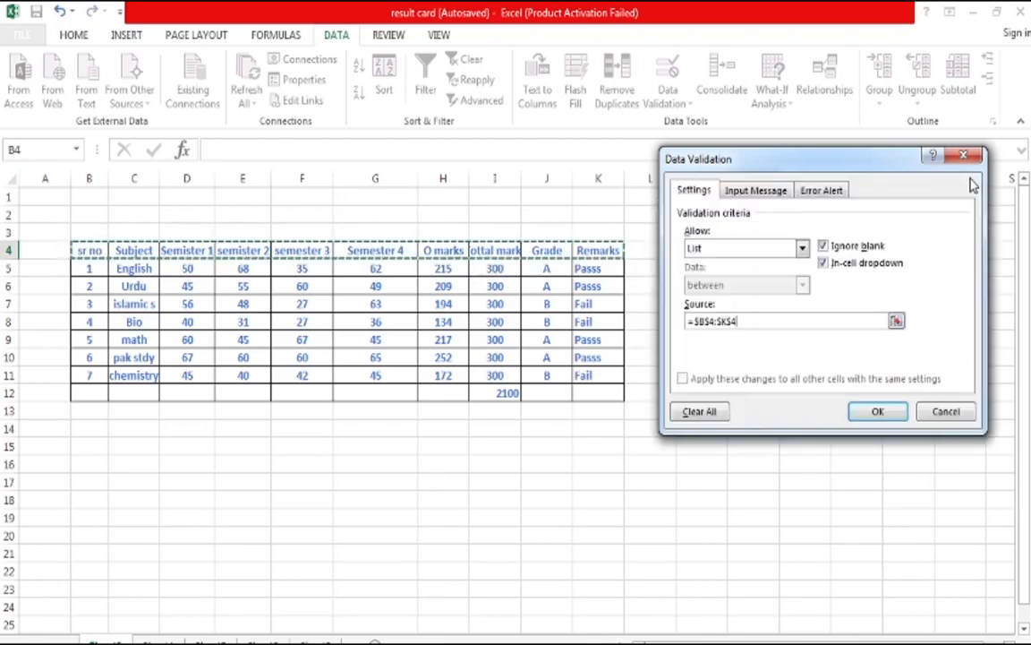
click(876, 411)
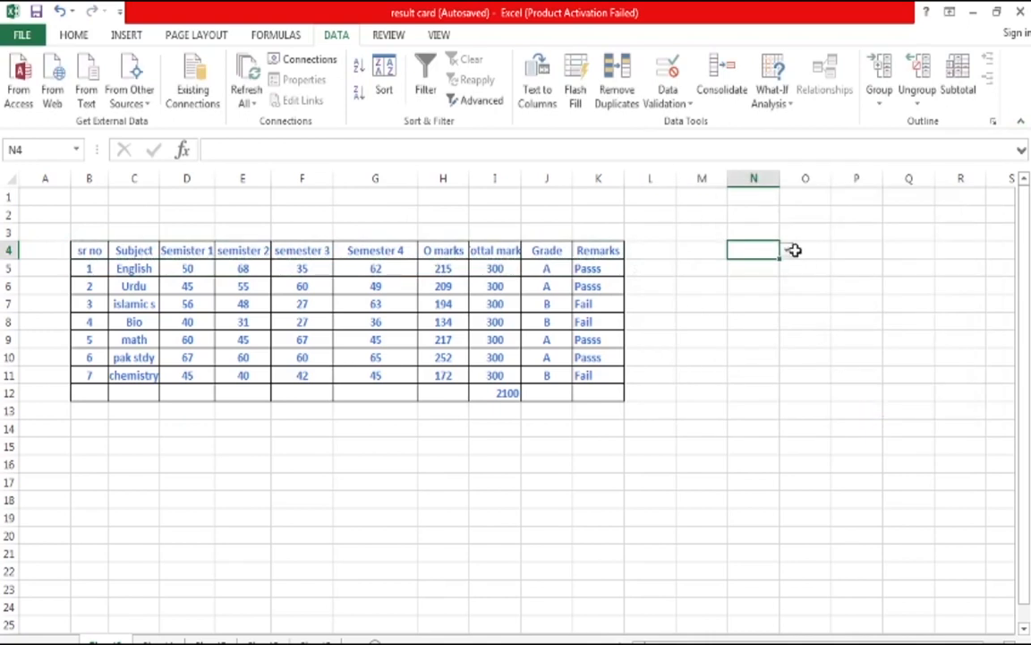
- Test N4's drop-down by choosing sr no, Semister 1 and semester 3 in turn, and clear the cell
click(787, 252)
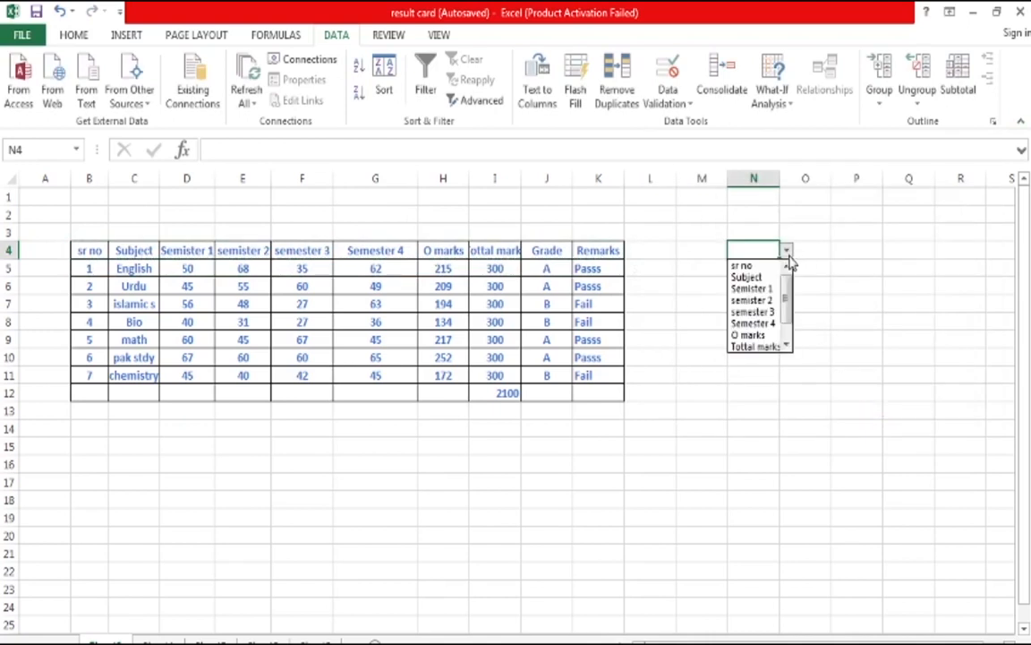
click(747, 265)
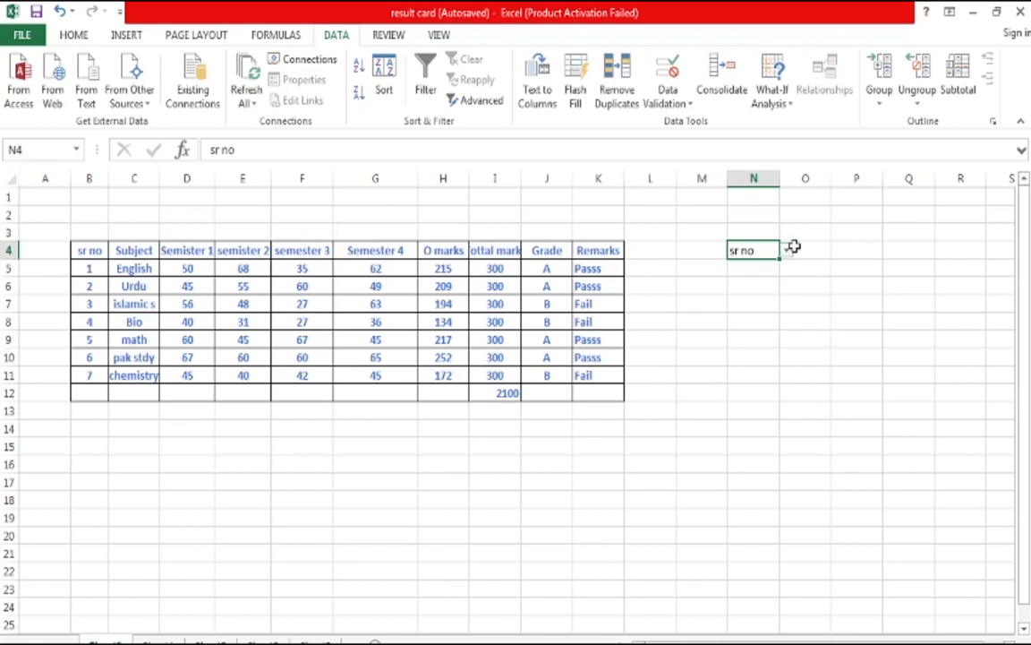
click(787, 251)
click(763, 289)
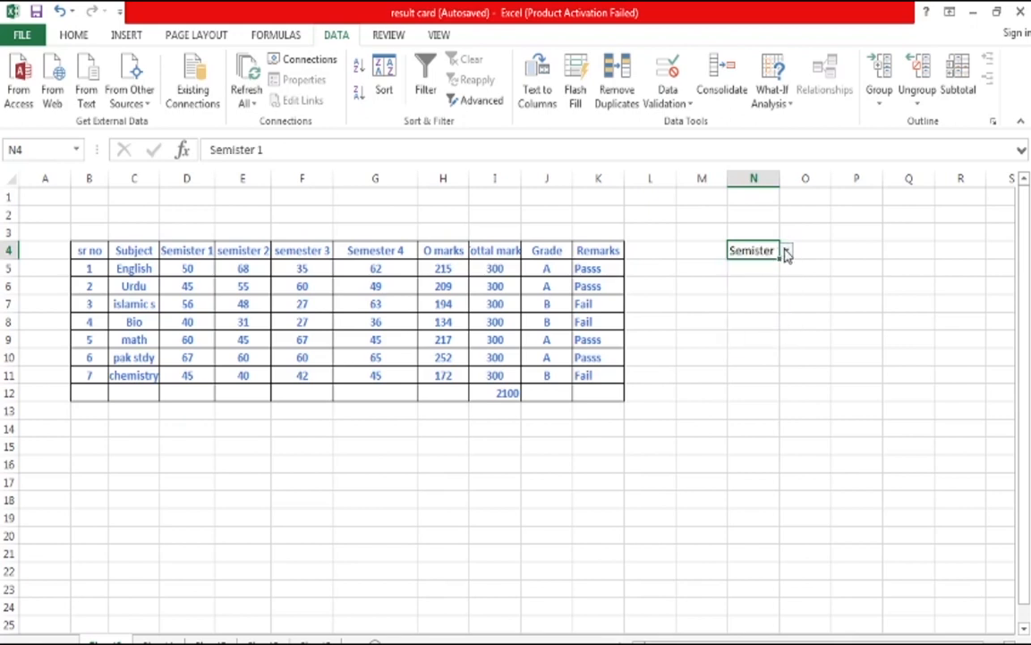
click(786, 250)
click(756, 289)
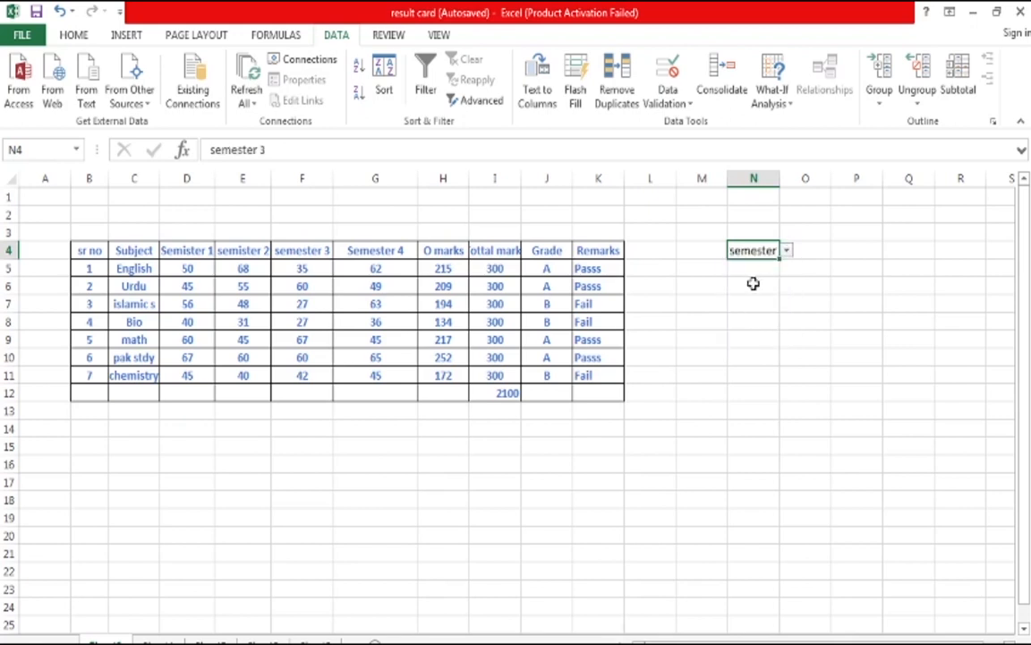
click(788, 252)
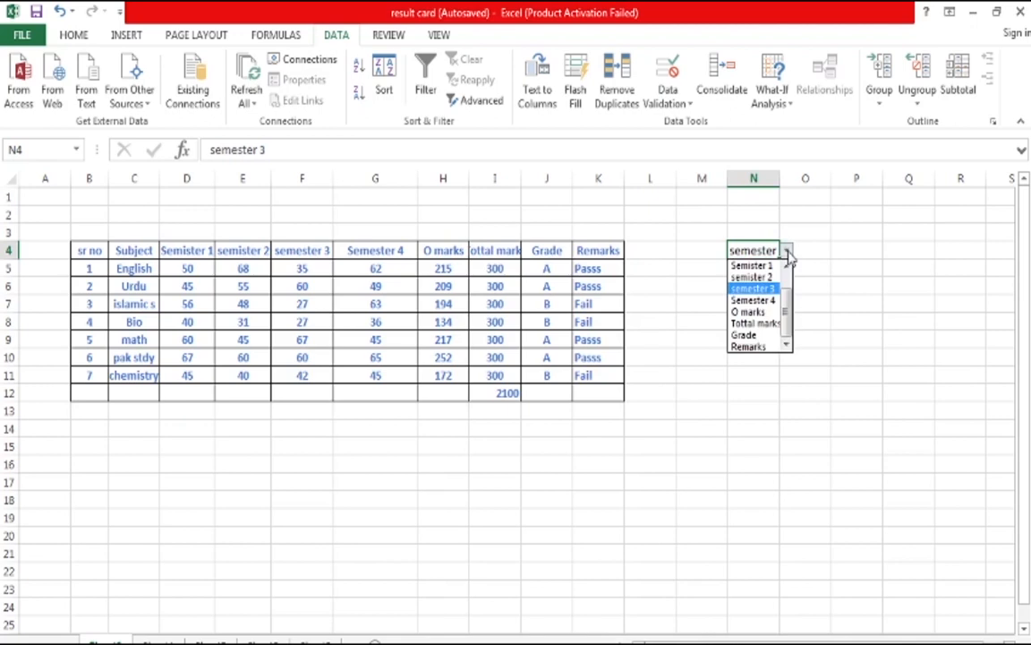
click(787, 251)
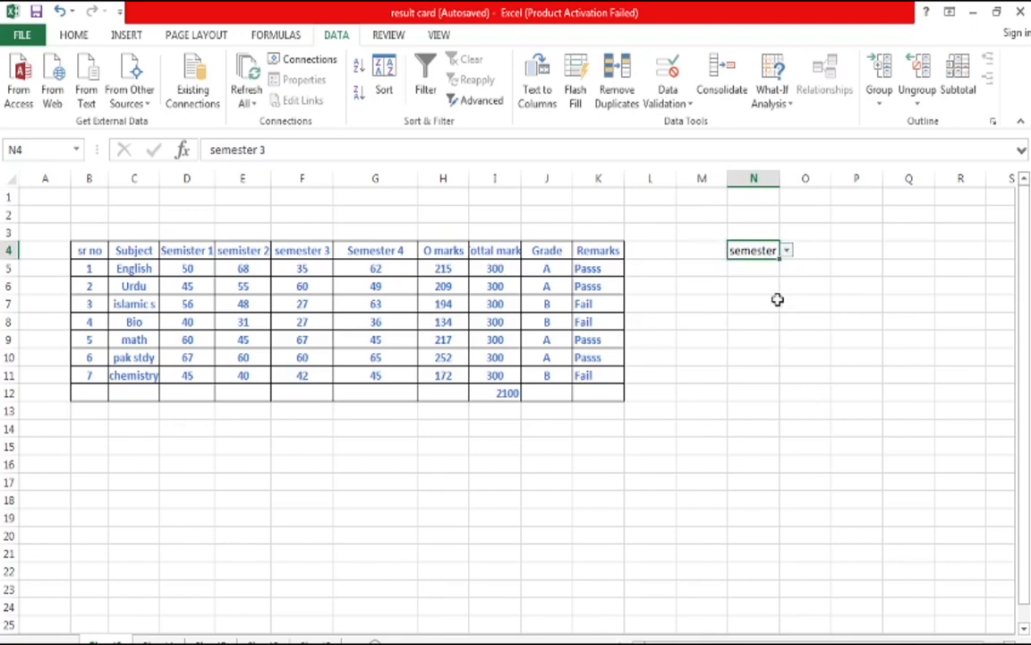
key(Delete)
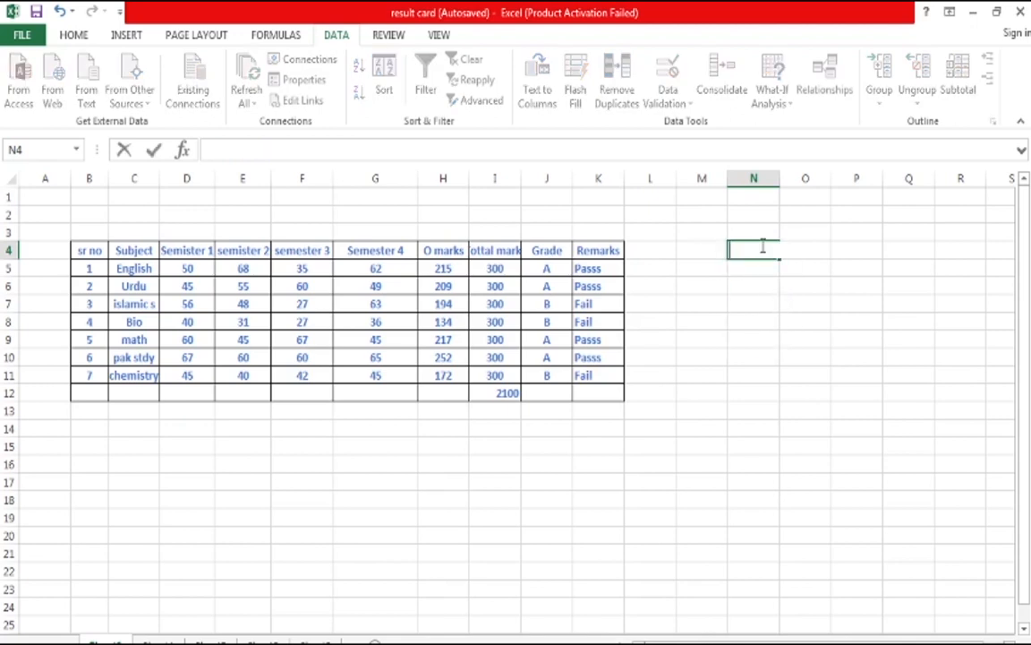
click(737, 297)
click(749, 256)
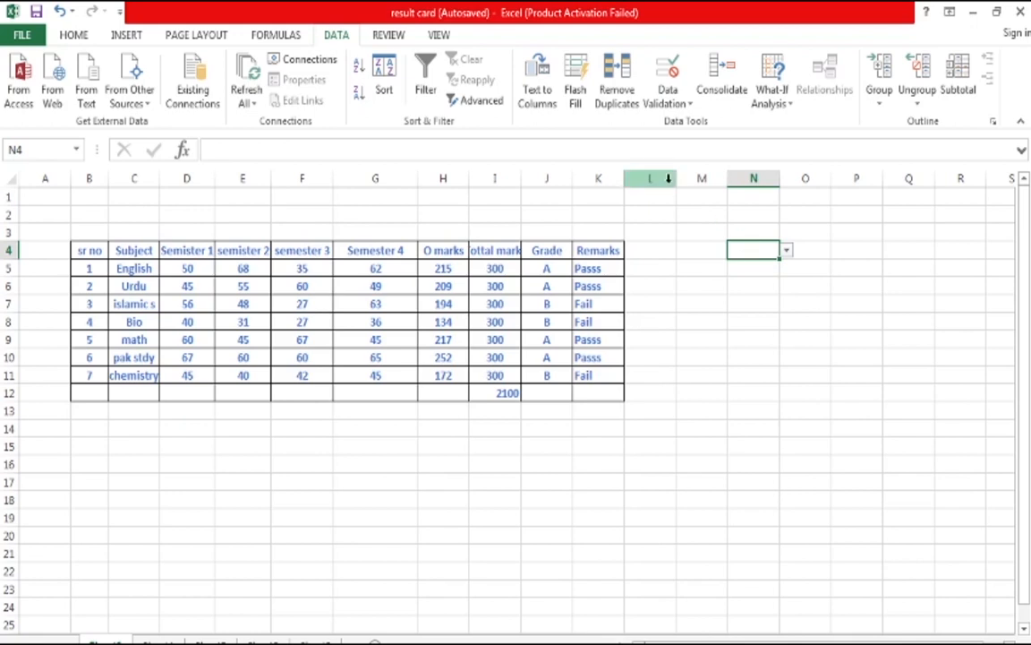
- Change N4's validation list source to the Subject column, C4:C11, and apply the rule
click(668, 98)
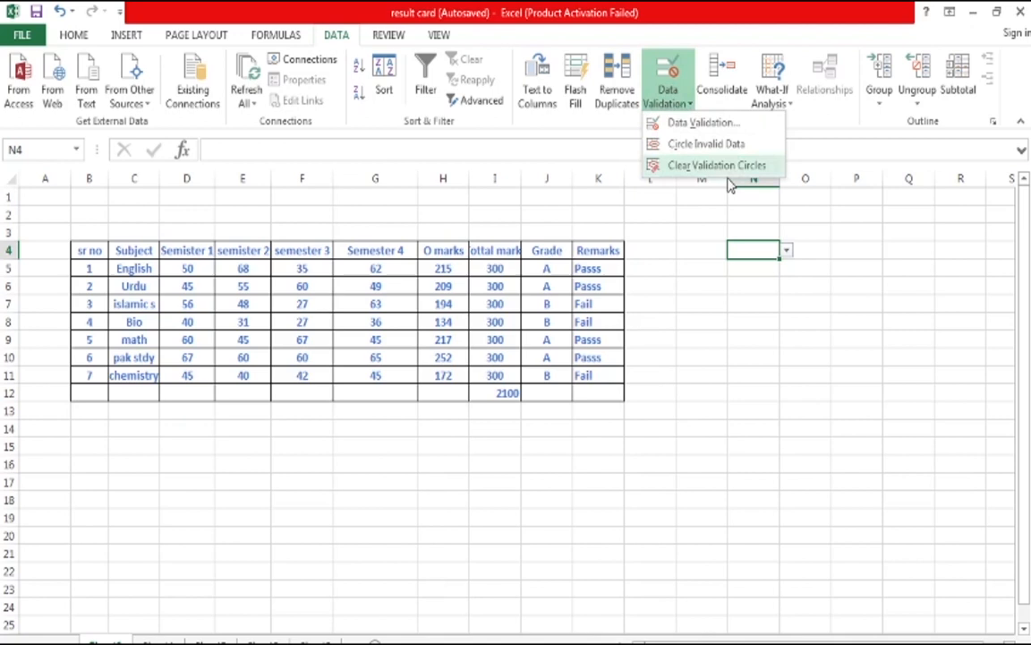
click(735, 127)
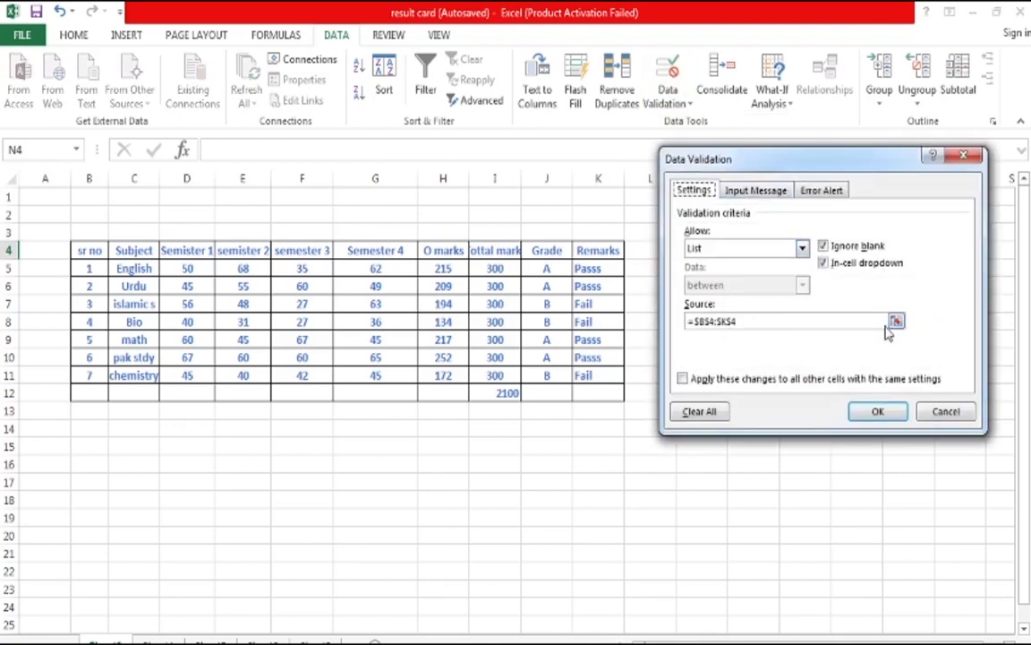
click(770, 321)
key(BackSpace)
key(BackSpace)
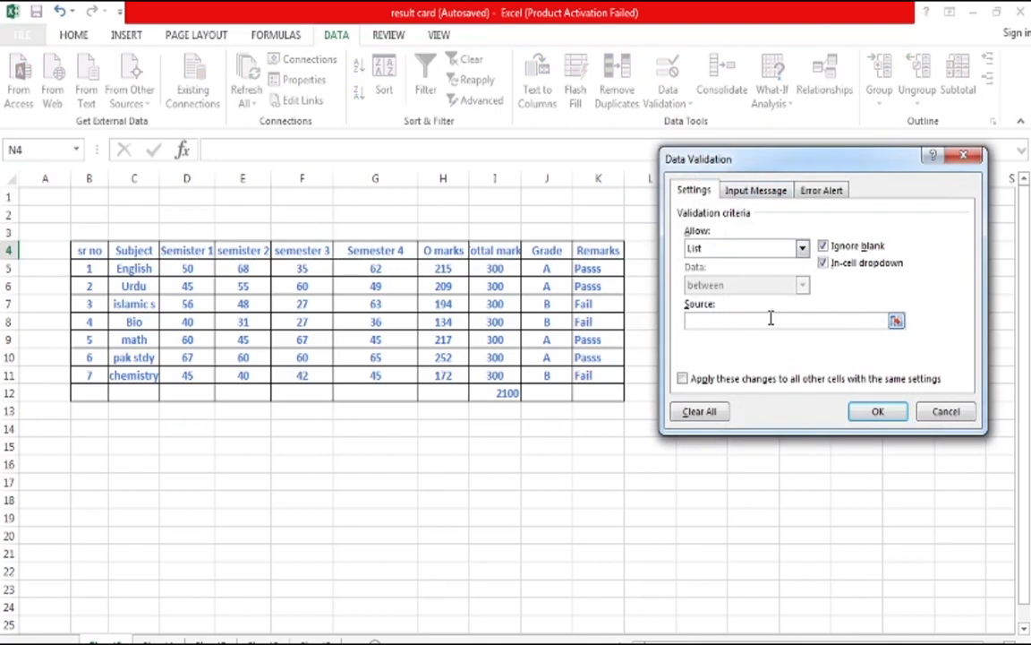
drag(134, 251, 129, 372)
click(878, 411)
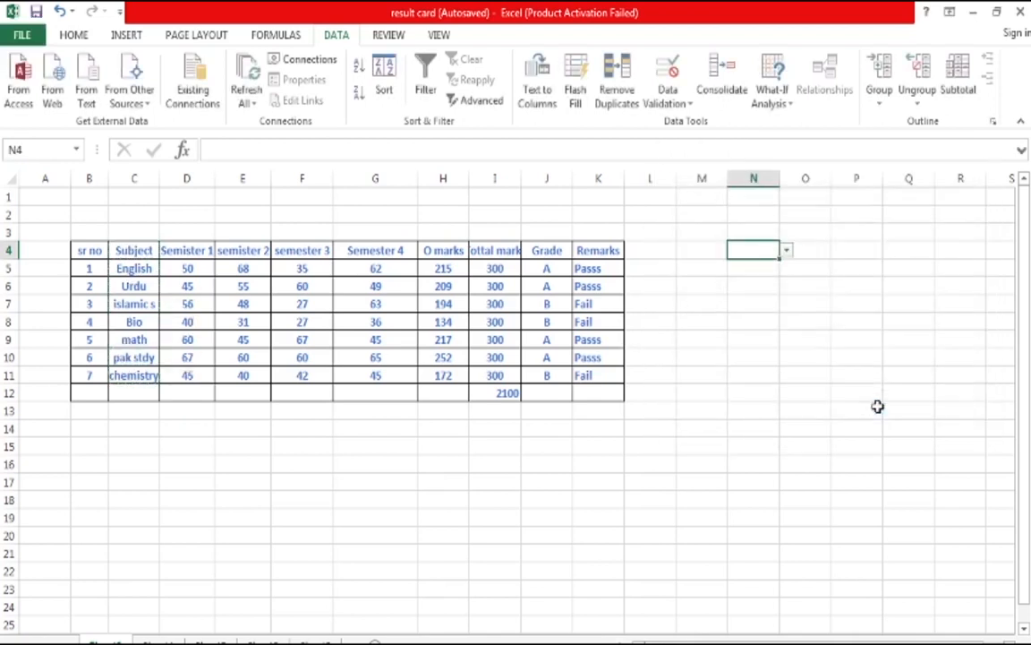
- Choose Subject, English, Urdu and finally pak stdy from N4's drop-down, and leave the cell
click(787, 252)
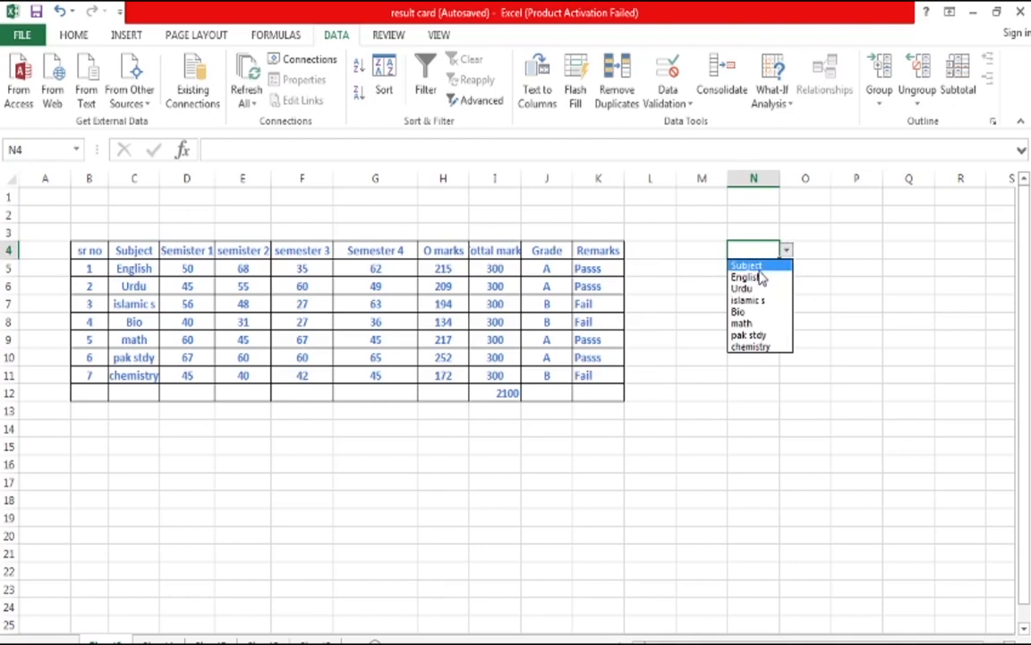
click(760, 266)
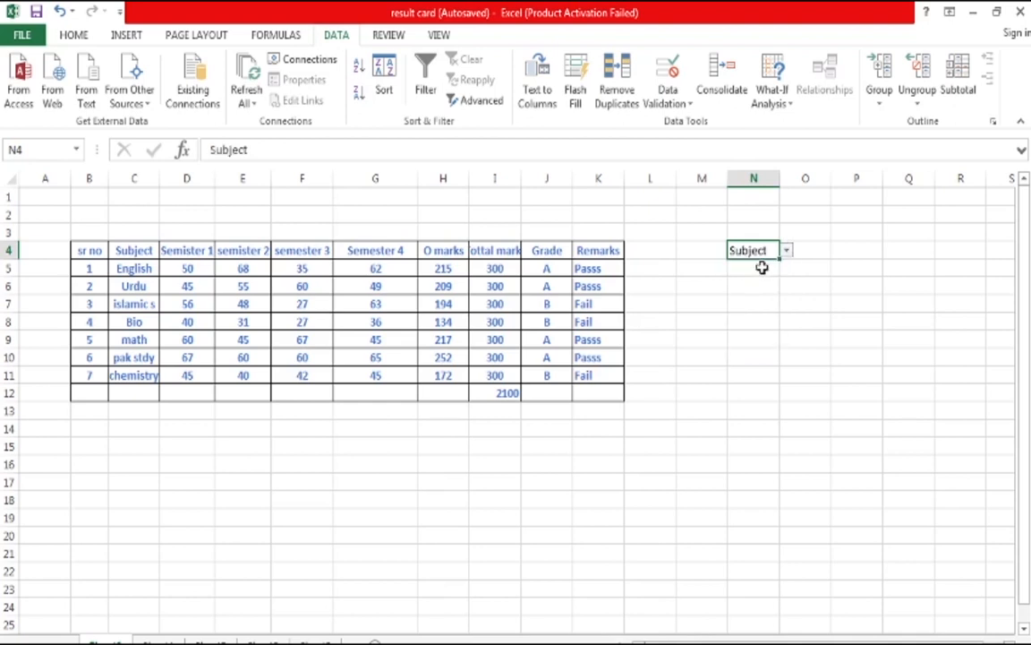
click(787, 251)
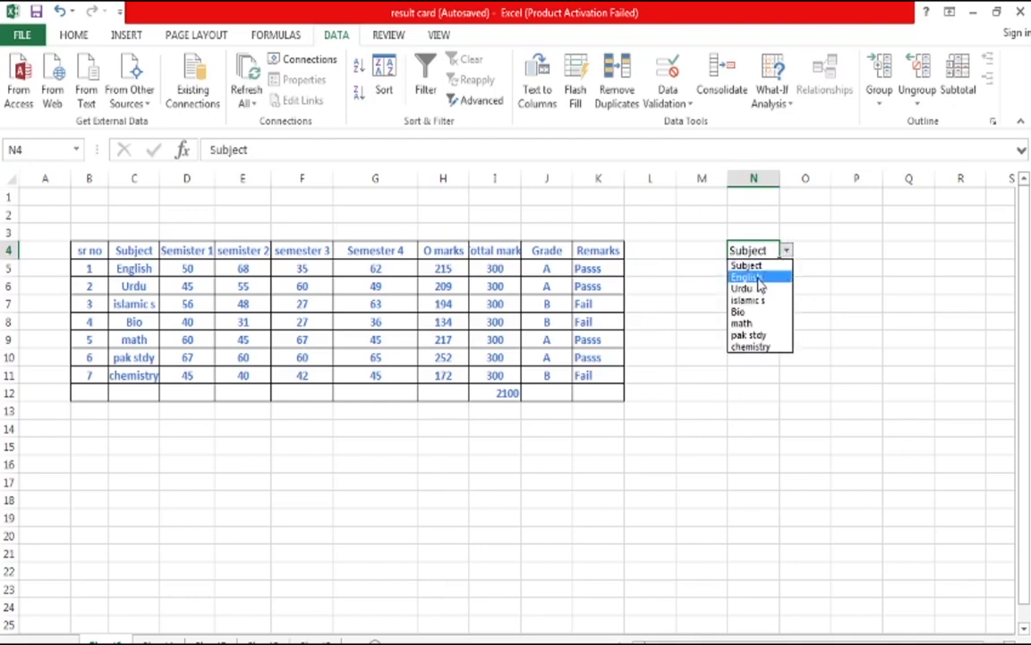
click(759, 278)
click(787, 253)
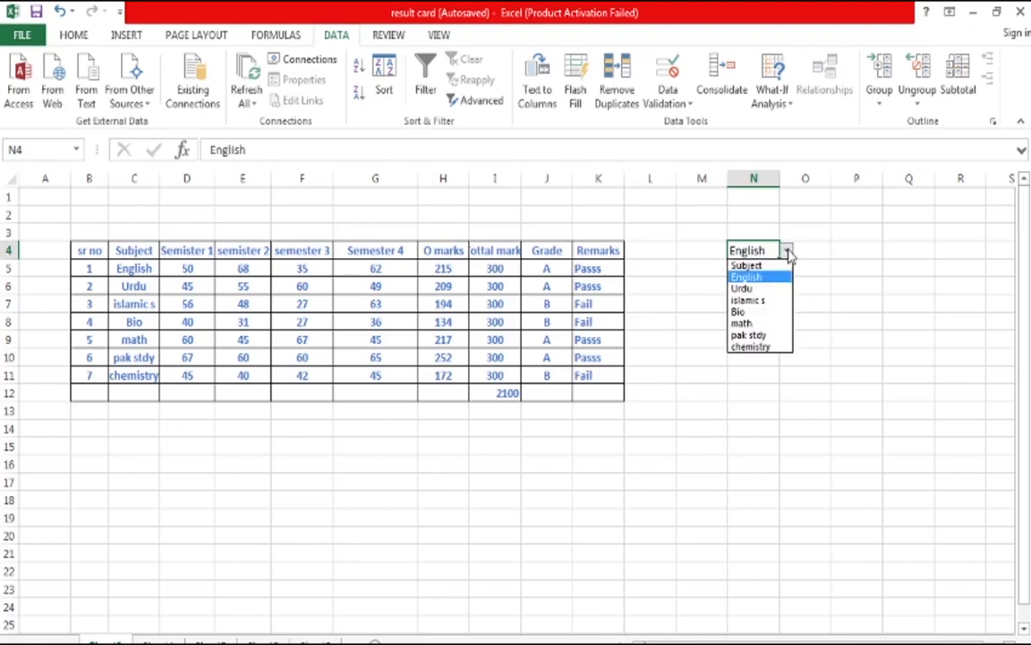
click(758, 288)
click(788, 255)
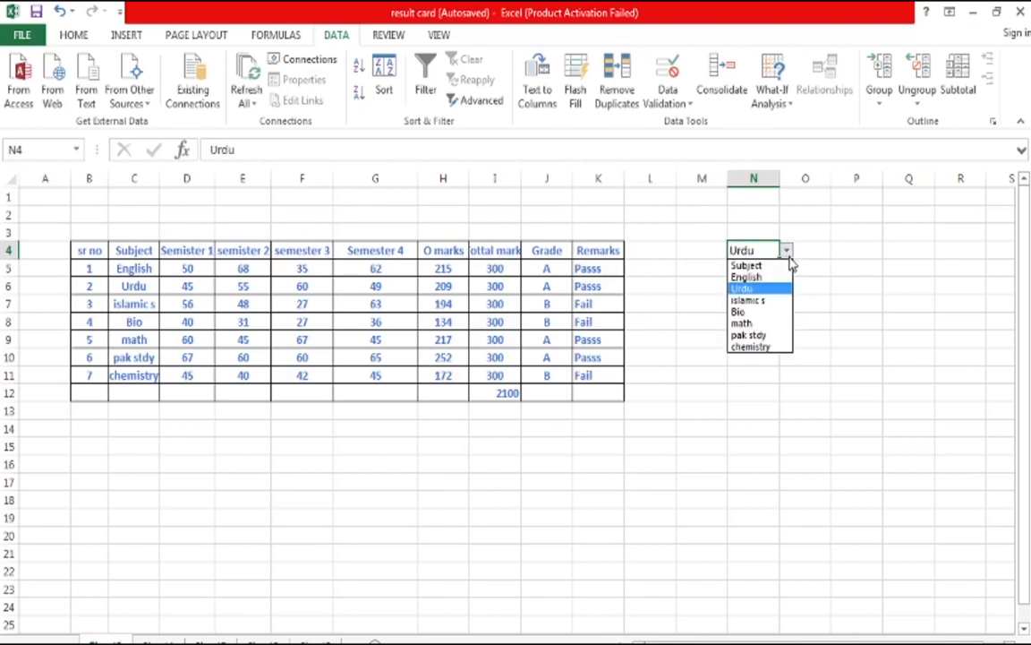
click(750, 335)
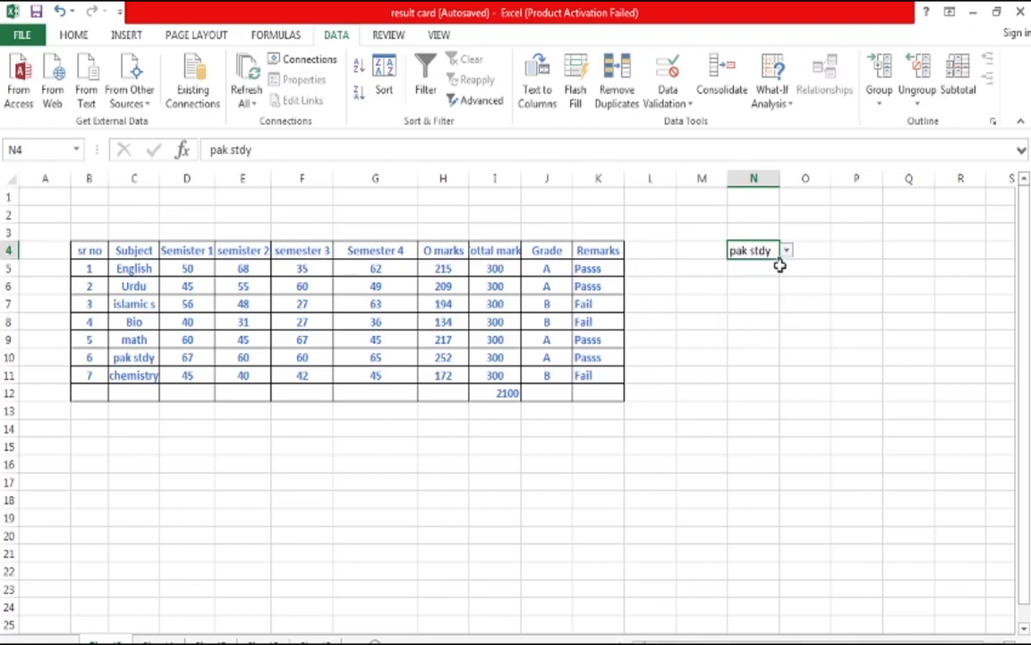
click(785, 215)
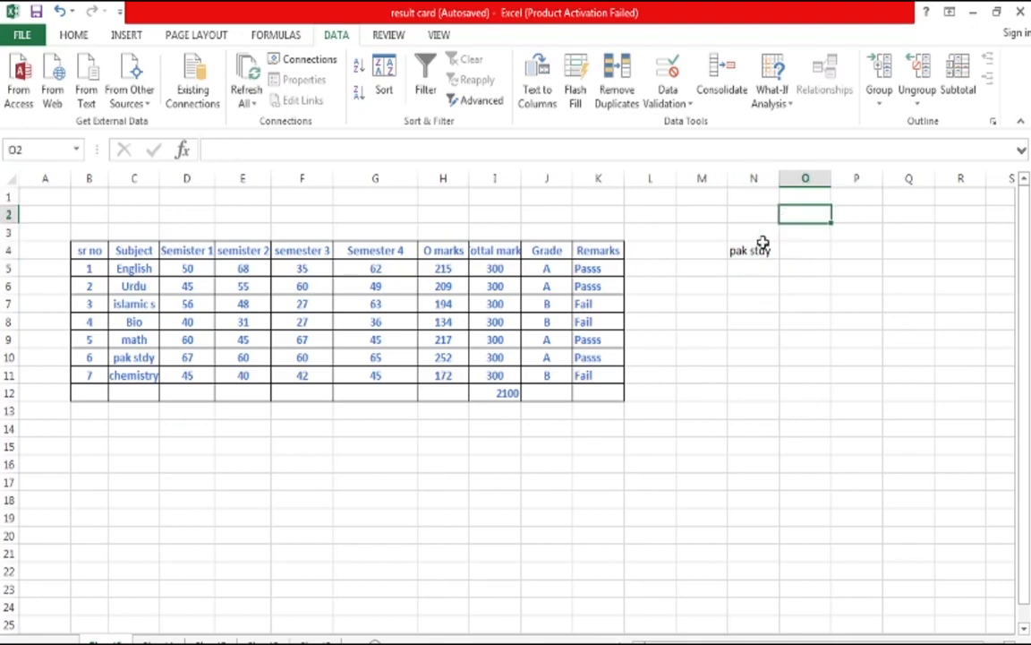
- Start a data validation rule on the Subject header cell C4 that allows a list
click(148, 254)
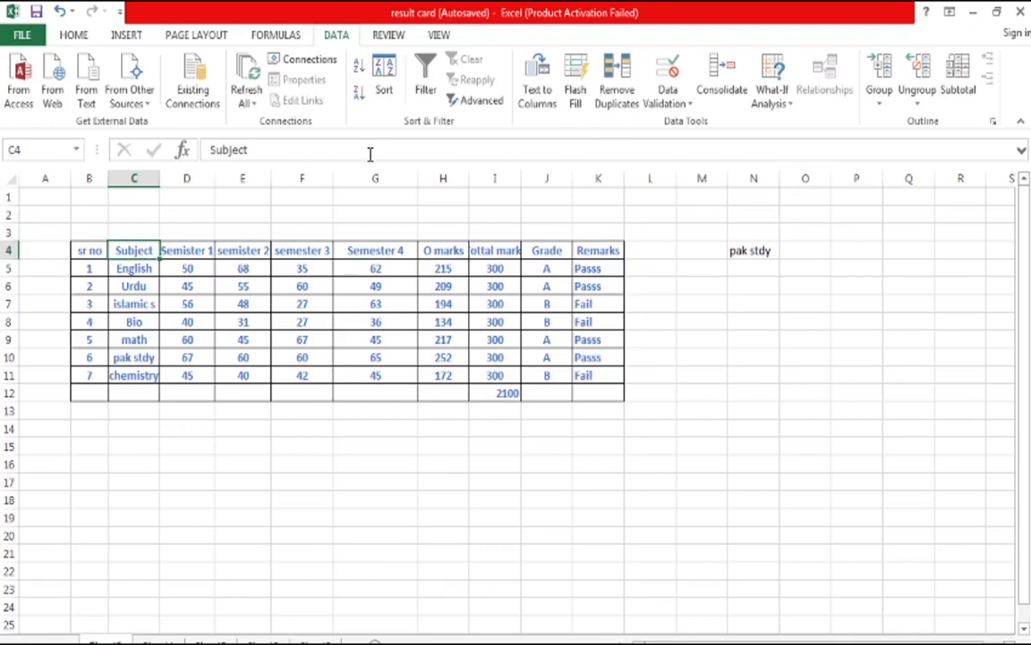
click(721, 85)
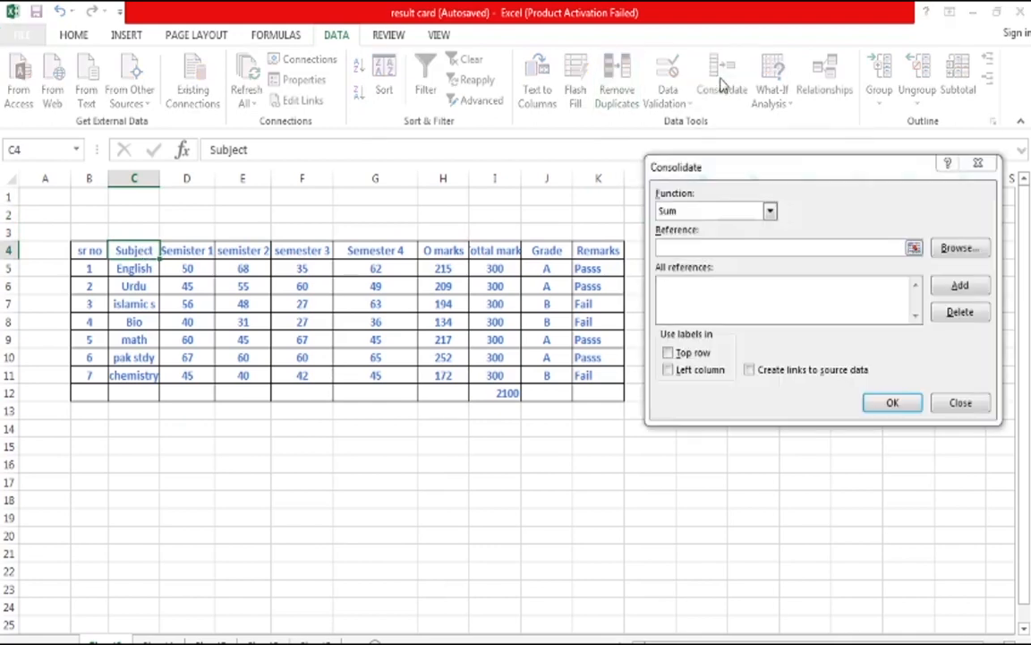
key(Escape)
click(668, 97)
click(694, 123)
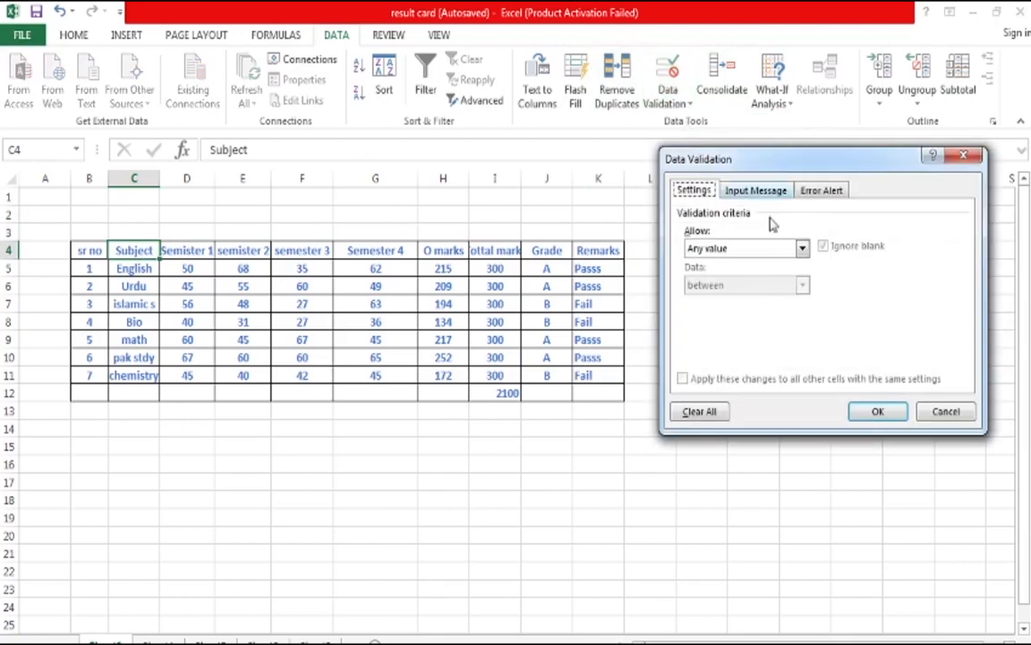
click(802, 250)
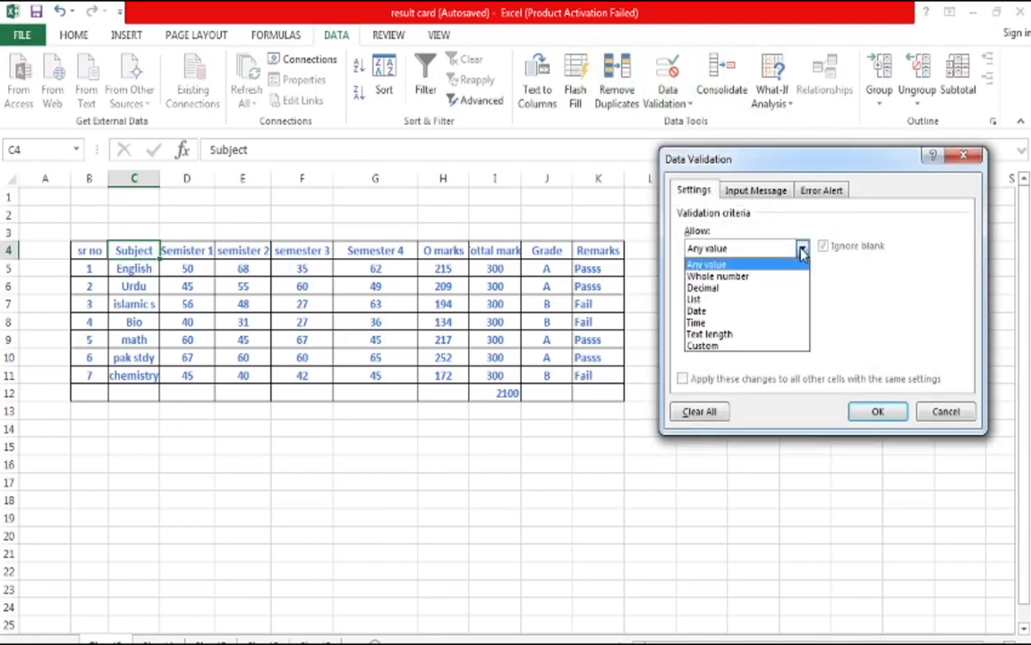
click(741, 300)
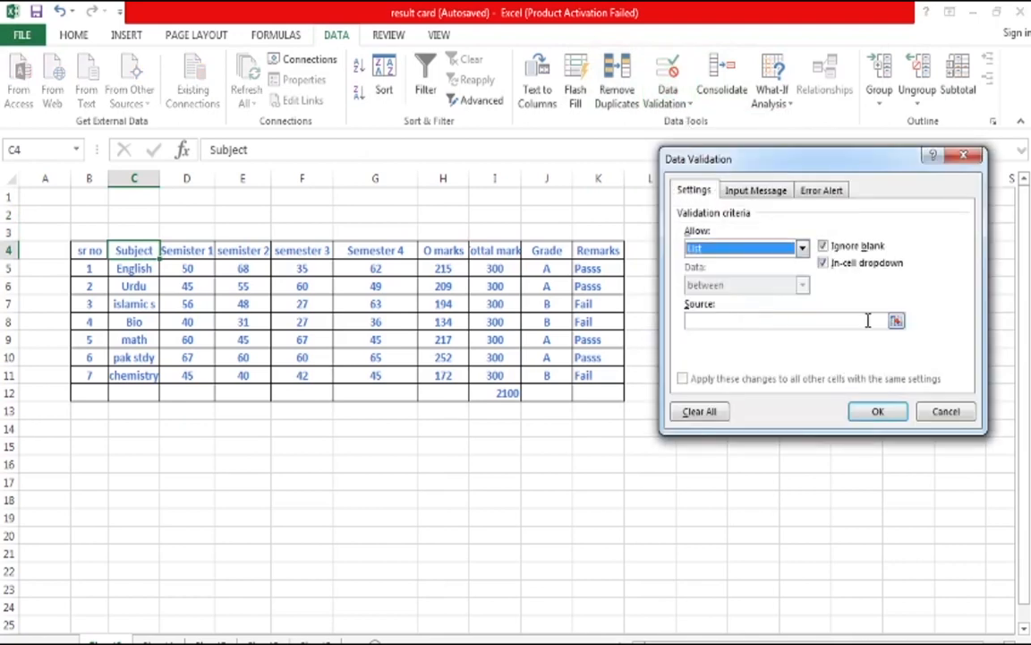
- Set C4's list source to the subject names in C5:C11, apply the rule and view the resulting drop-down
click(896, 321)
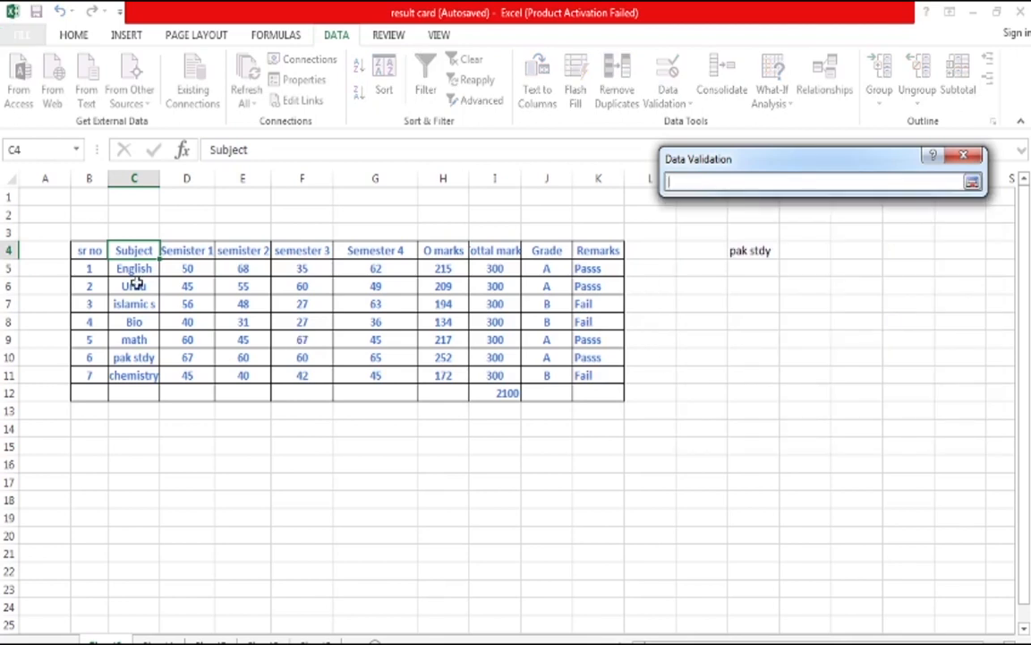
drag(131, 275, 127, 365)
click(972, 181)
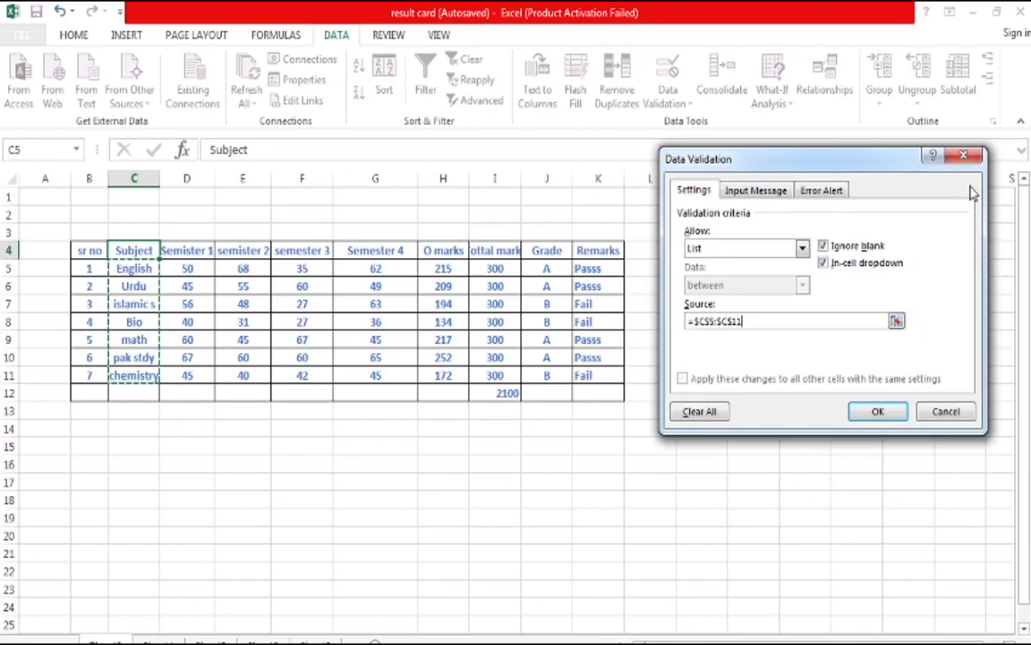
click(875, 410)
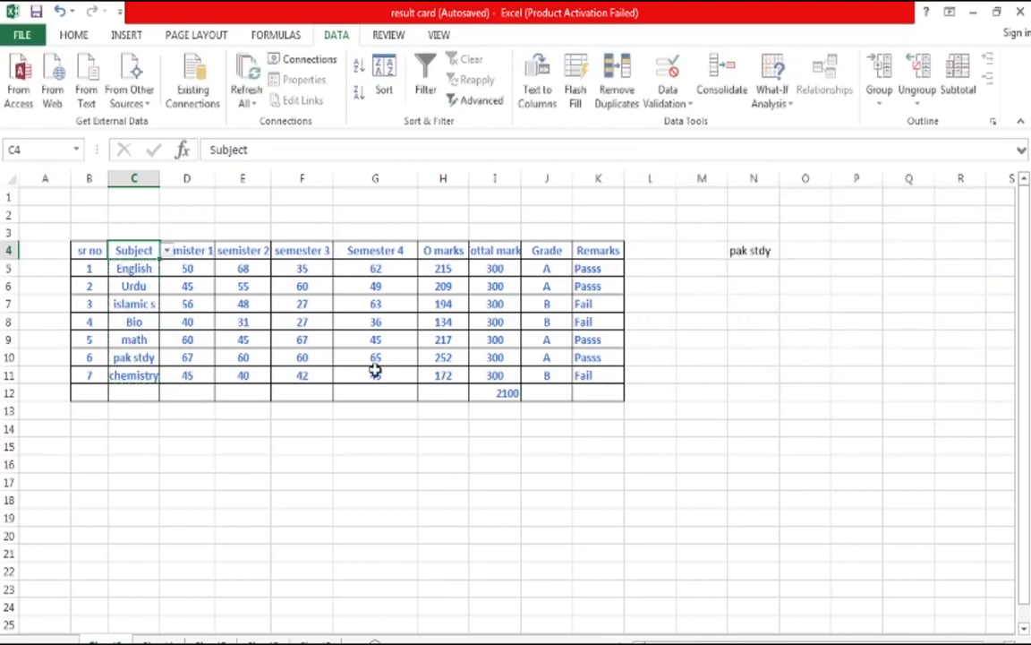
click(166, 252)
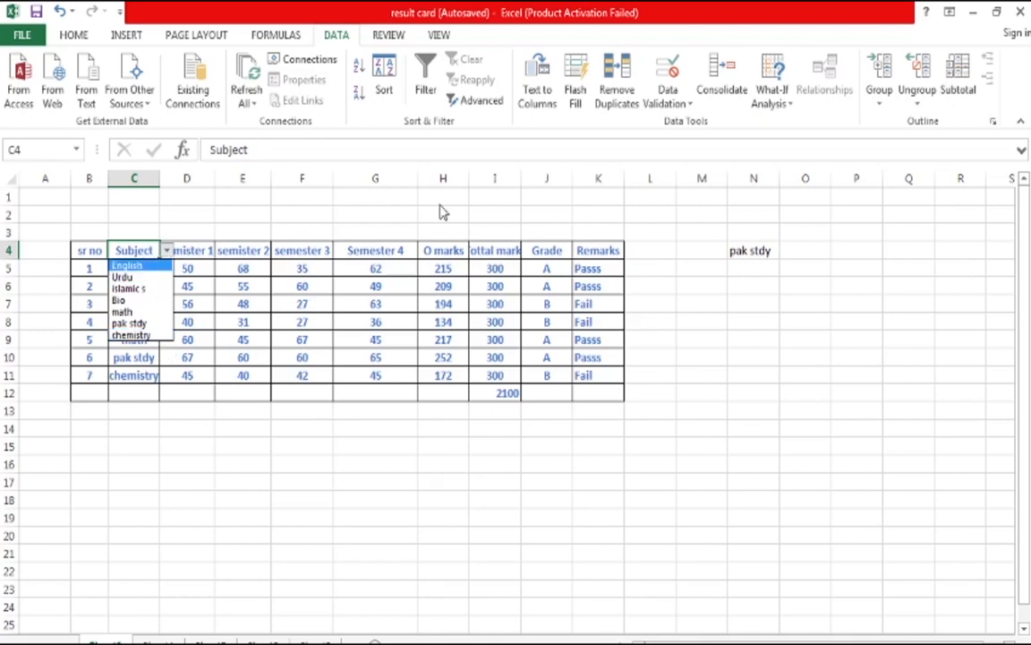
click(741, 239)
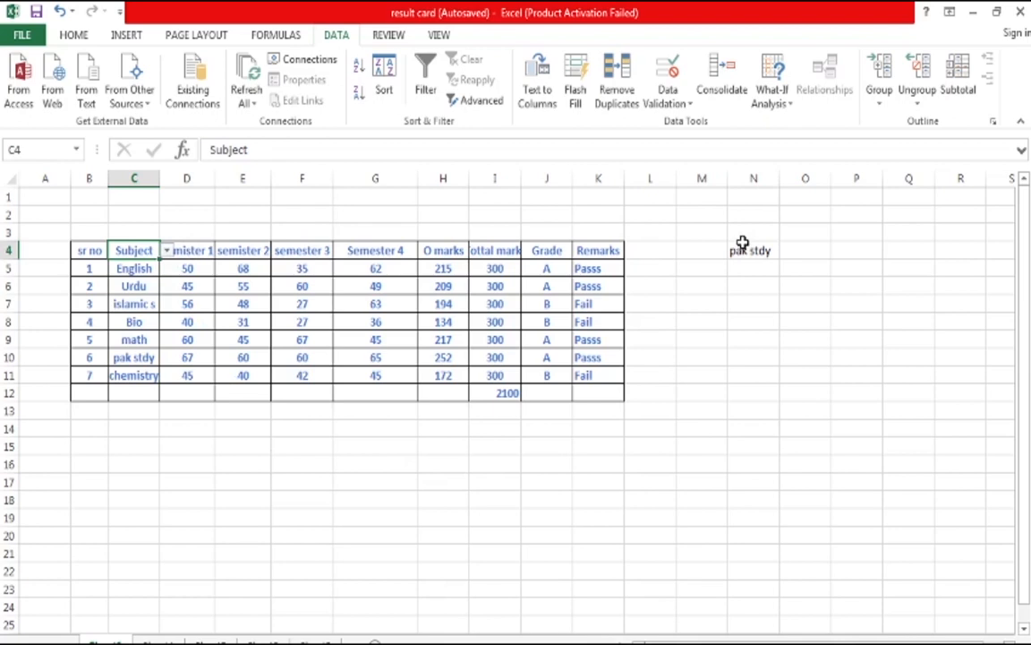
- Clear the contents of cell N4
click(739, 249)
key(BackSpace)
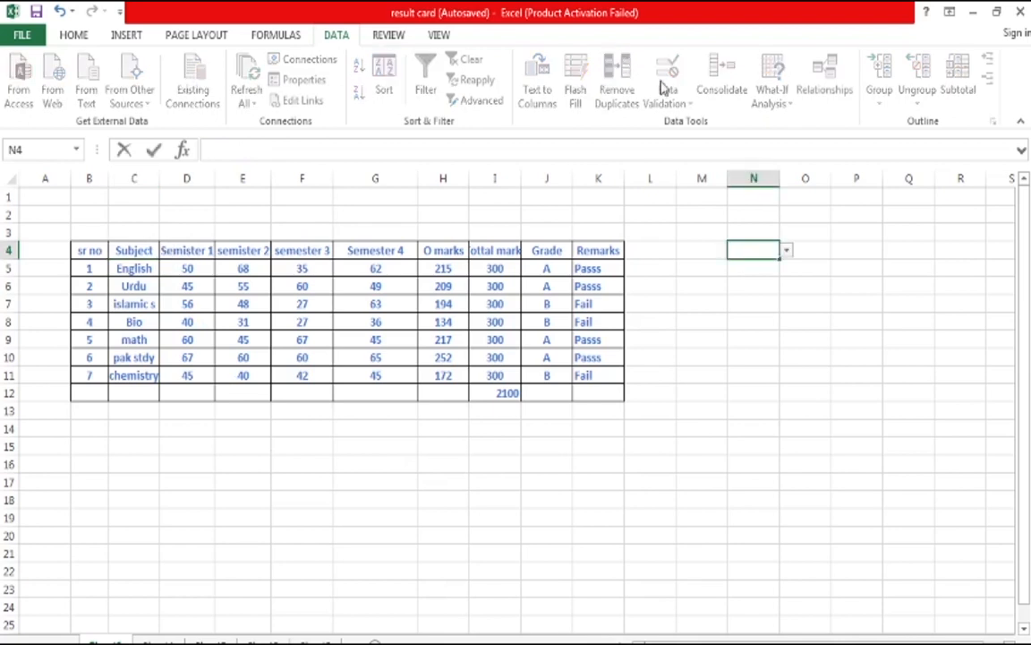
click(681, 375)
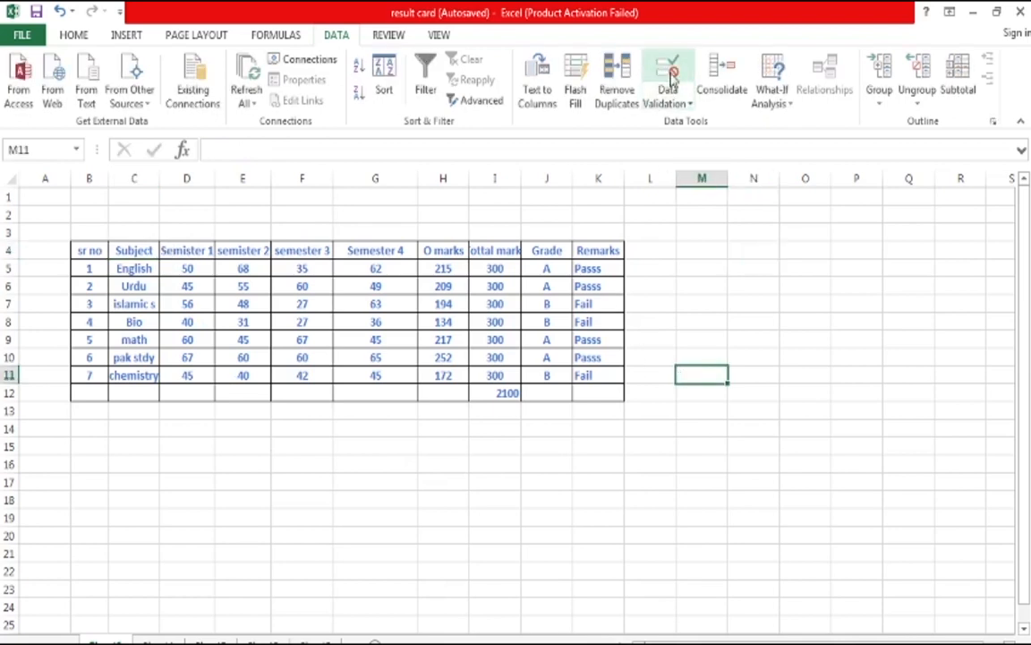
click(667, 102)
click(673, 122)
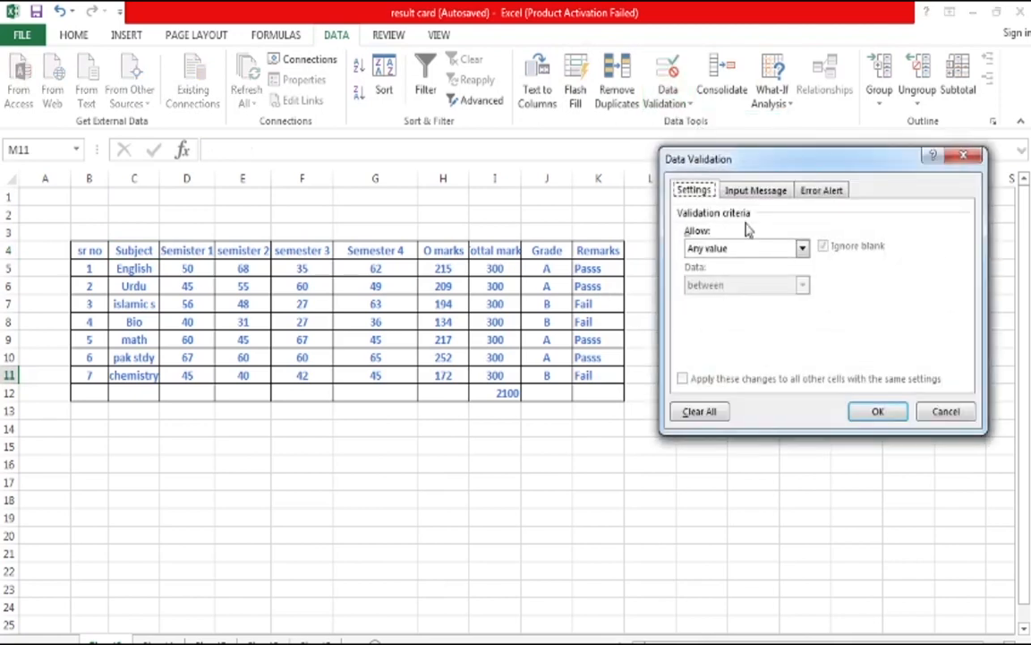
click(802, 249)
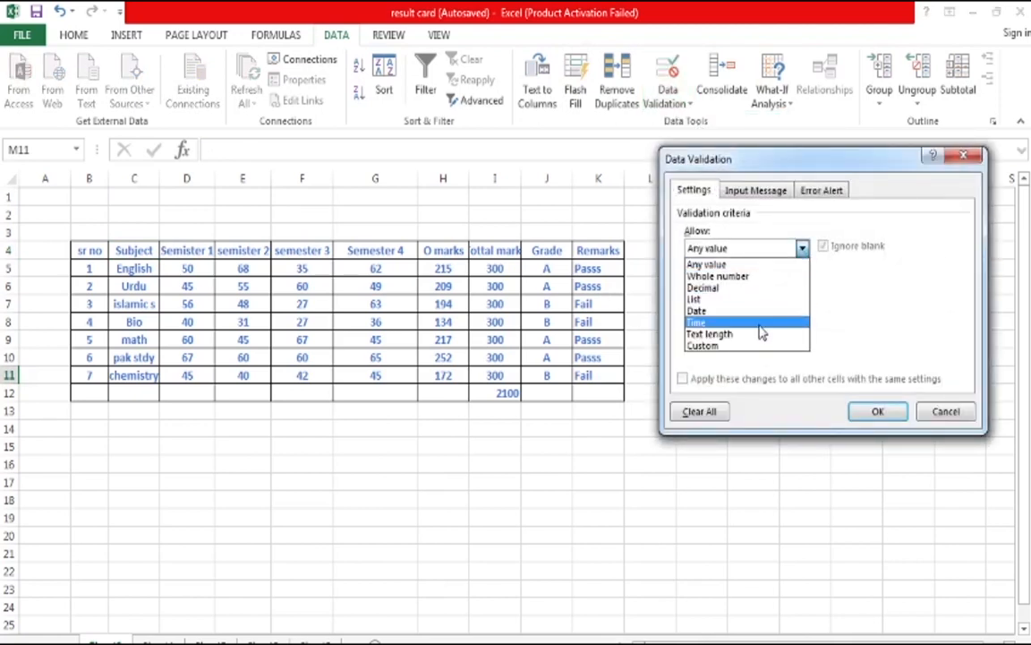
click(941, 409)
click(944, 411)
- Try to enter the formula =TODAY() in the list-validated cell N4
click(733, 249)
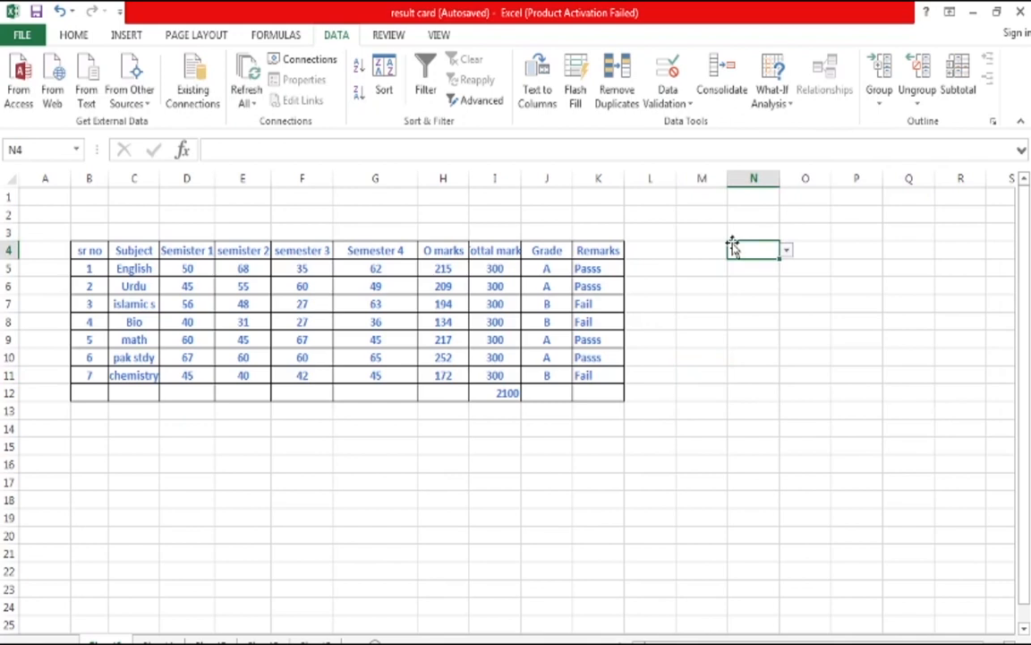
text(=)
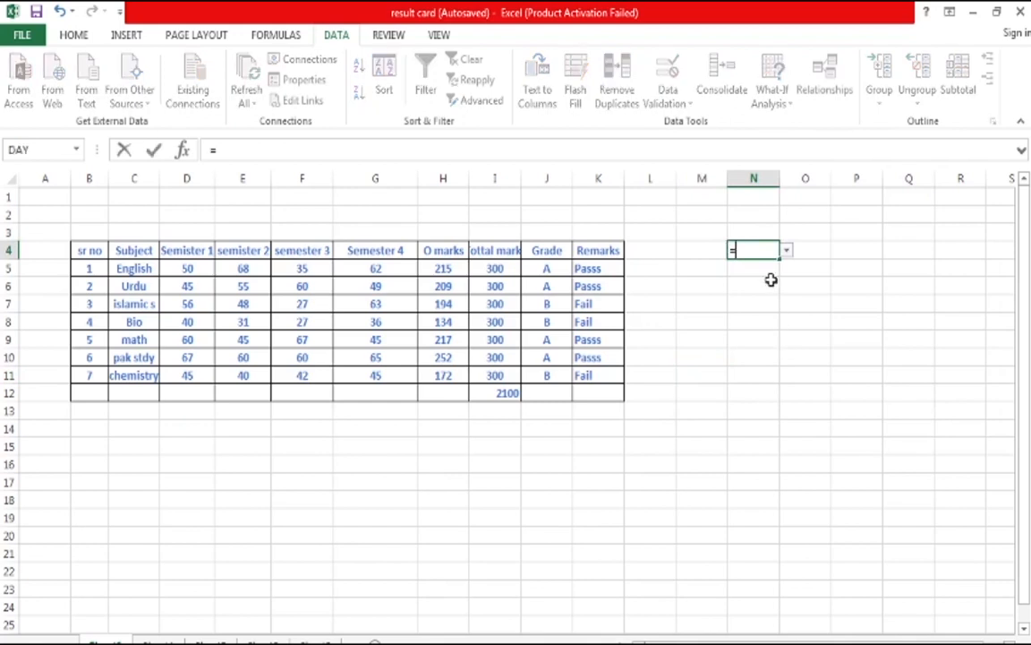
text(TODAY)
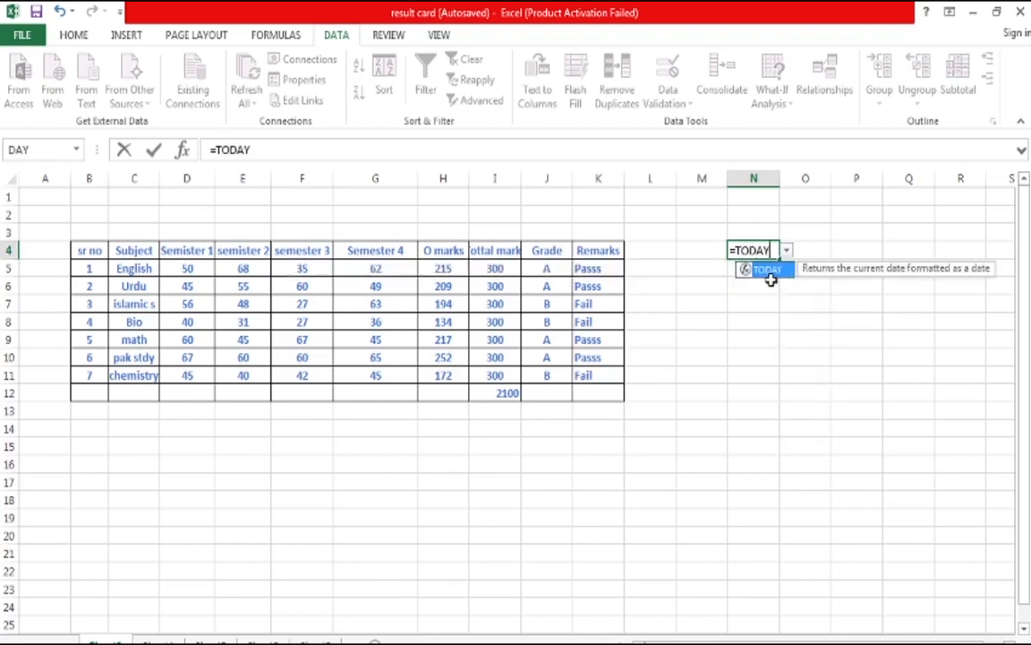
text(()
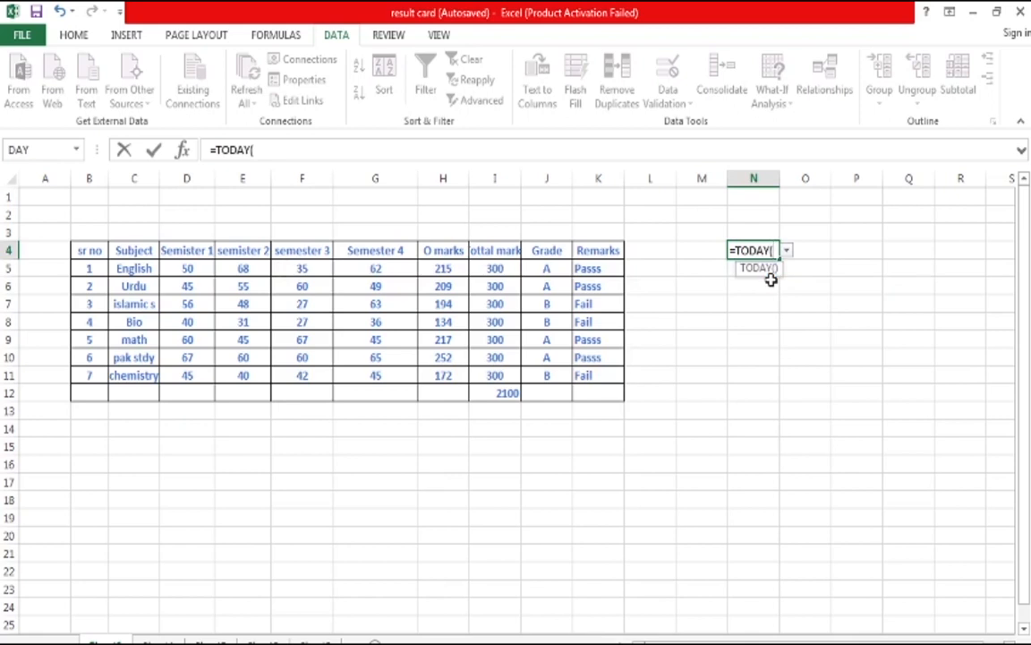
text())
key(Return)
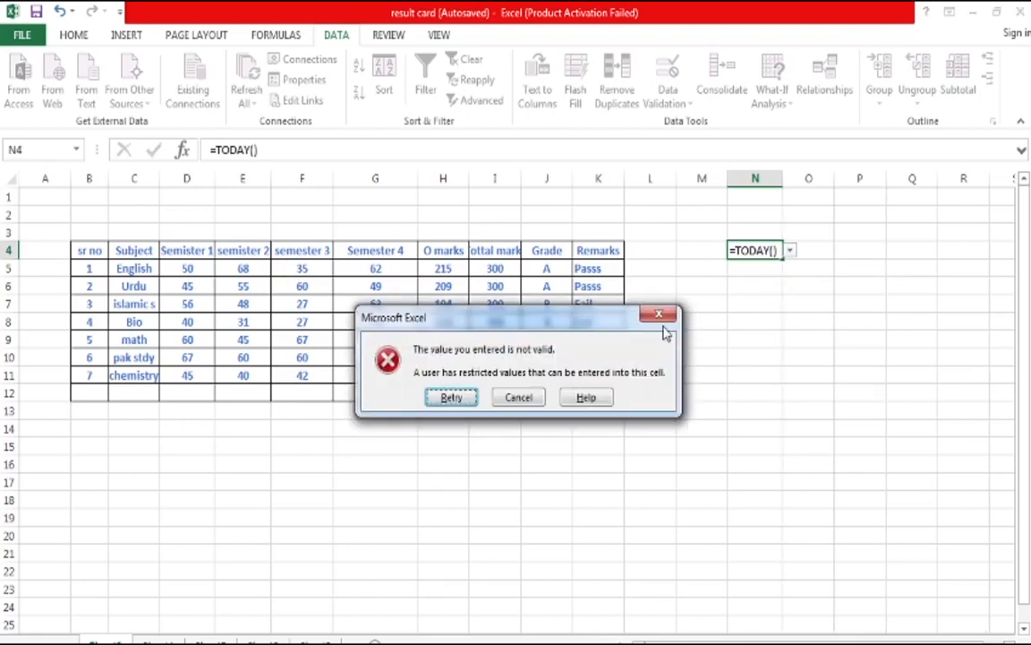
click(658, 317)
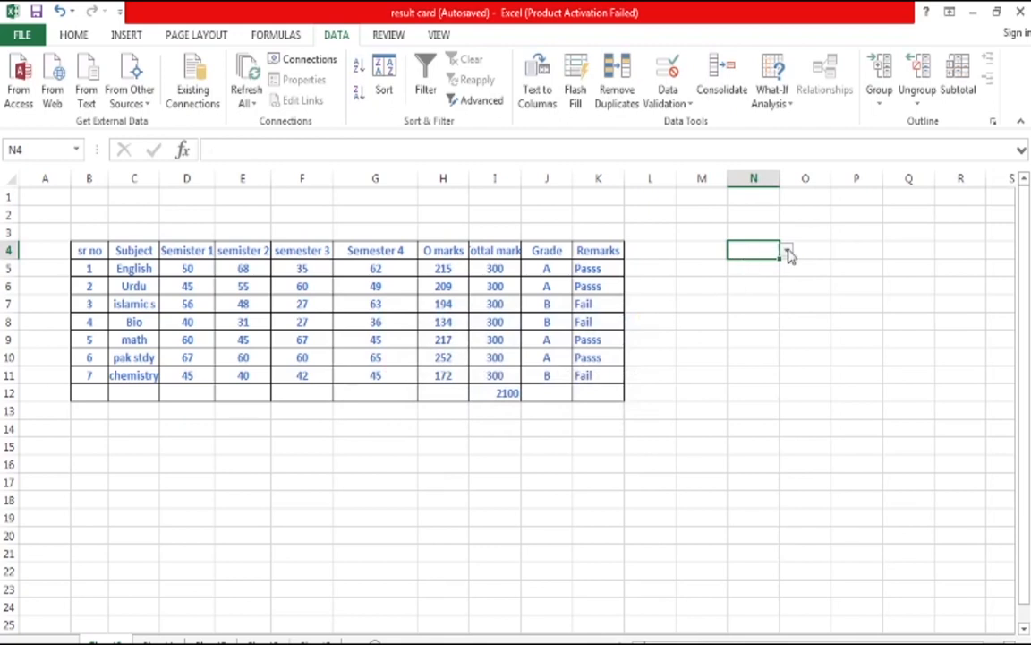
- Enter the formula =TODAY() in cell N7
click(742, 301)
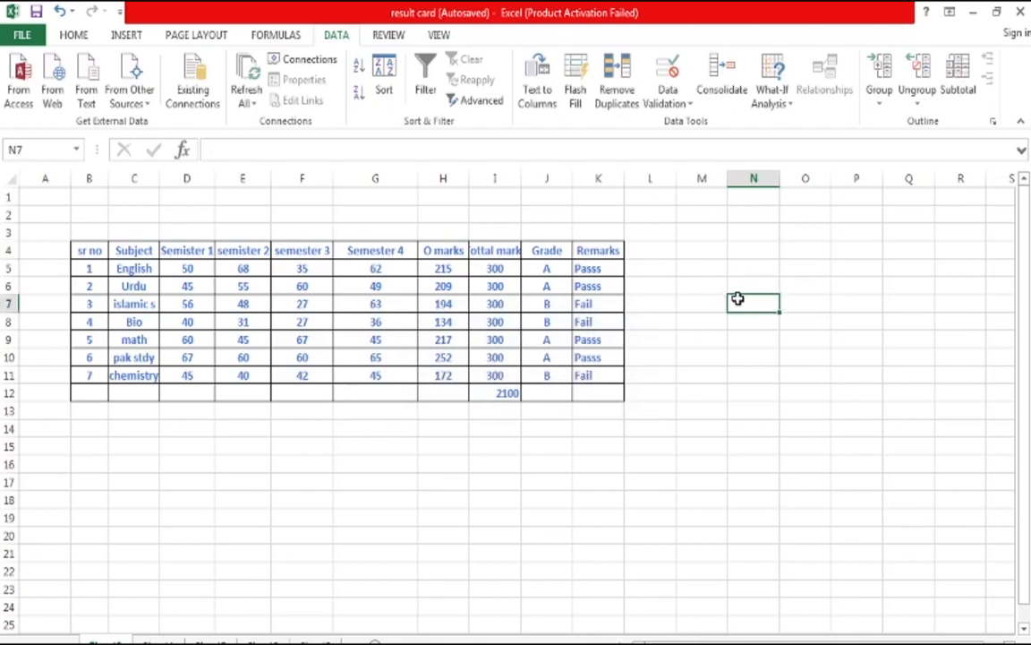
text(=()
key(BackSpace)
text(TODAY)
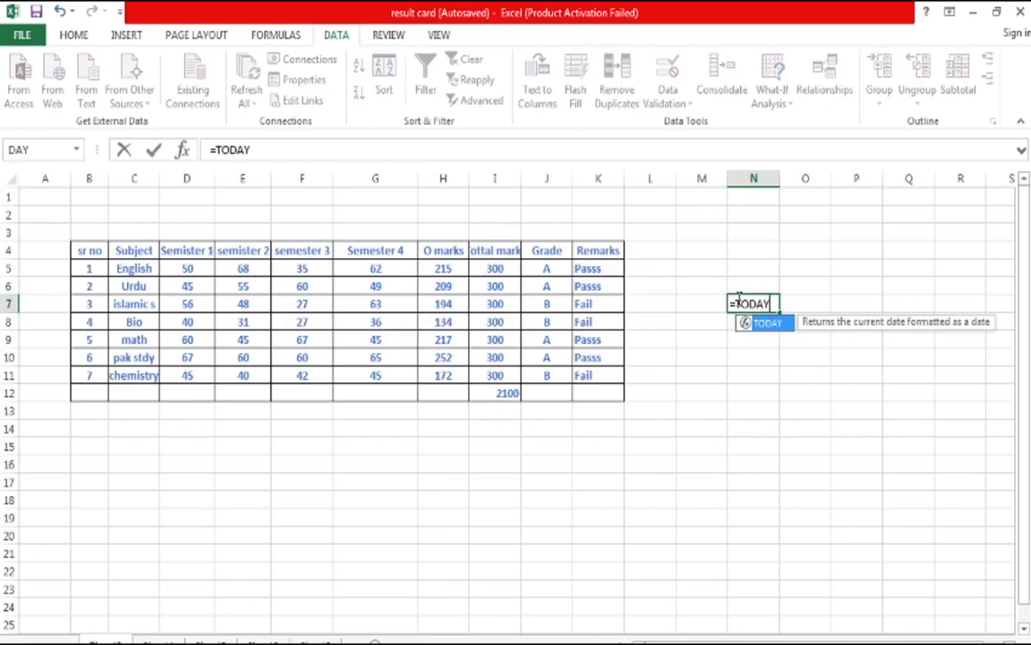
key(Return)
click(755, 303)
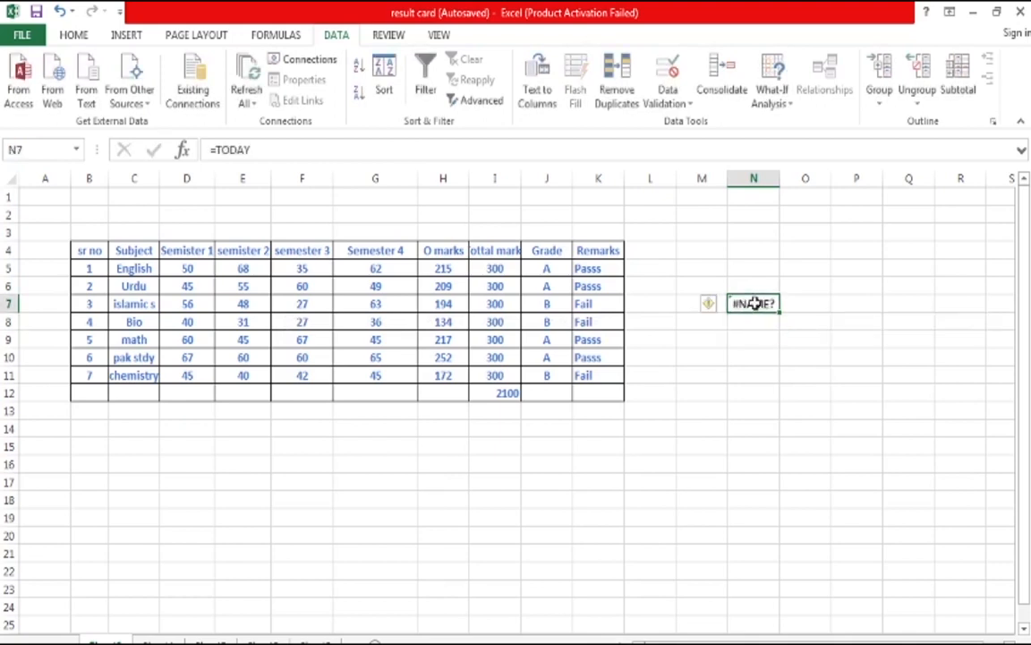
double_click(755, 304)
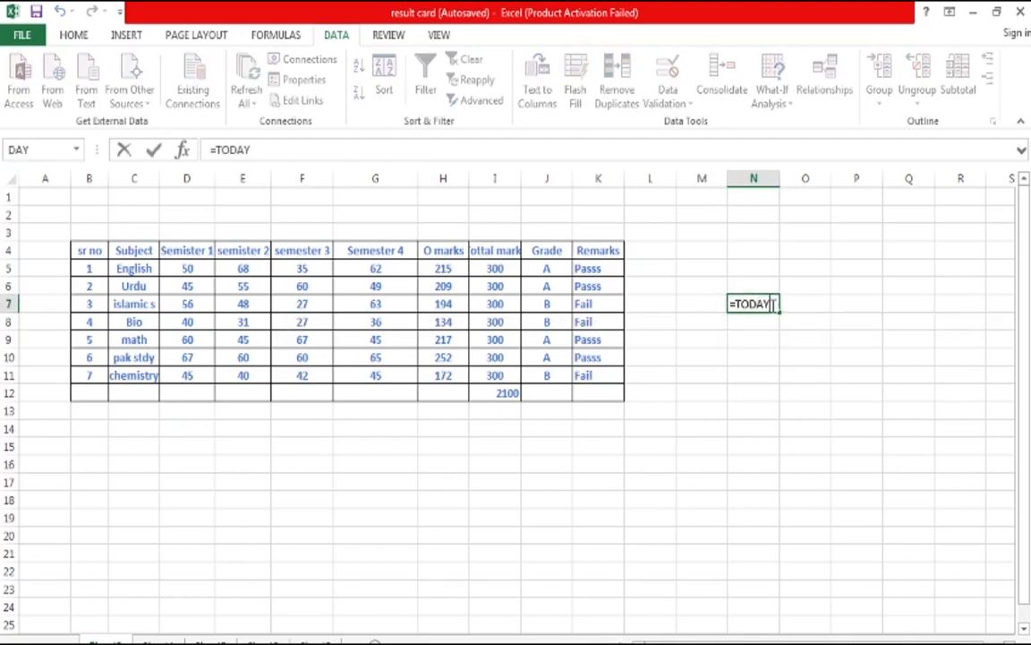
text(()
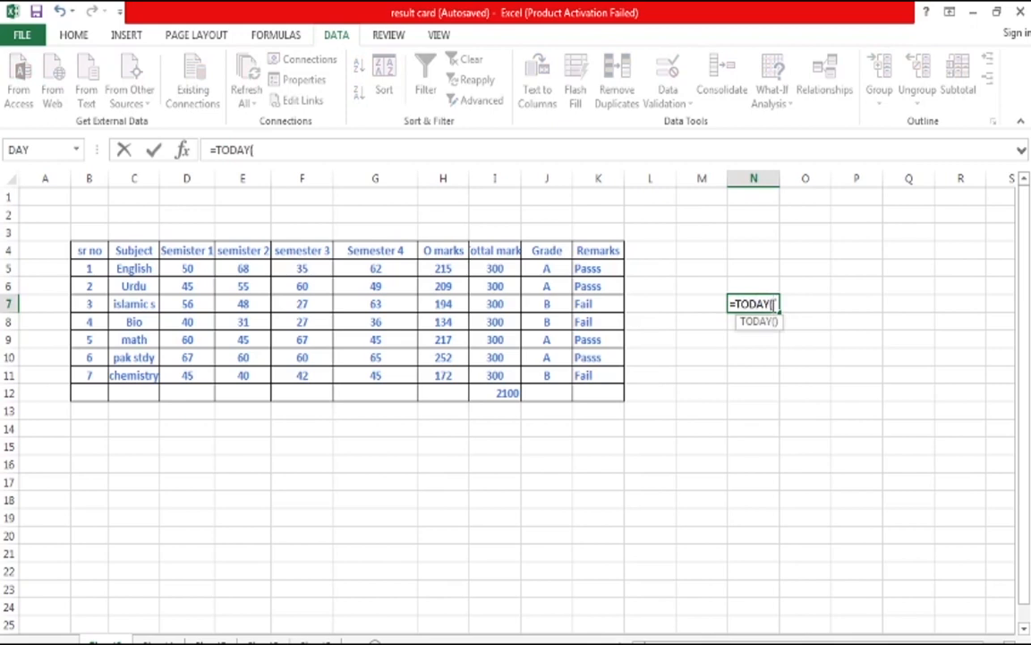
text())
key(Return)
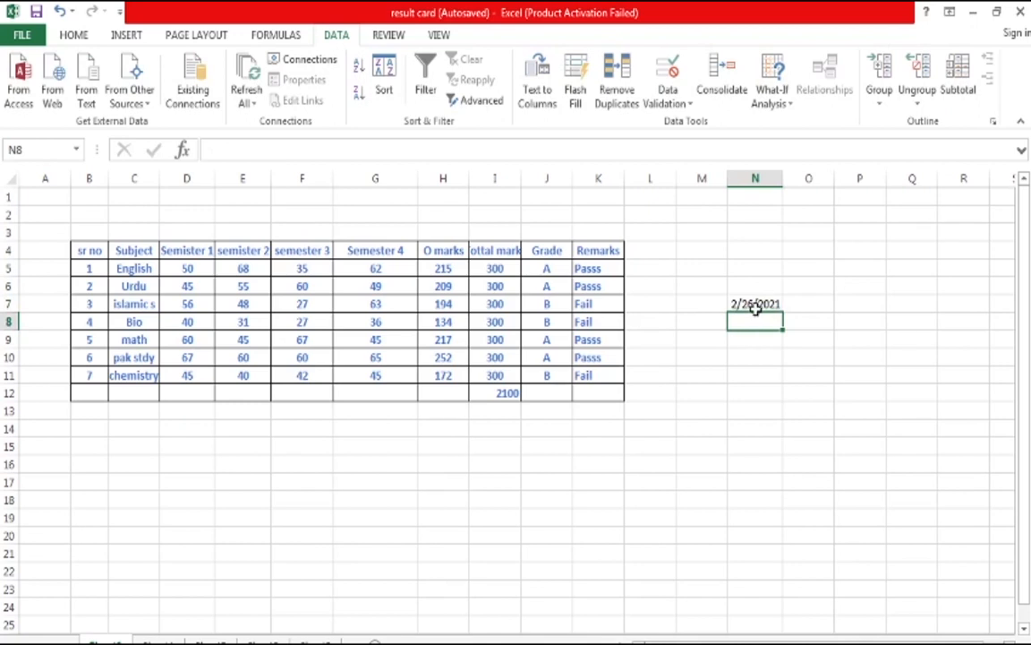
- Start a data validation rule on cell N7 that allows a date, moving the dialog clear of the cell
click(755, 305)
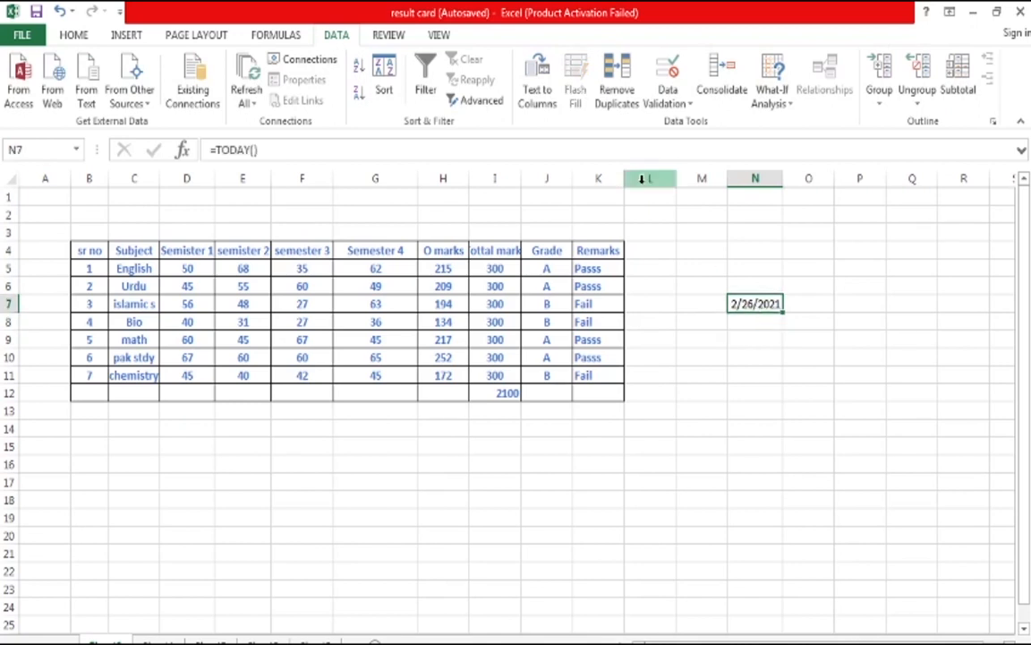
click(672, 97)
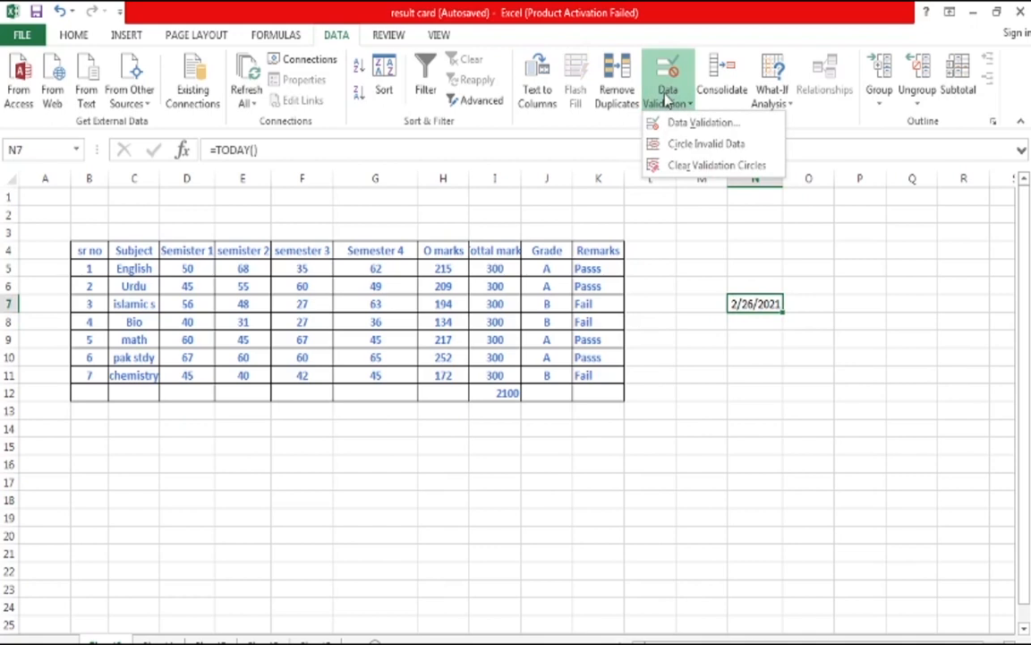
click(681, 124)
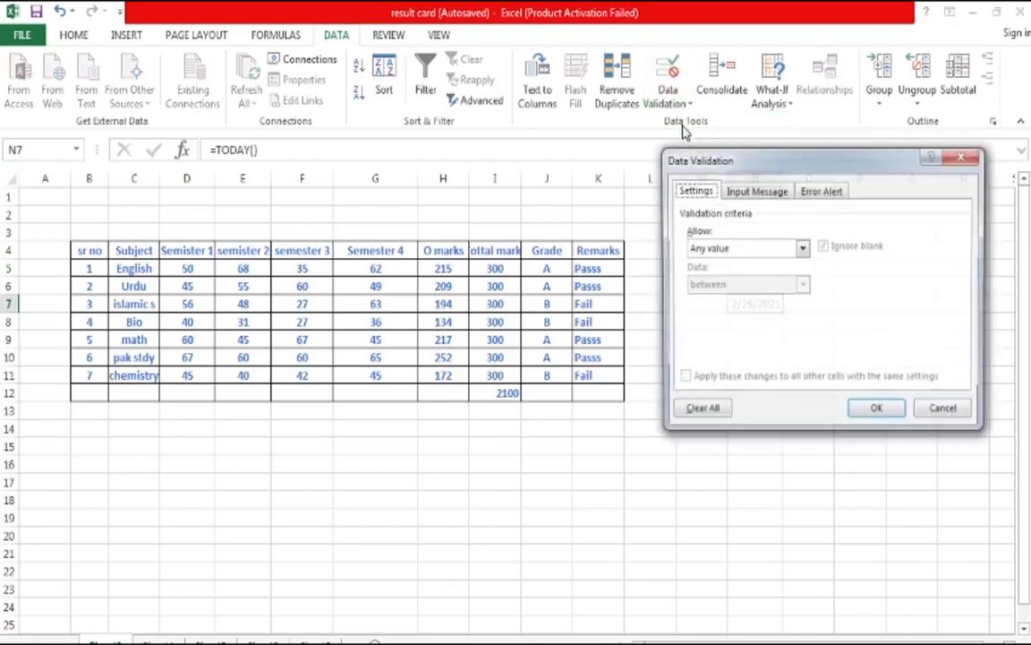
click(801, 250)
click(761, 311)
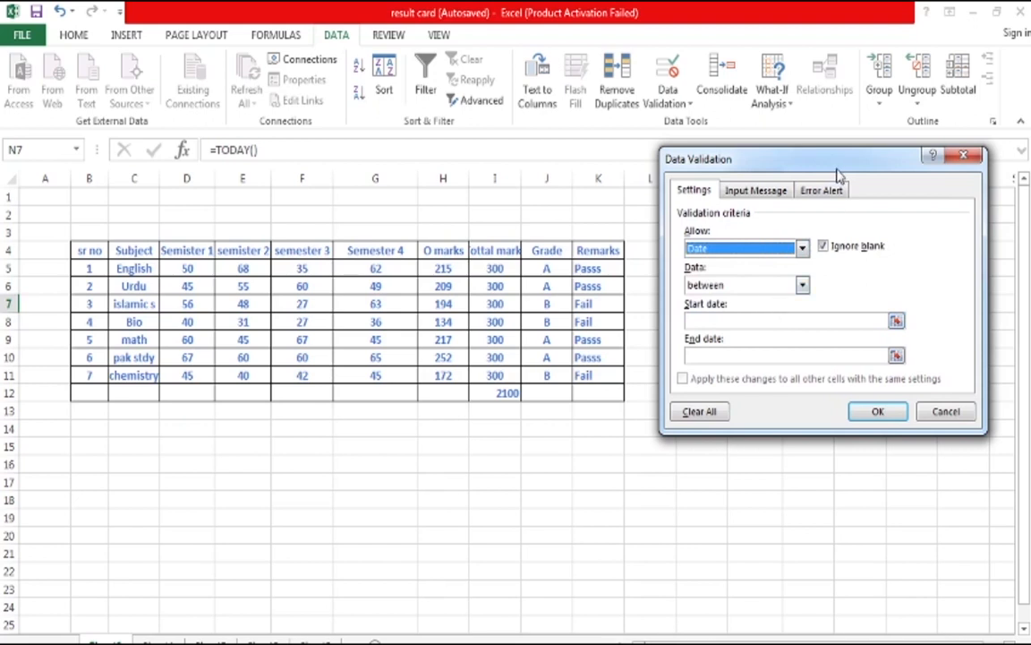
drag(839, 174, 417, 178)
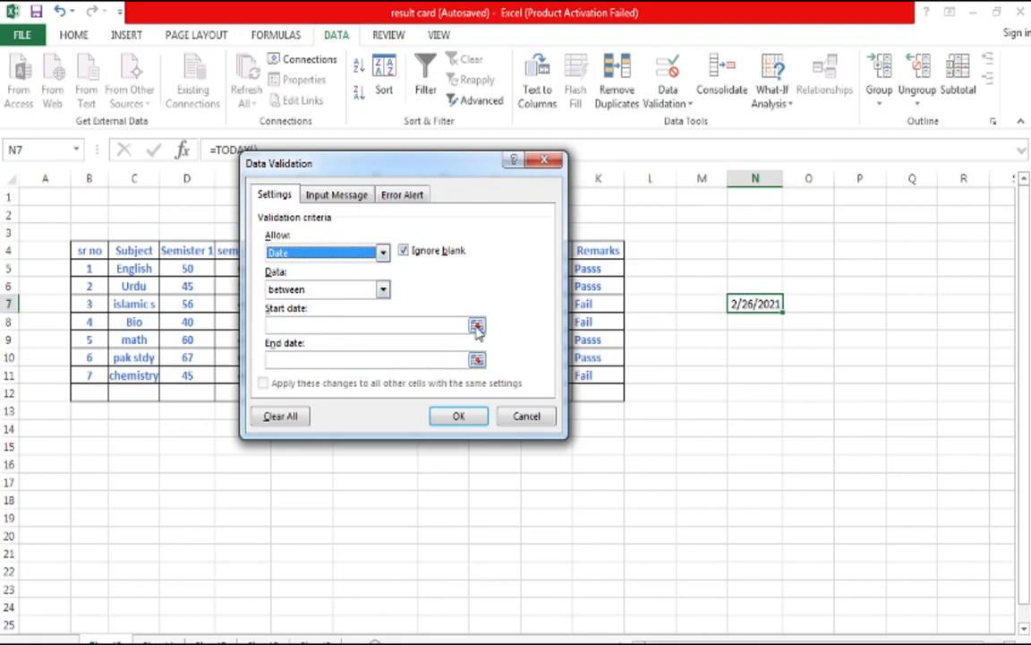
- Limit N7's dates to between 3/26/2021 and 3/29/2021 and apply the rule
click(476, 326)
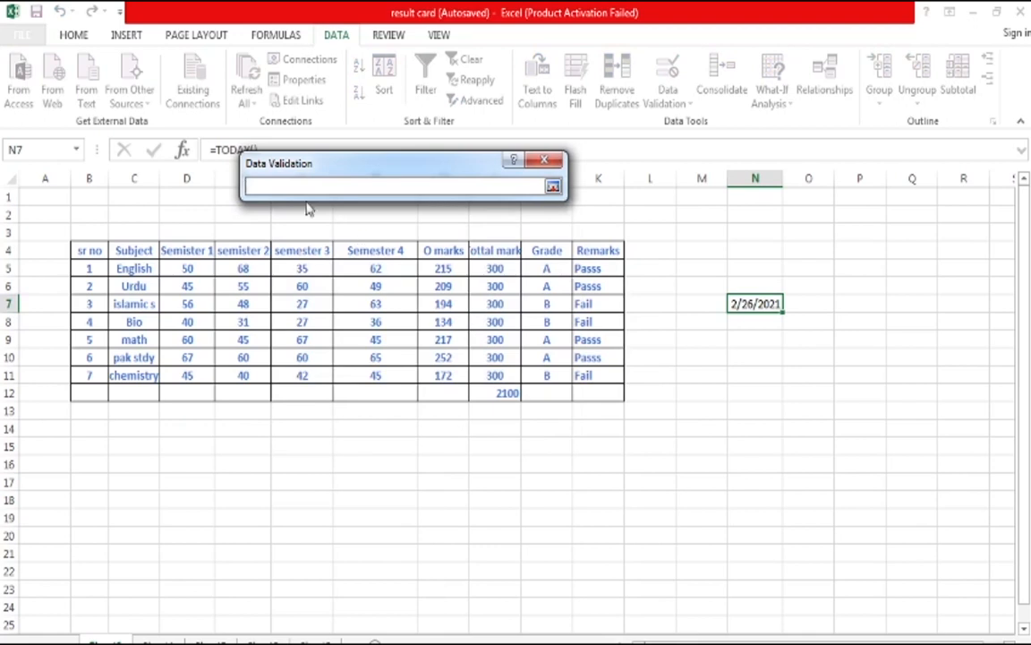
text(3/26/2020)
key(BackSpace)
text(1)
click(553, 187)
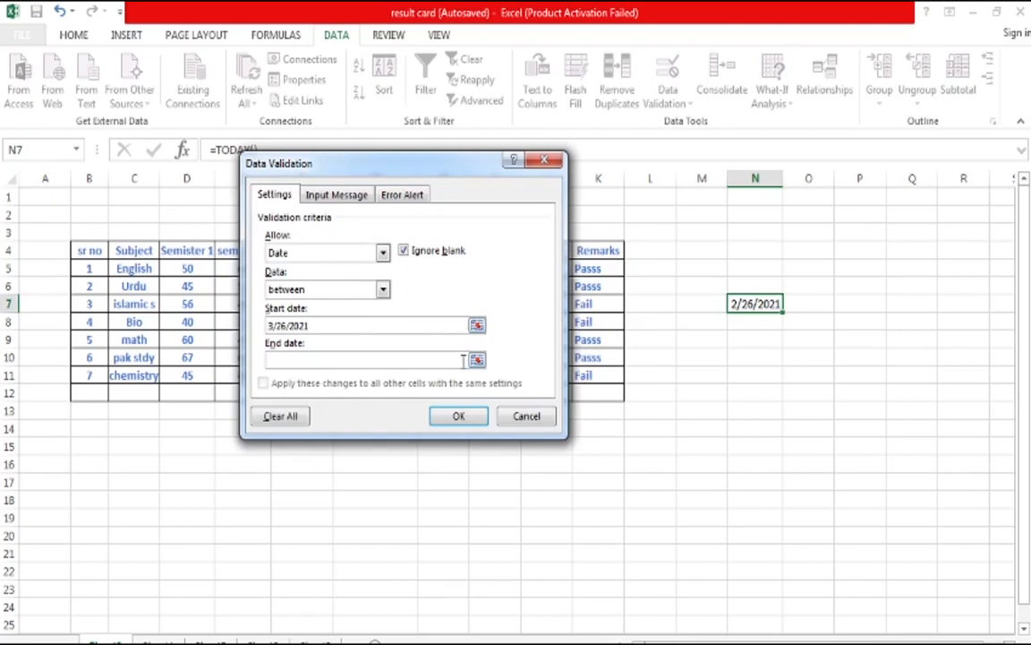
click(387, 362)
text(3/29/2021)
click(458, 418)
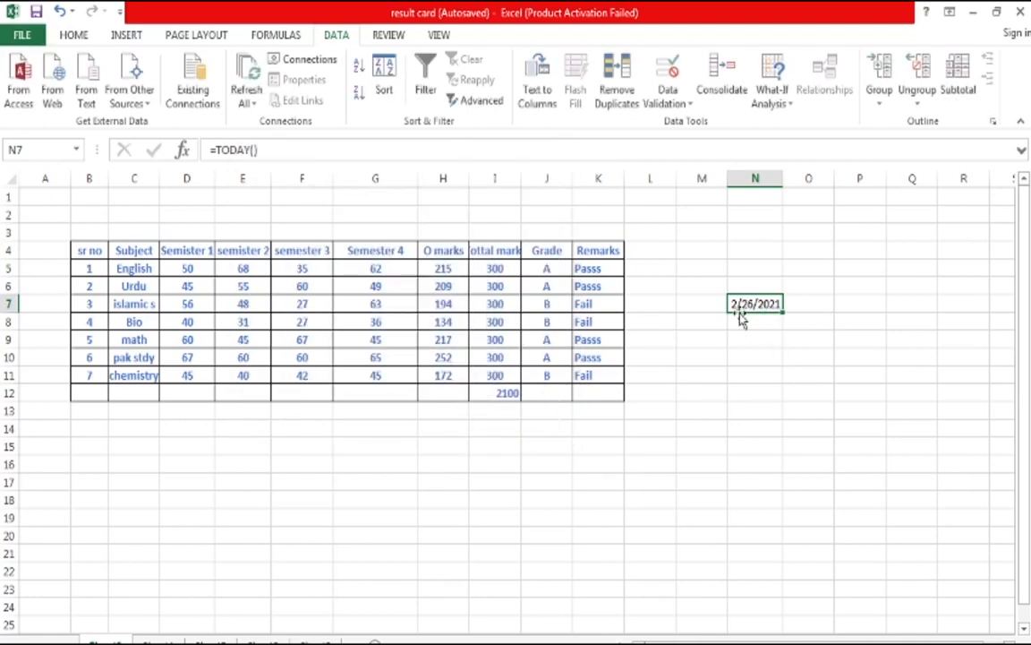
- Try to enter the date 3/30/2021 in cell N7 to test its date limits, and dismiss the alert
text(3)
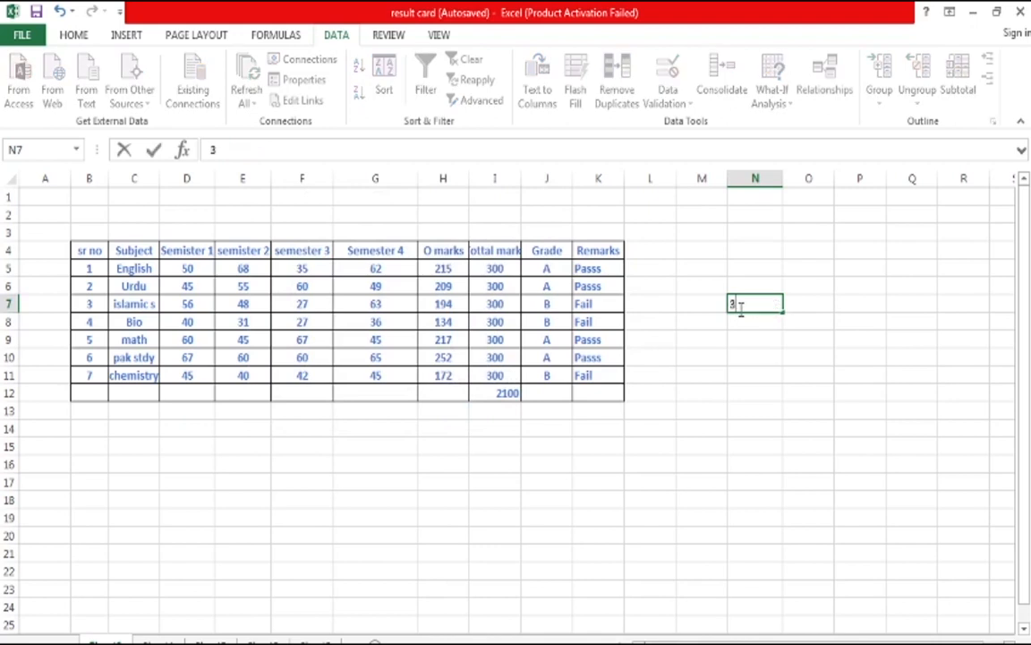
text(/30/2021)
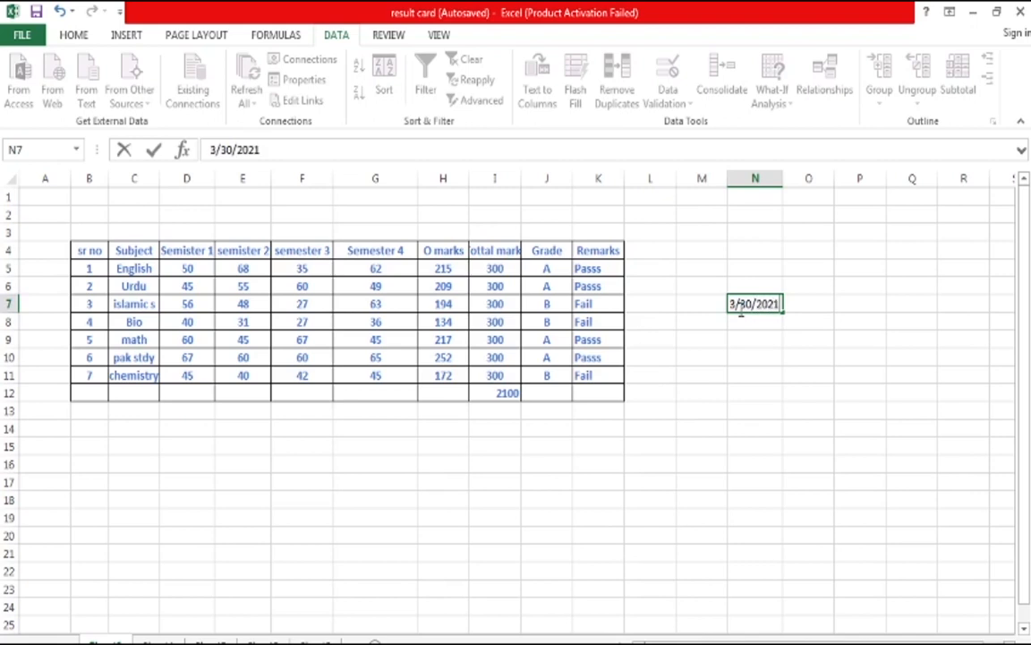
key(Return)
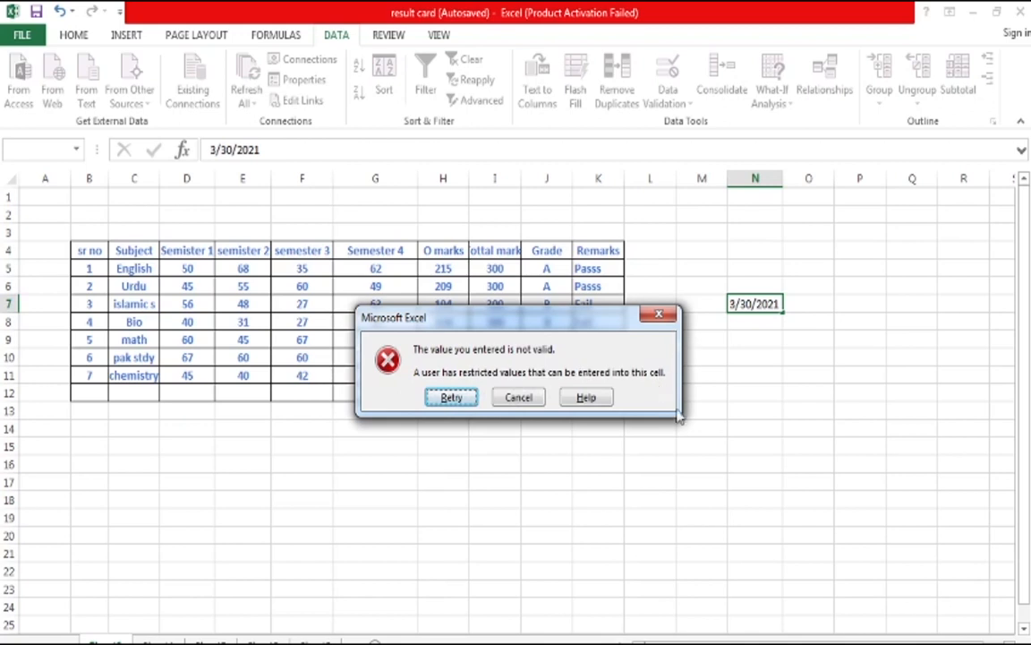
click(659, 315)
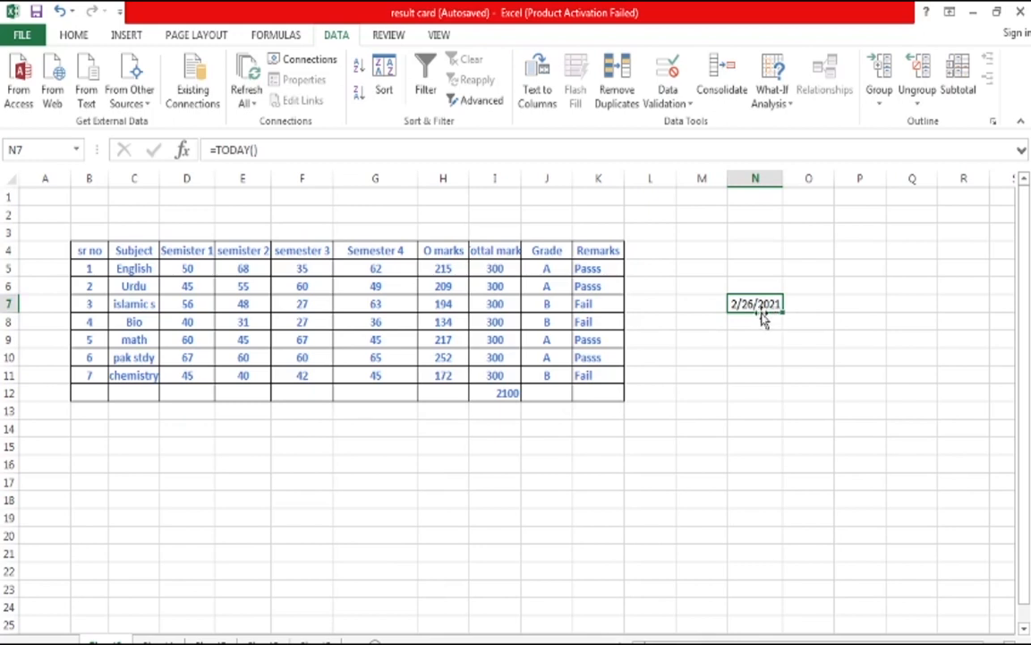
click(688, 104)
click(694, 123)
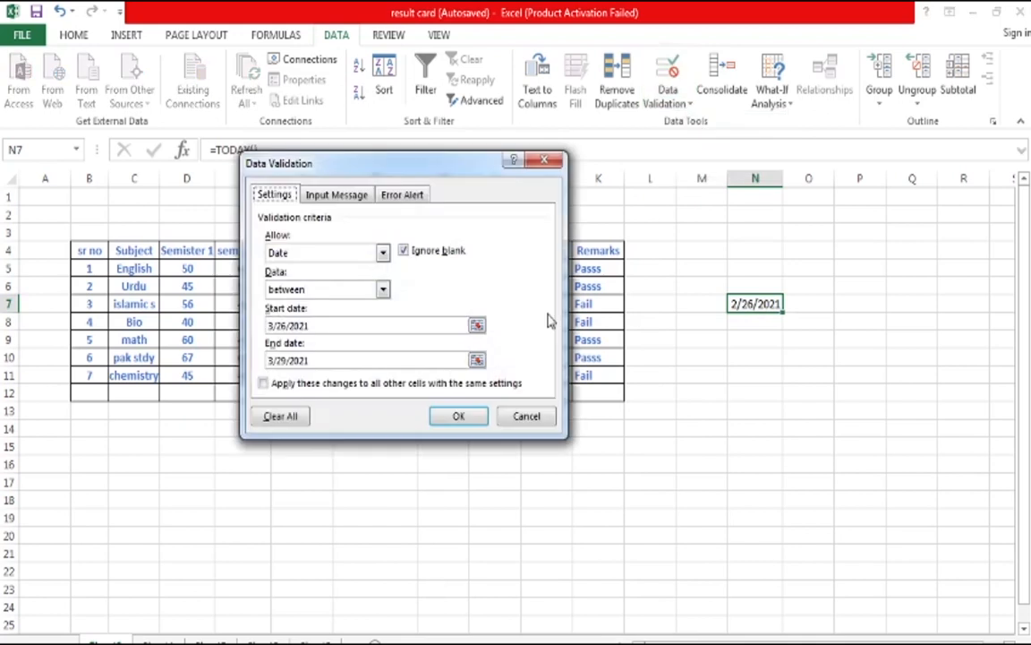
click(383, 253)
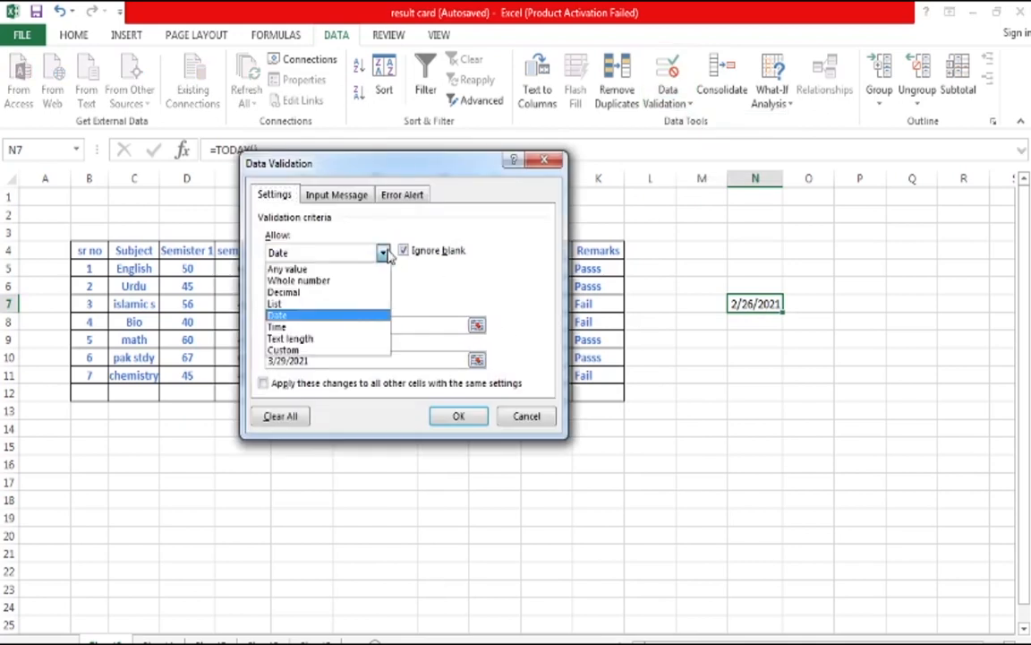
click(348, 327)
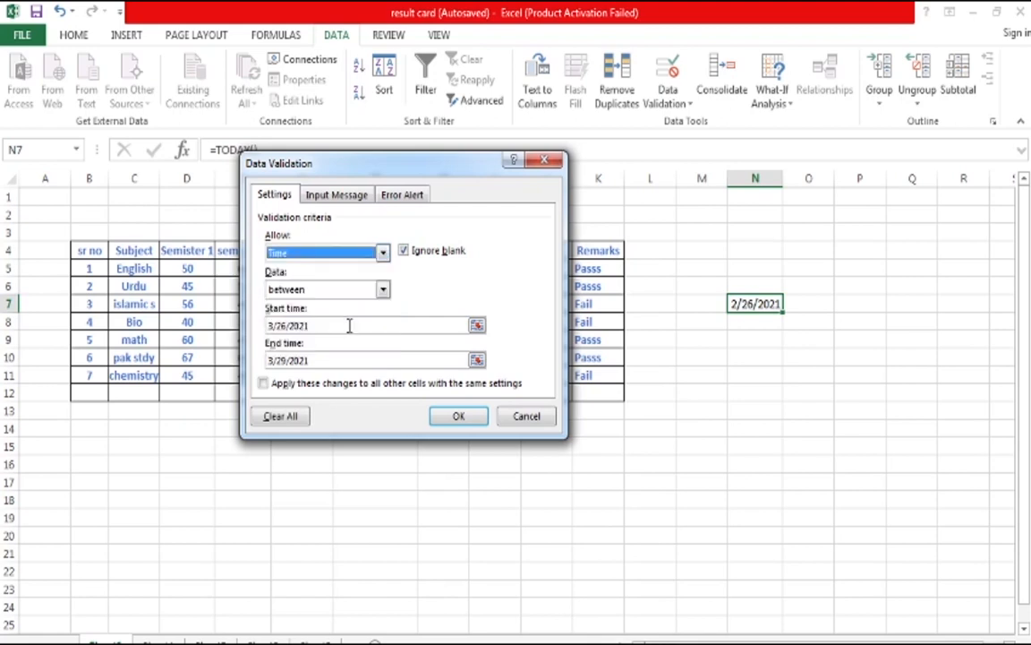
click(545, 159)
- Enter the formula =NOW() in cell N8, below the date
click(744, 323)
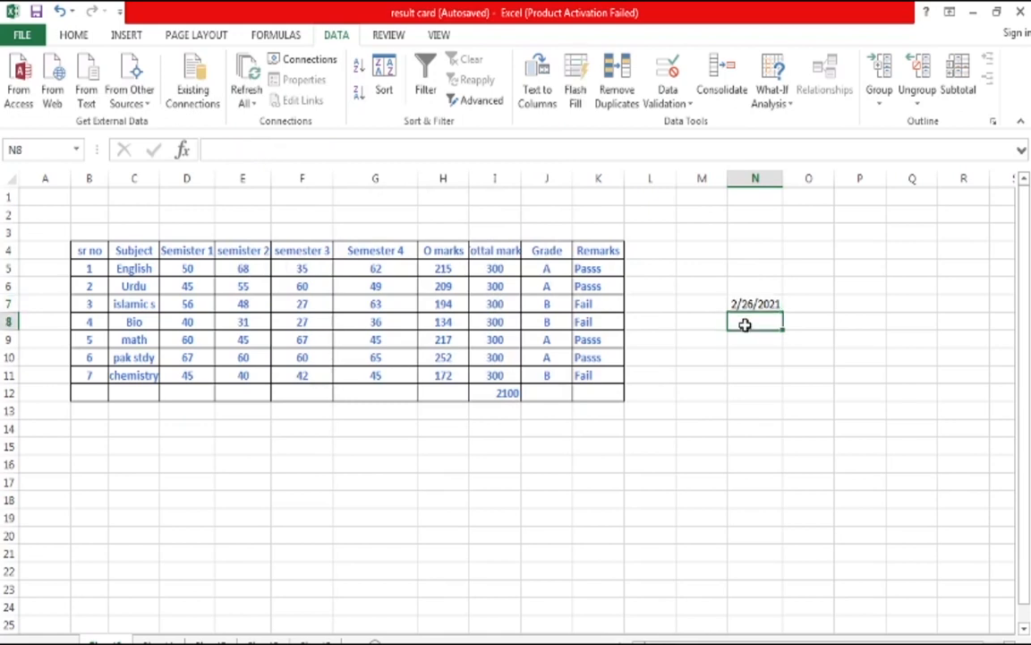
text(=)
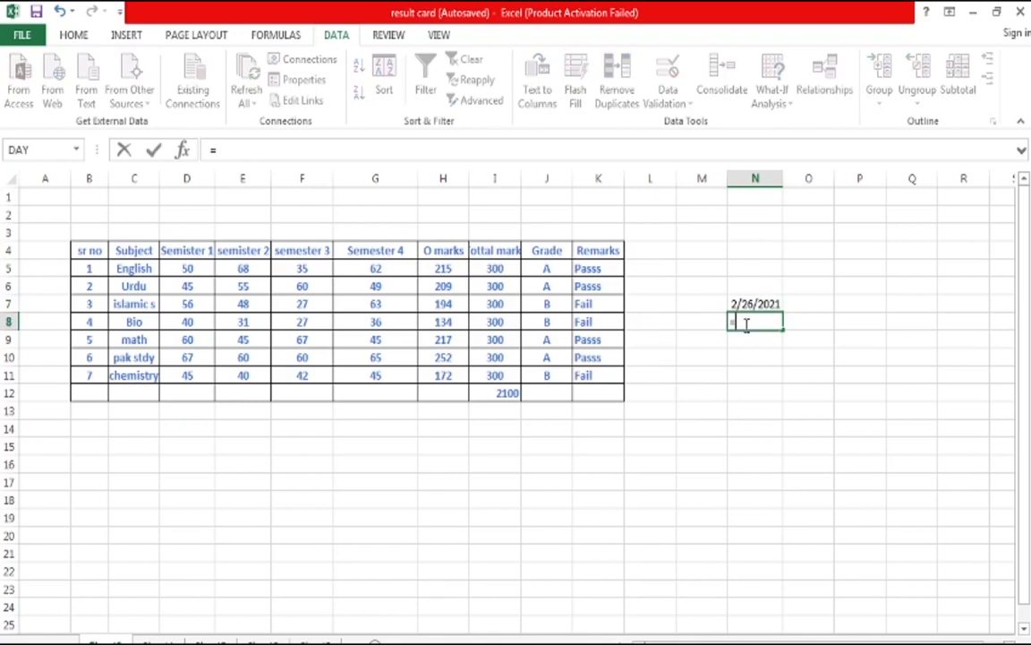
text(NOW)
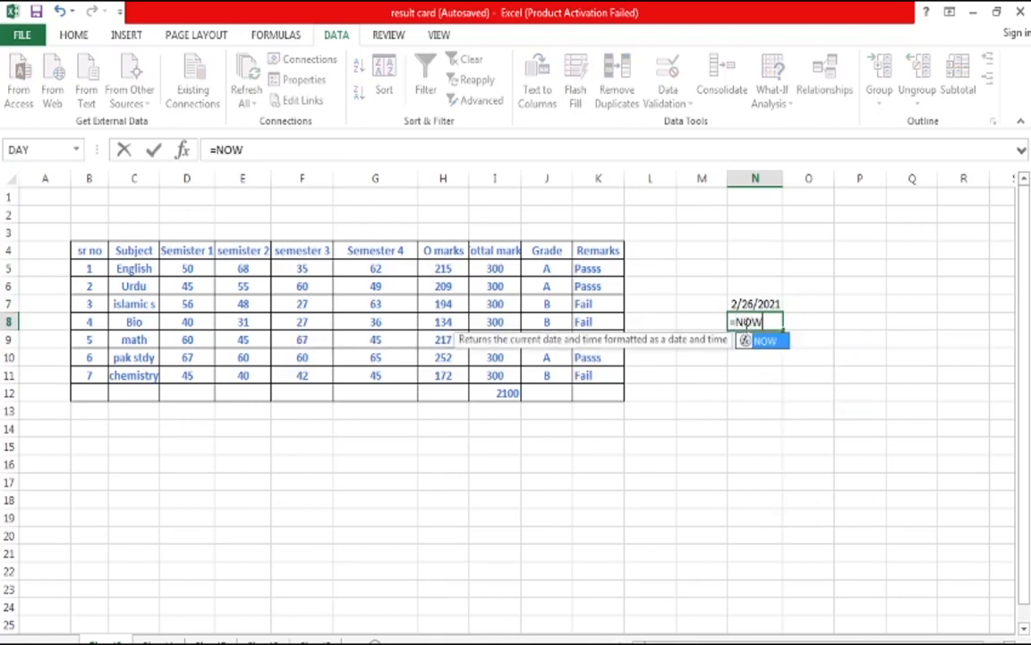
text(())
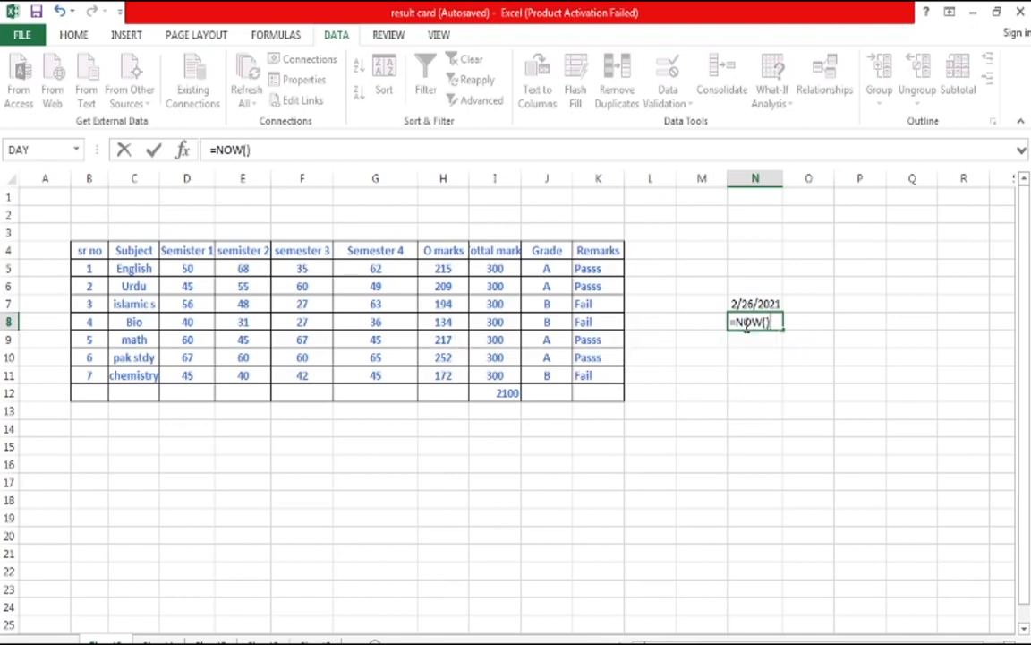
key(Return)
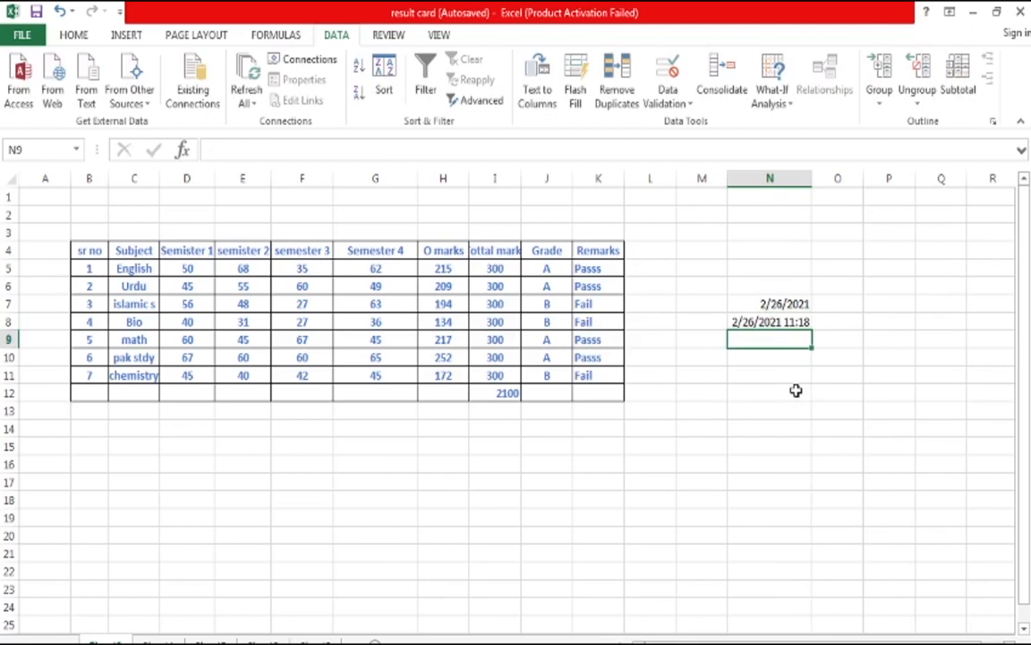
- Try to replace the formula in cell N8 with =TIME() without any arguments
click(776, 326)
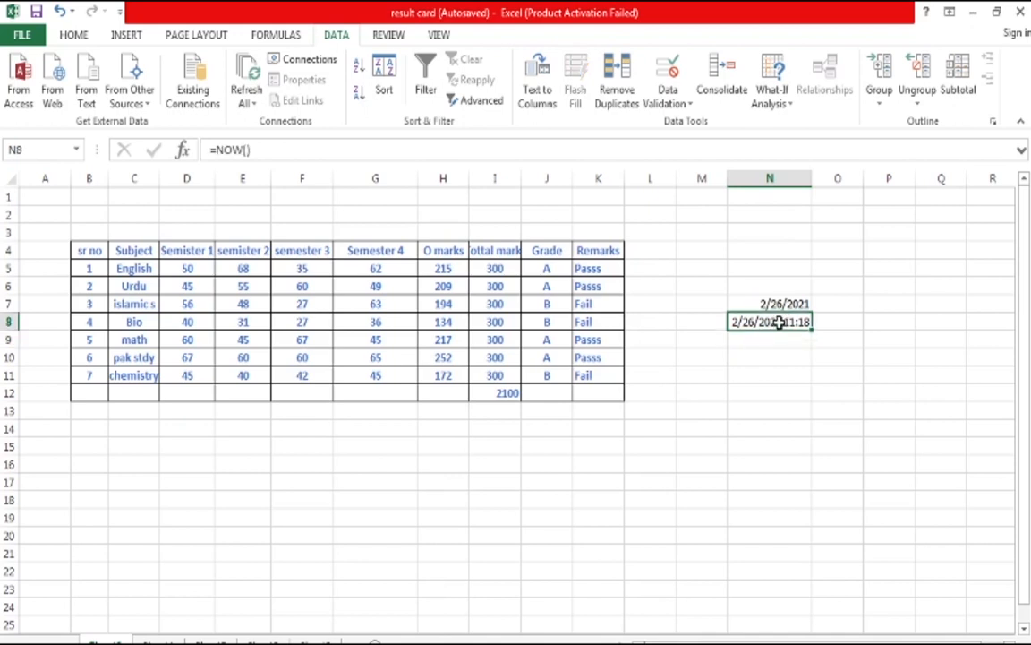
double_click(782, 322)
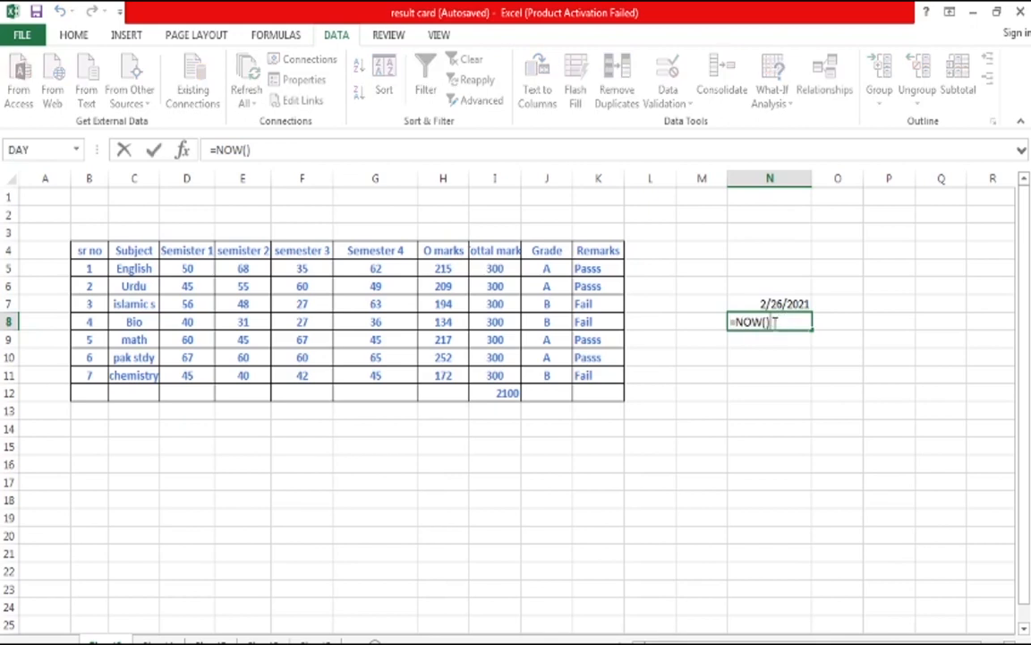
key(BackSpace)
key(BackSpace)
key(BackSpace)
key(BackSpace)
key(BackSpace)
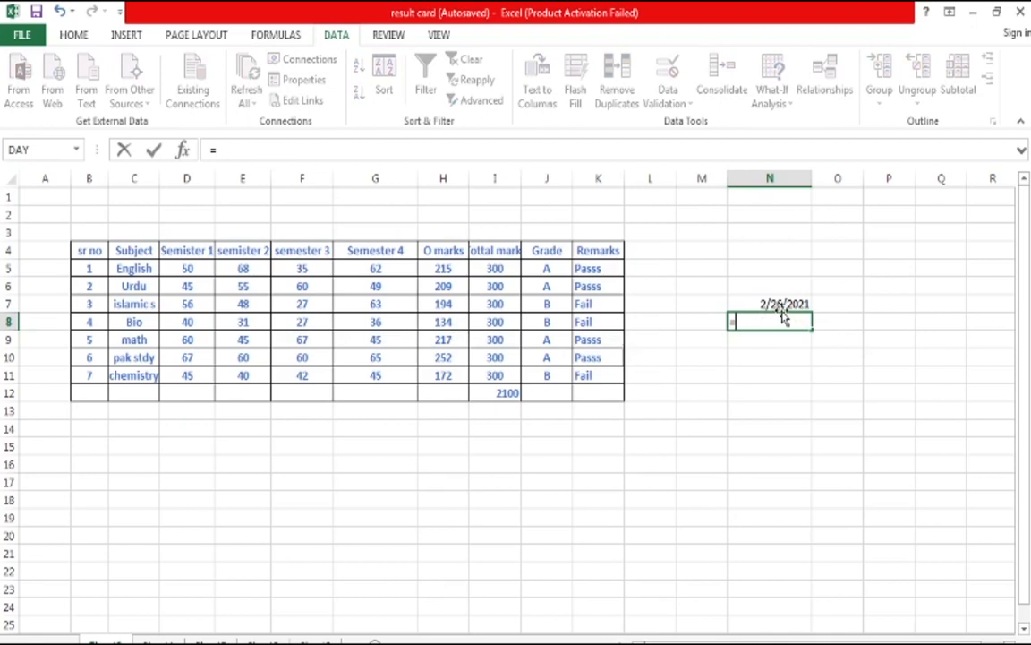
text(TIME)
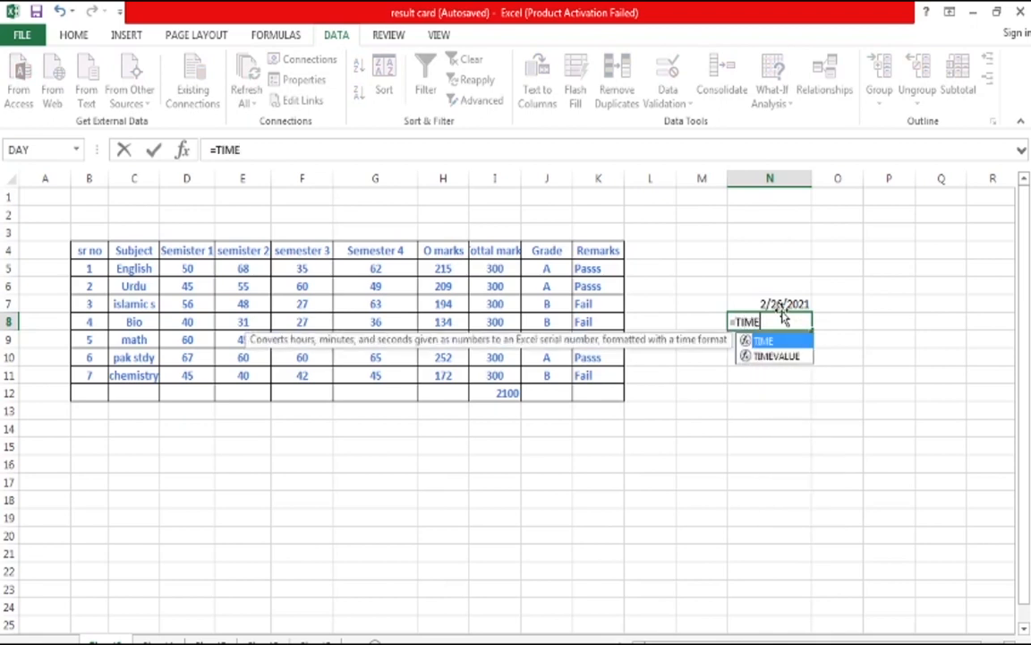
text(())
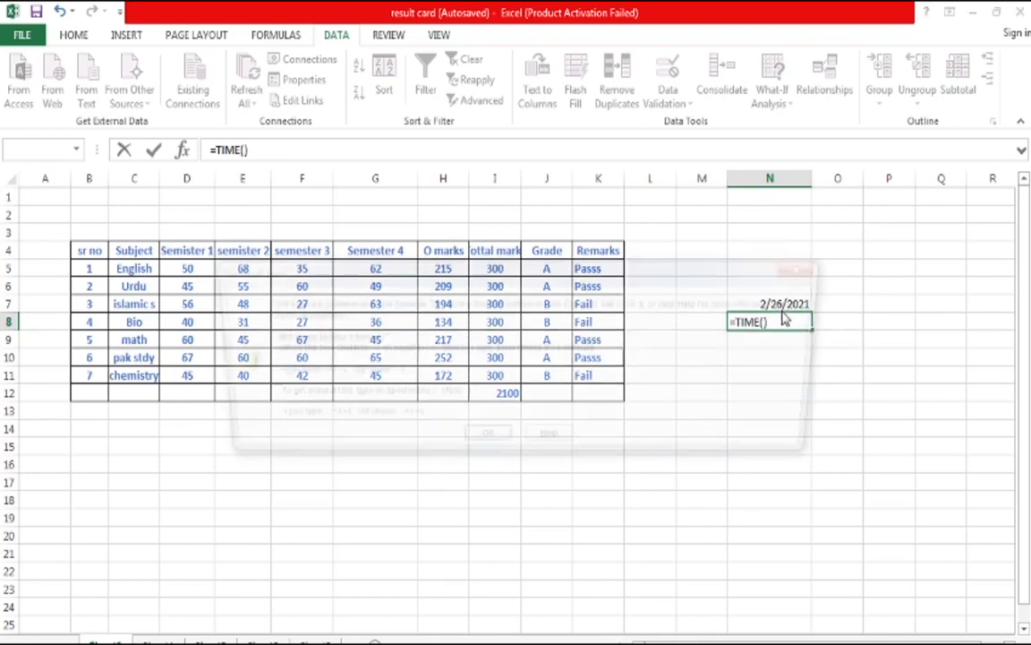
key(Return)
key(Return)
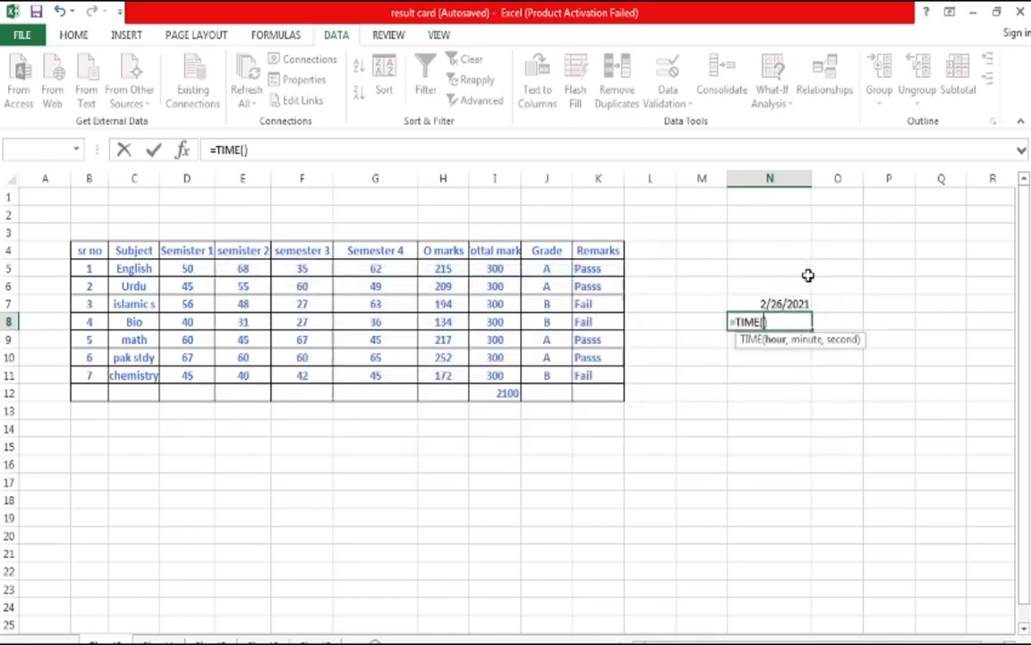
- Delete the unfinished TIME formula from cell N8 and leave the cell empty
key(BackSpace)
key(BackSpace)
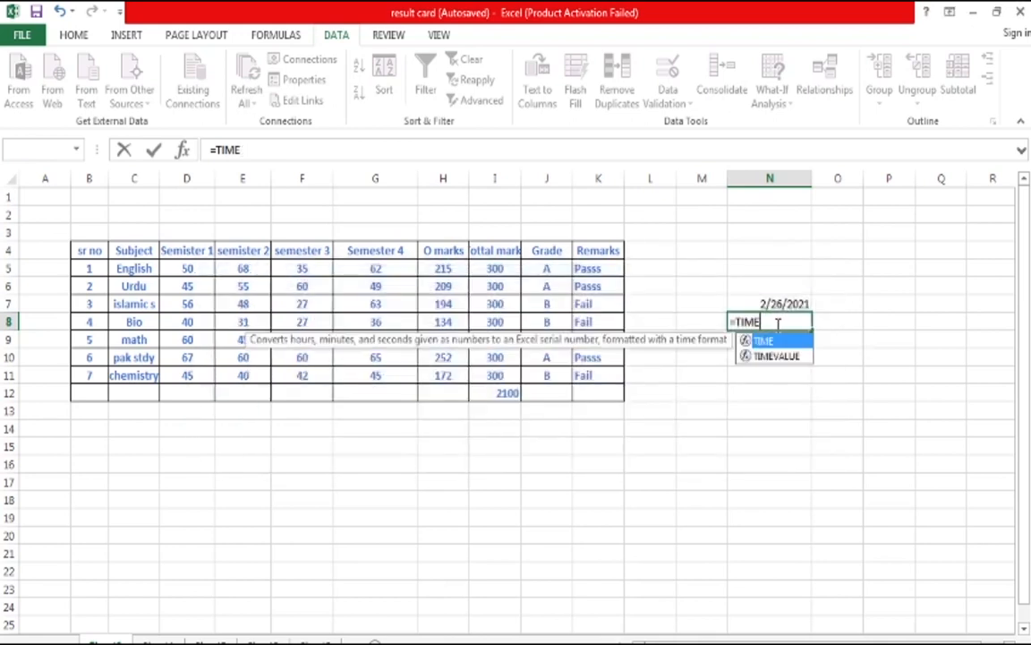
click(780, 356)
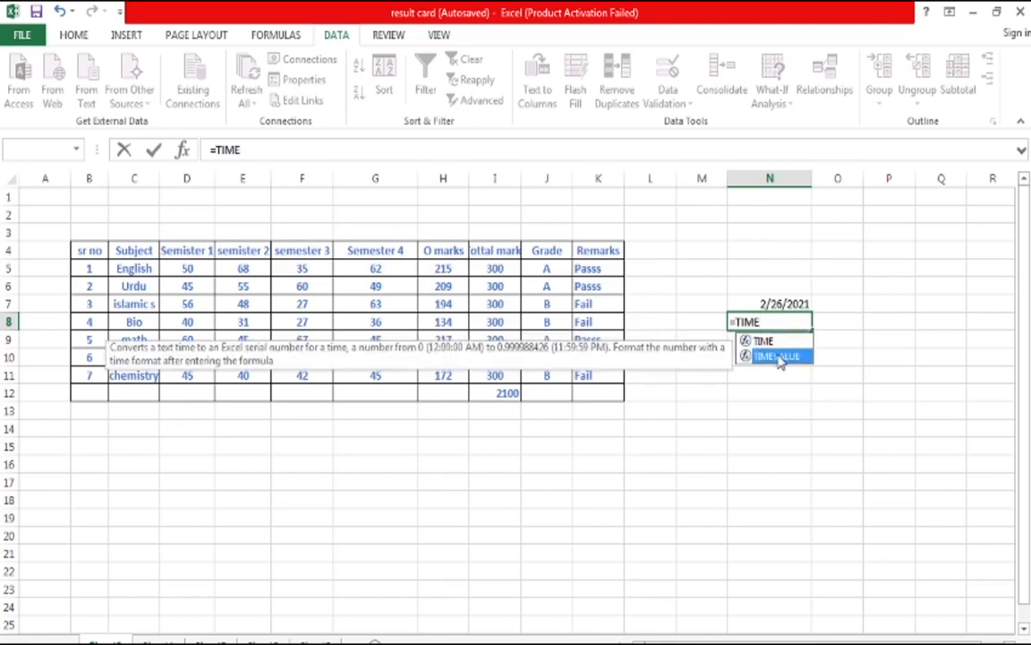
click(767, 323)
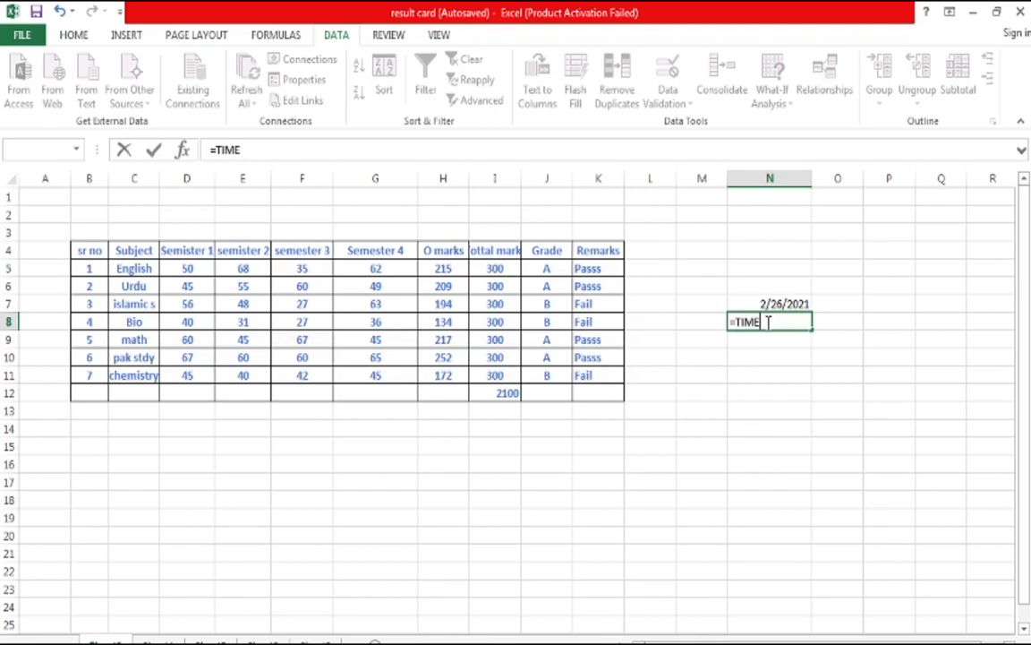
key(BackSpace)
key(BackSpace)
key(BackSpace)
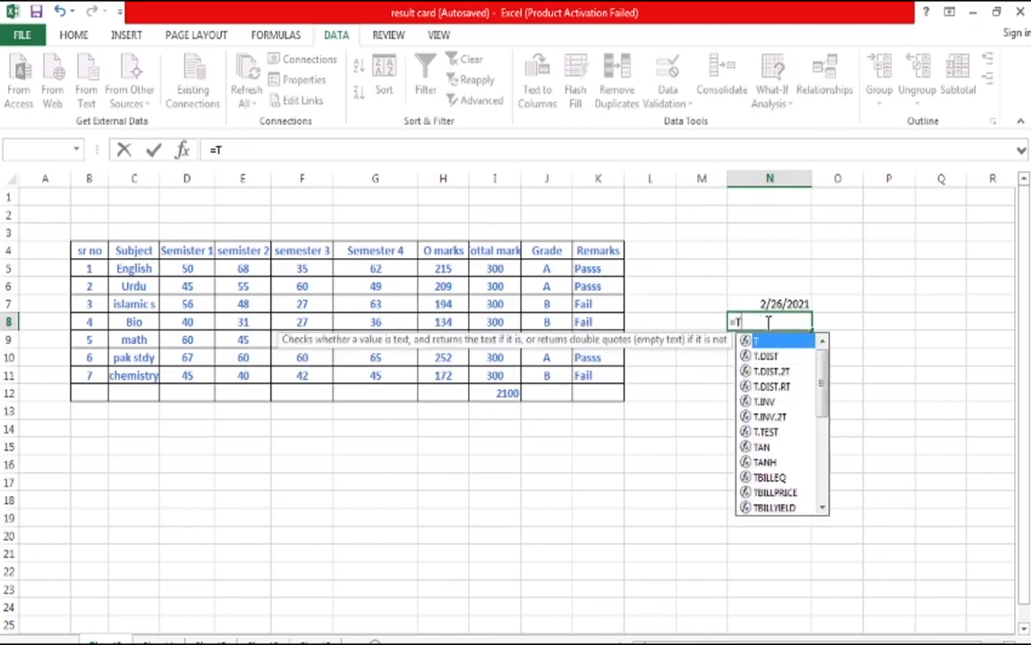
key(BackSpace)
key(BackSpace)
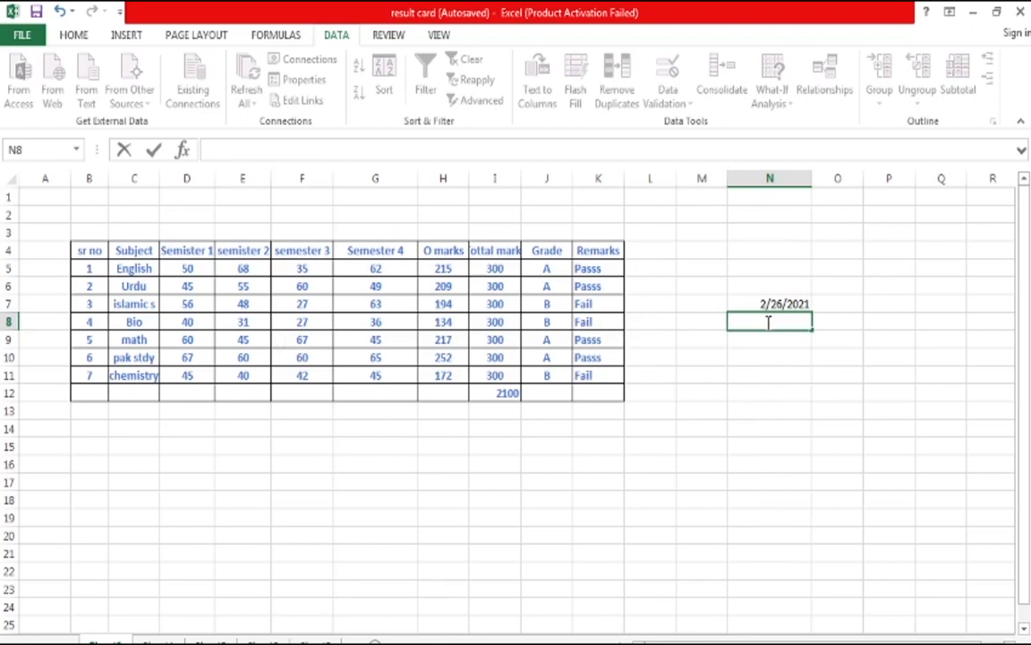
key(Escape)
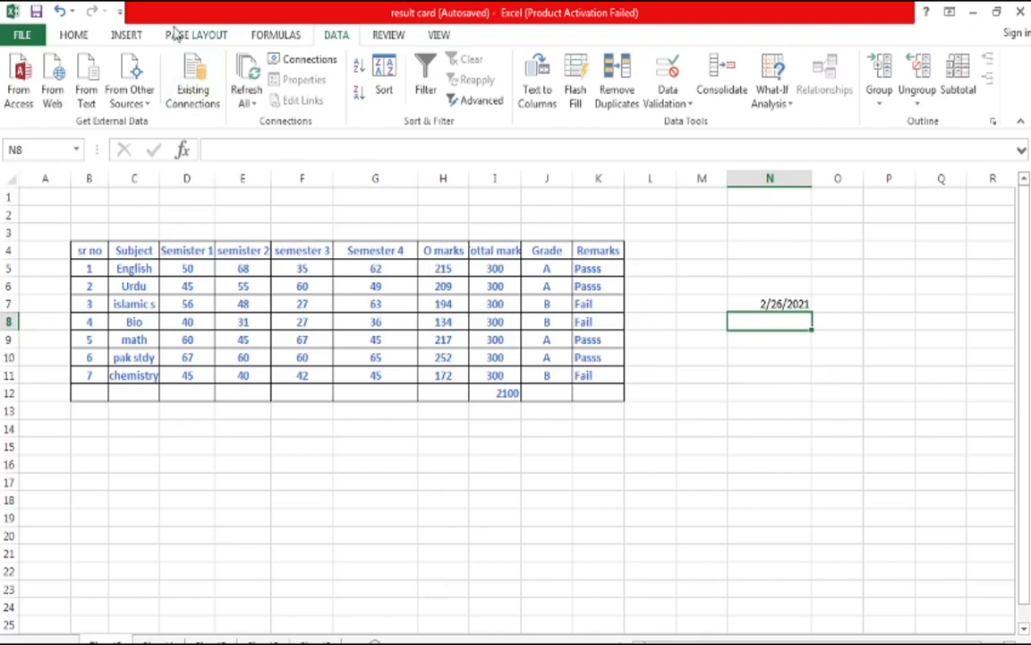
- Insert the TIME function in cell N8 with hour 11, minute 19 and second 30
click(281, 35)
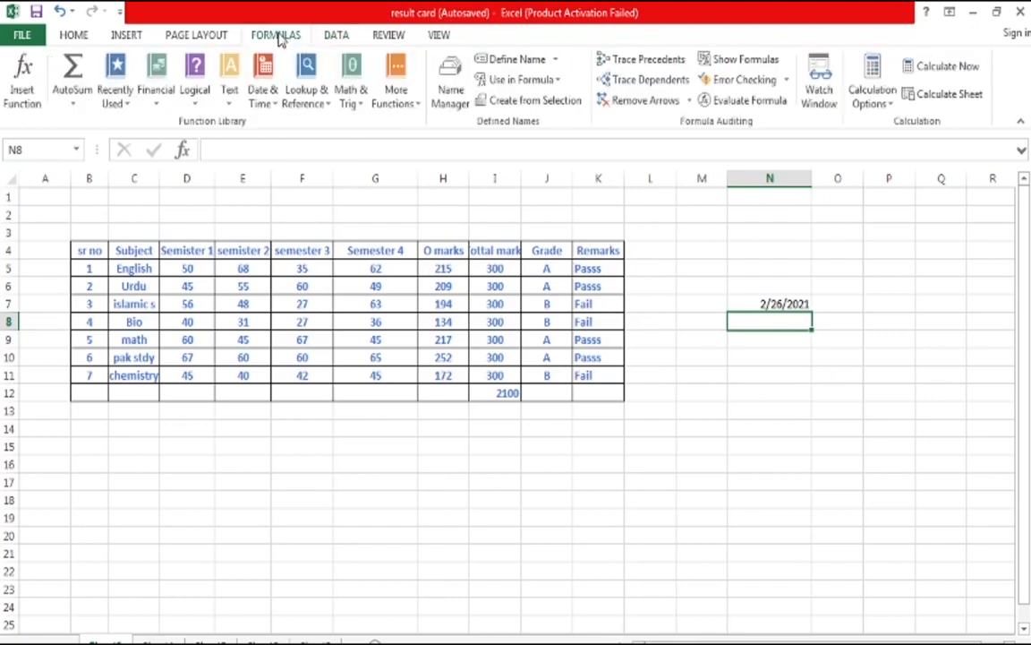
click(275, 103)
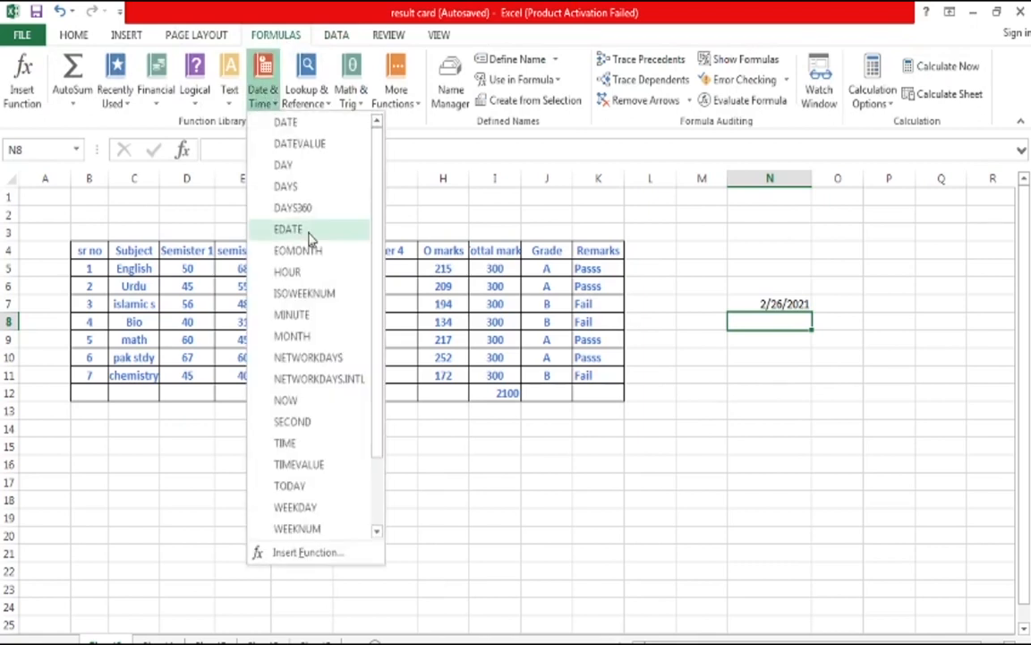
click(304, 442)
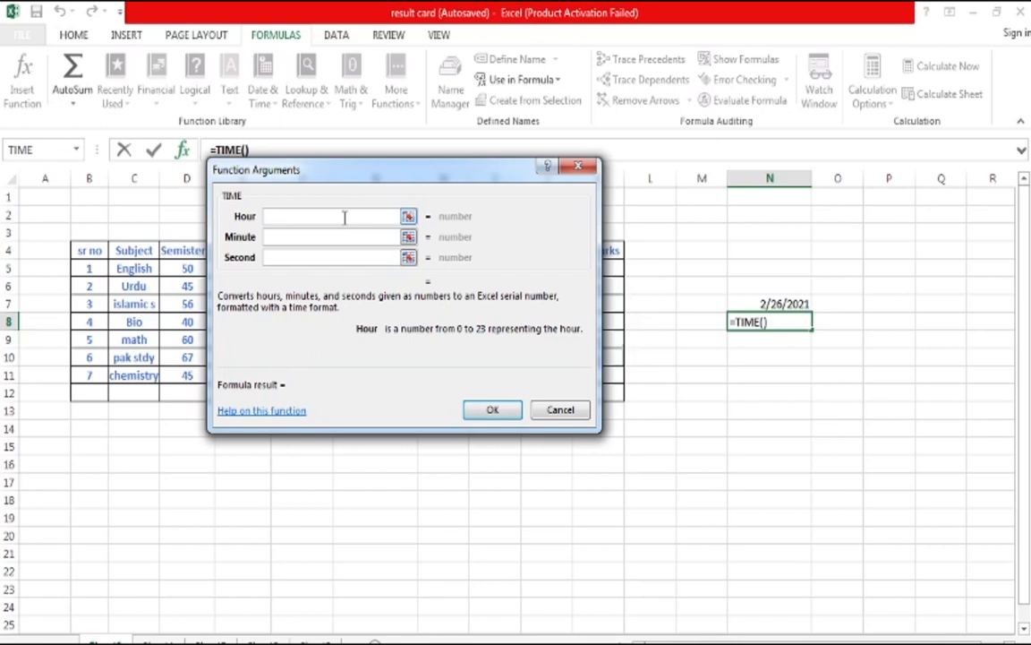
text(11)
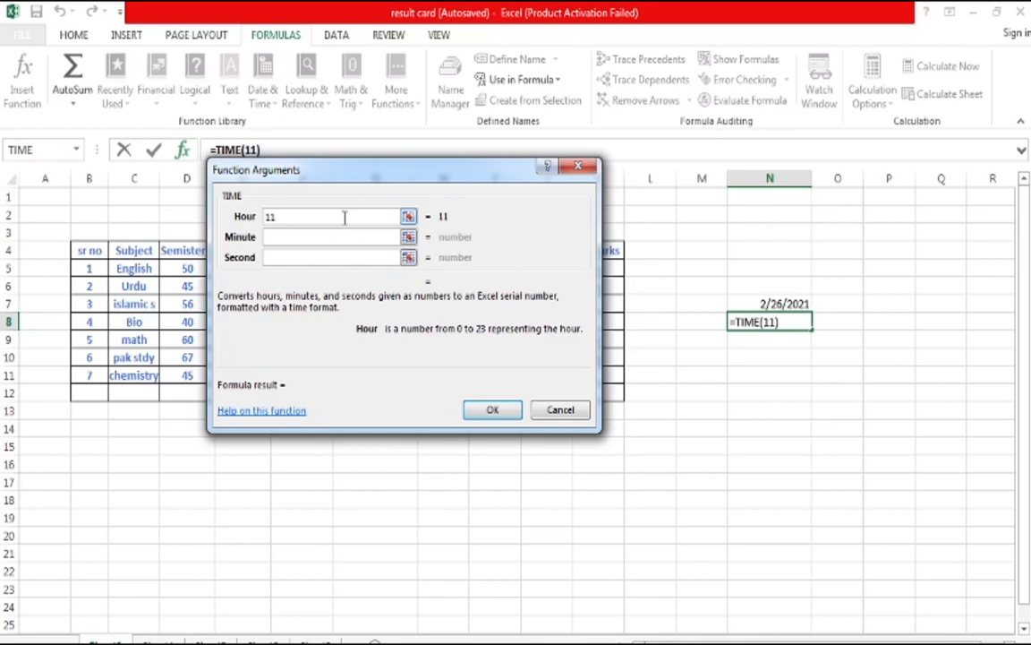
click(341, 238)
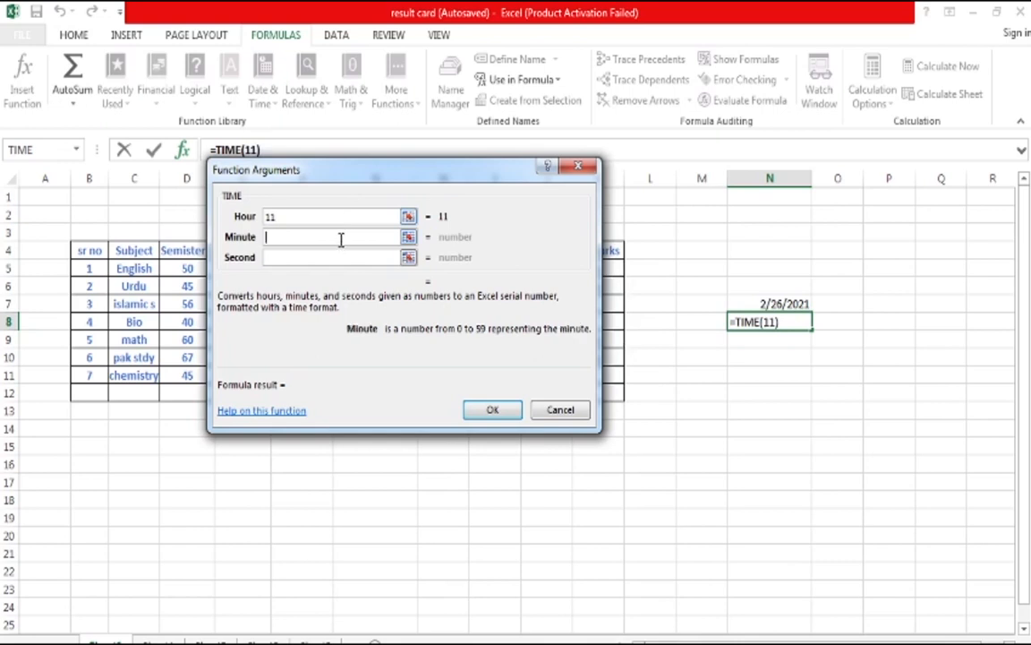
text(19)
click(333, 258)
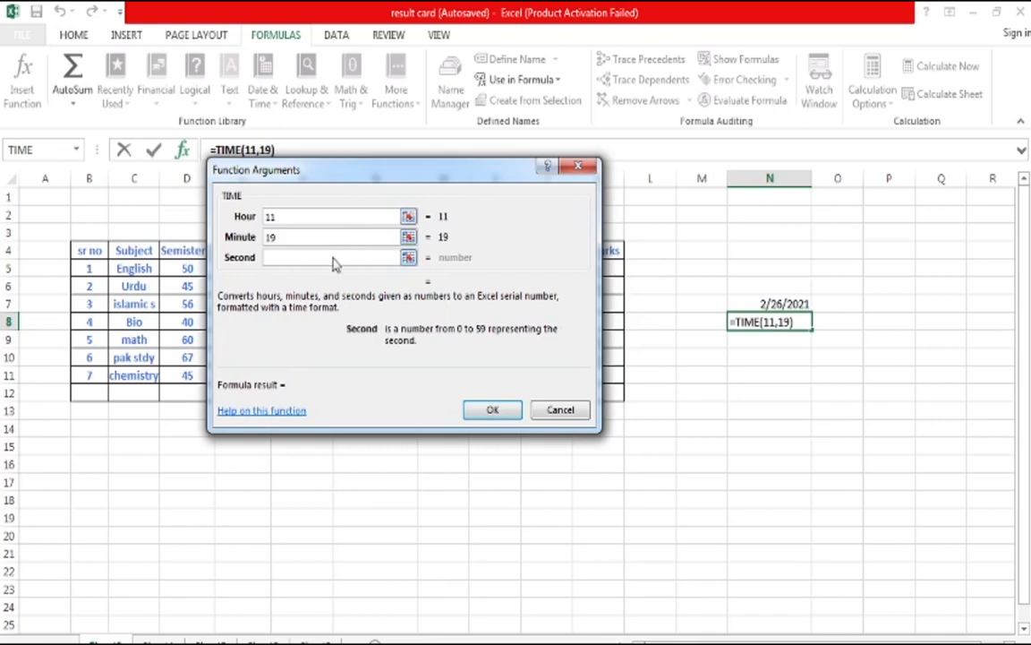
text(30)
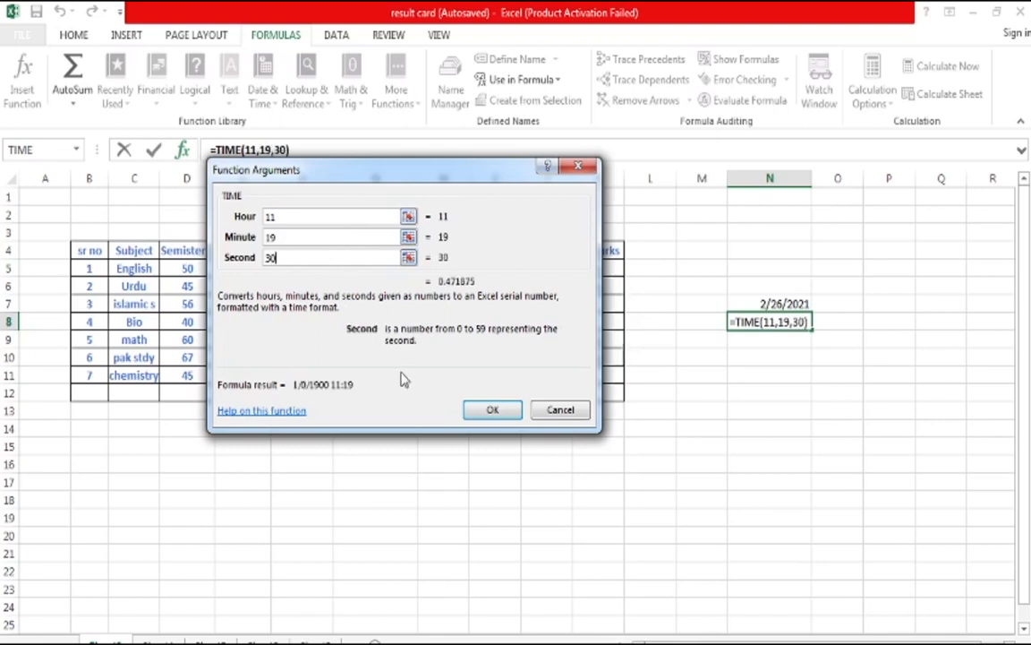
click(495, 410)
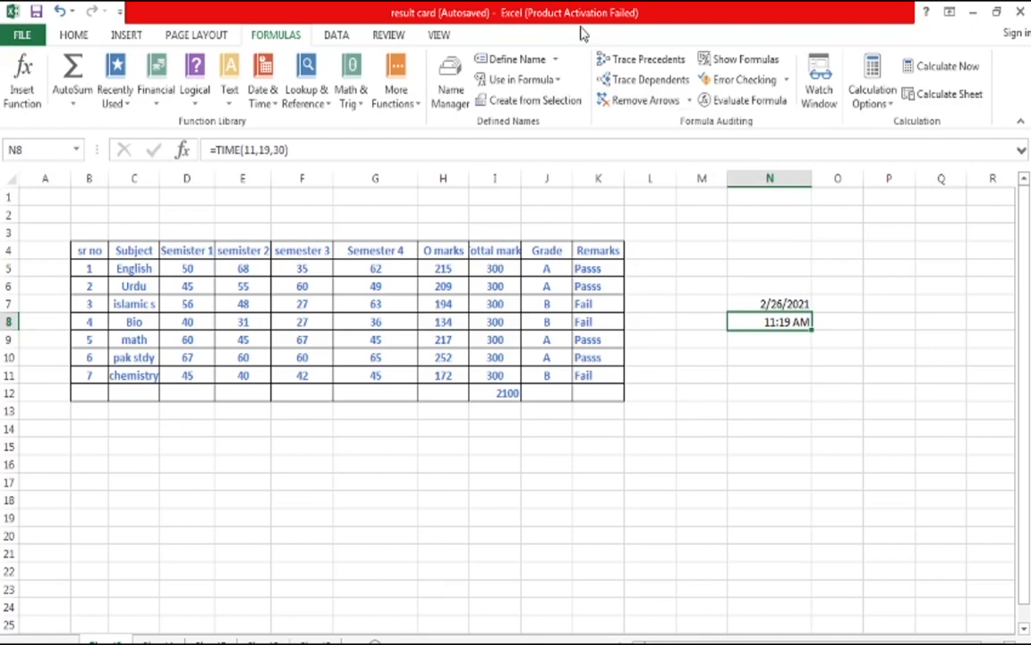
- Start a data validation rule for cell N8 that allows only Time values
click(335, 35)
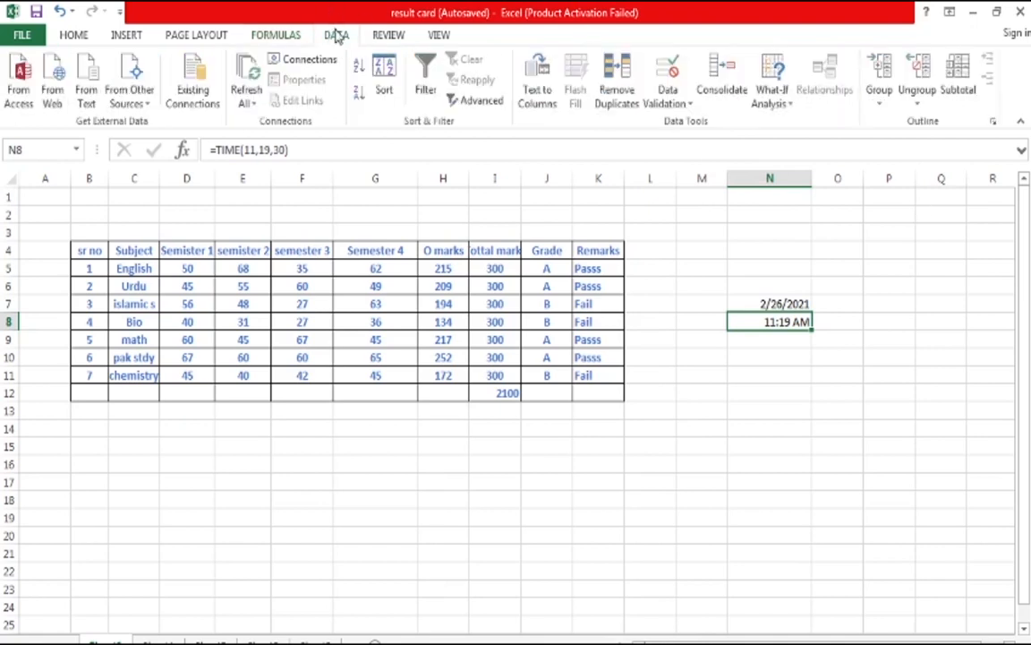
click(689, 104)
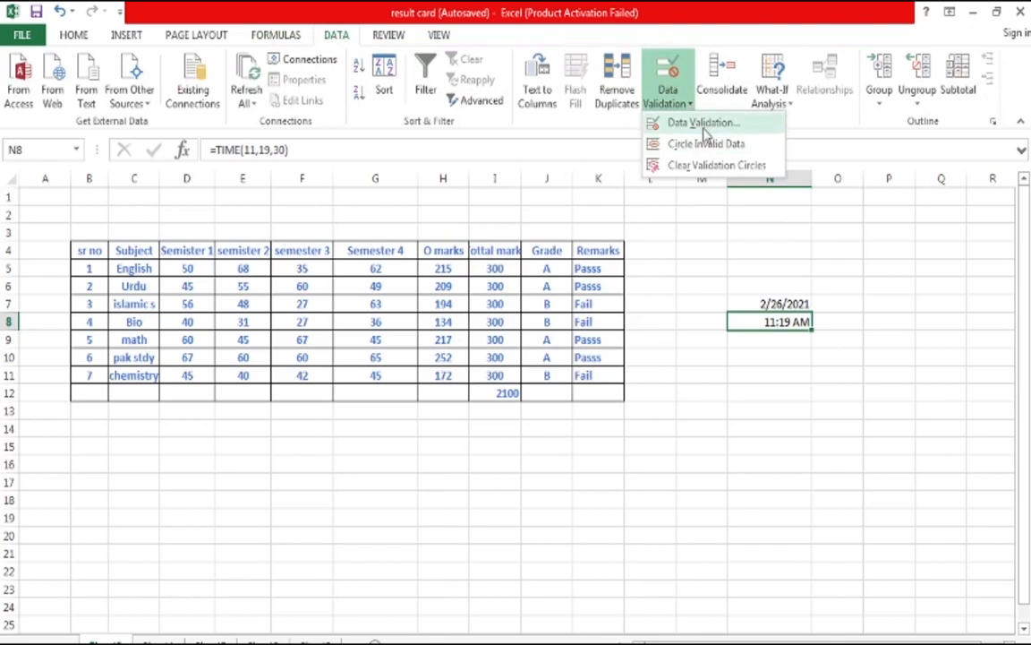
click(701, 122)
click(382, 252)
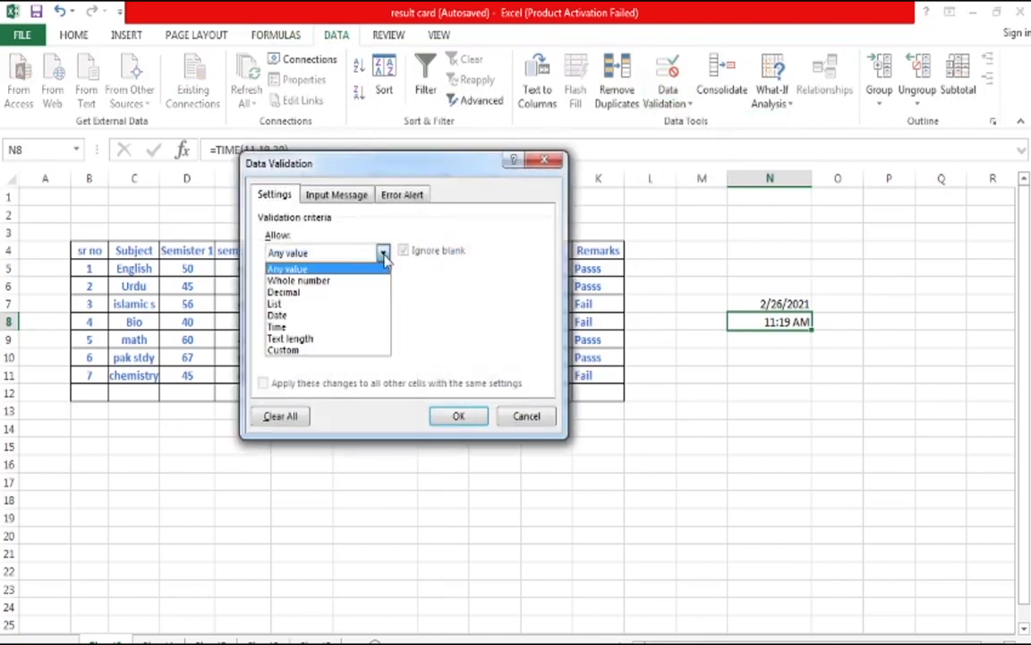
click(322, 328)
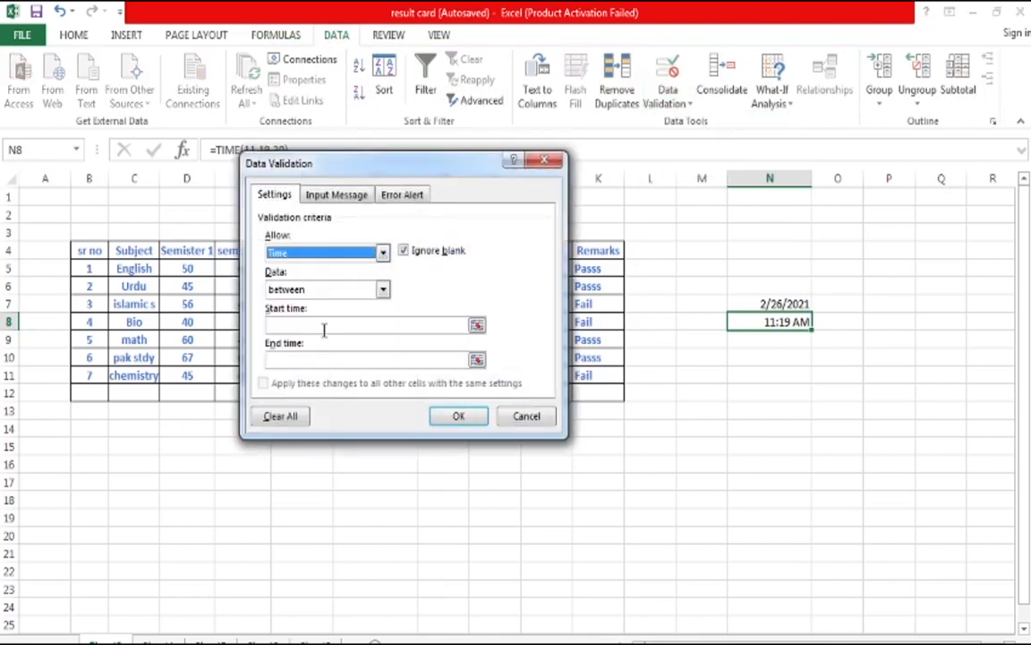
click(382, 290)
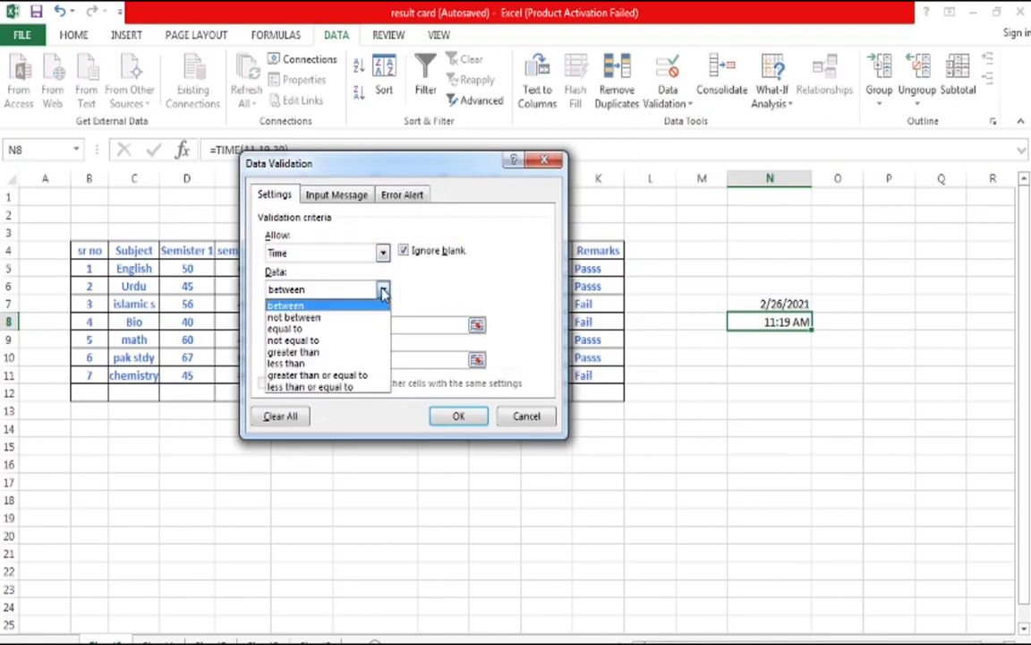
click(355, 352)
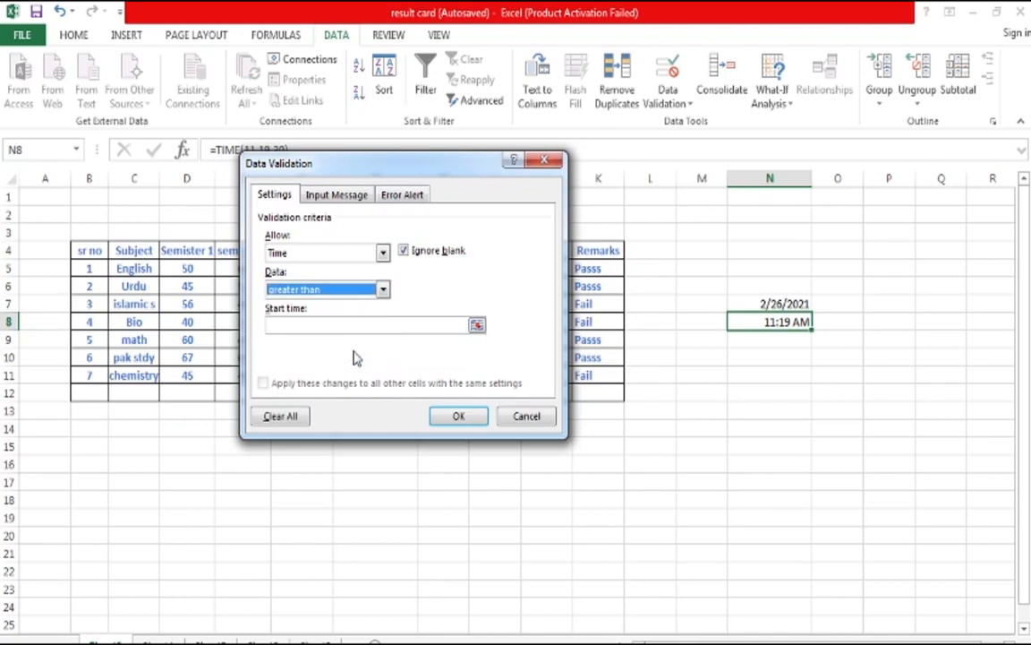
click(476, 326)
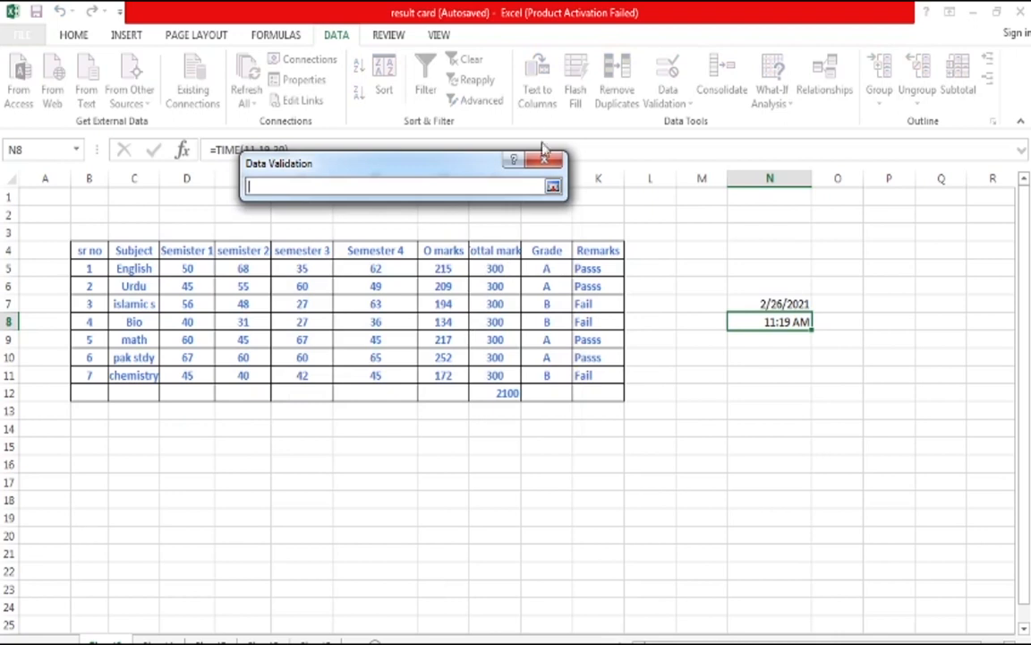
click(553, 189)
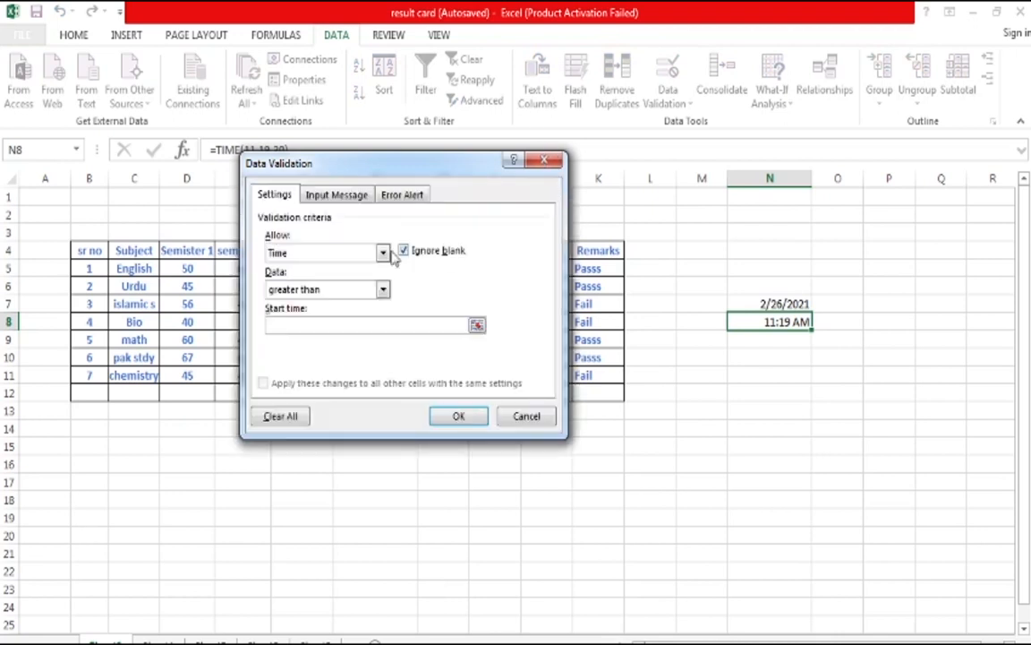
click(383, 254)
click(452, 284)
- Limit the time in cell N8 to between 9:00 AM and 2:00 PM and apply the validation rule
click(382, 289)
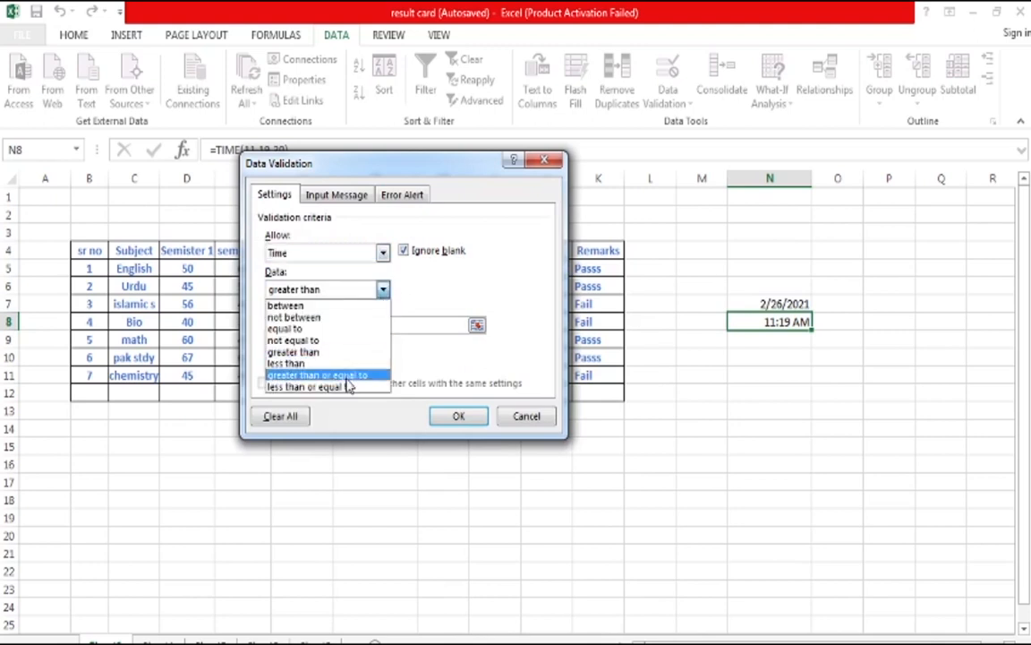
click(324, 307)
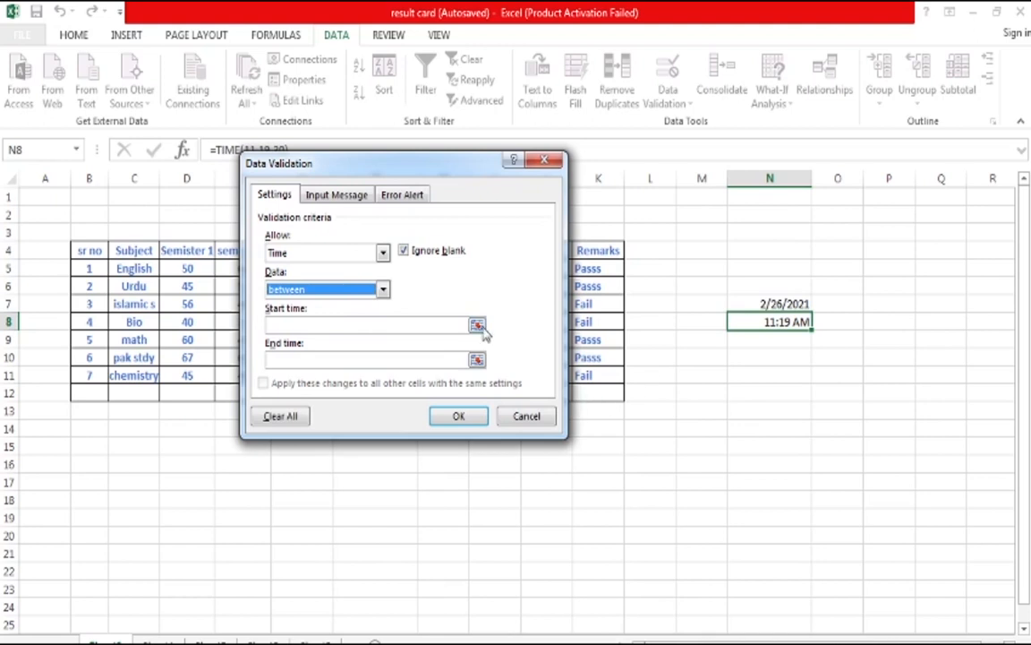
click(335, 328)
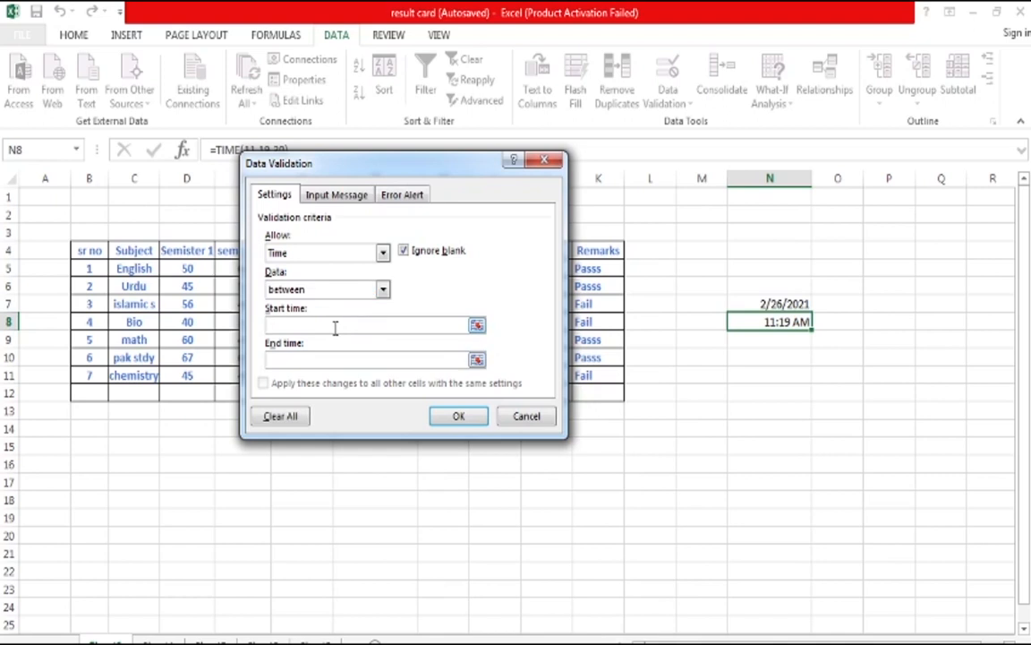
text(9:)
key(BackSpace)
text(:00 AM)
click(306, 360)
text(2:00 PM)
click(458, 419)
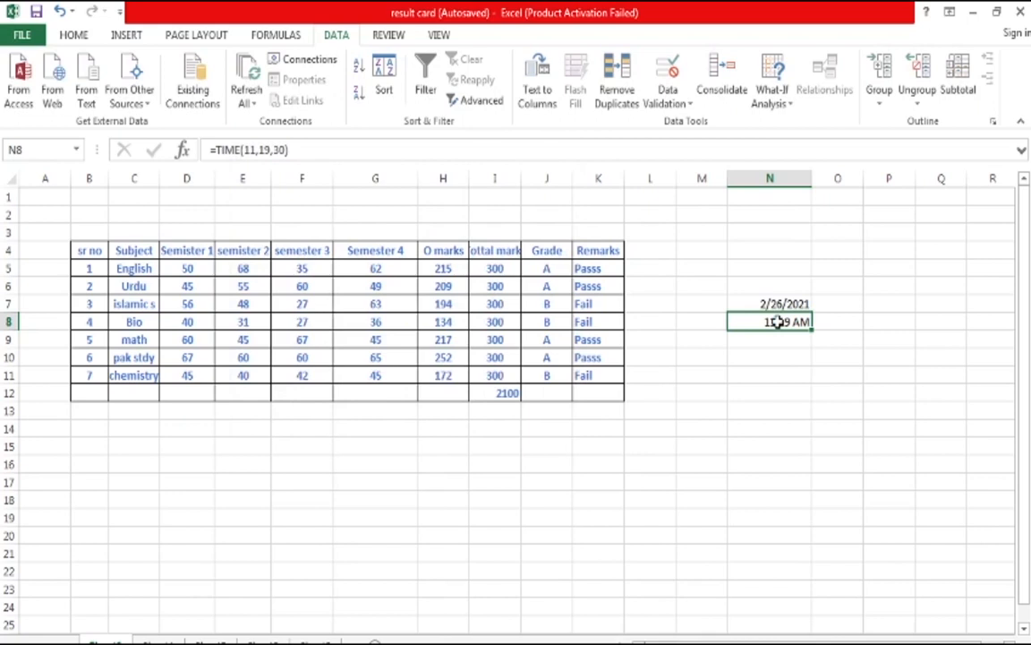
- Test the time limit by trying to enter 8:00 AM in cell N8, and cancel the entry
text(8)
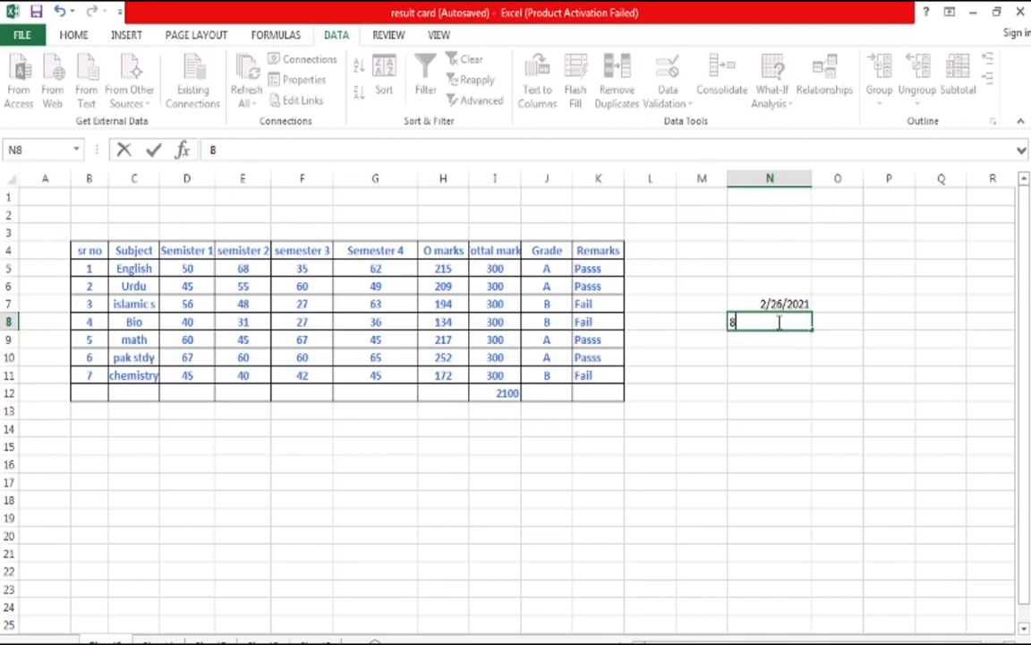
text(00 AM)
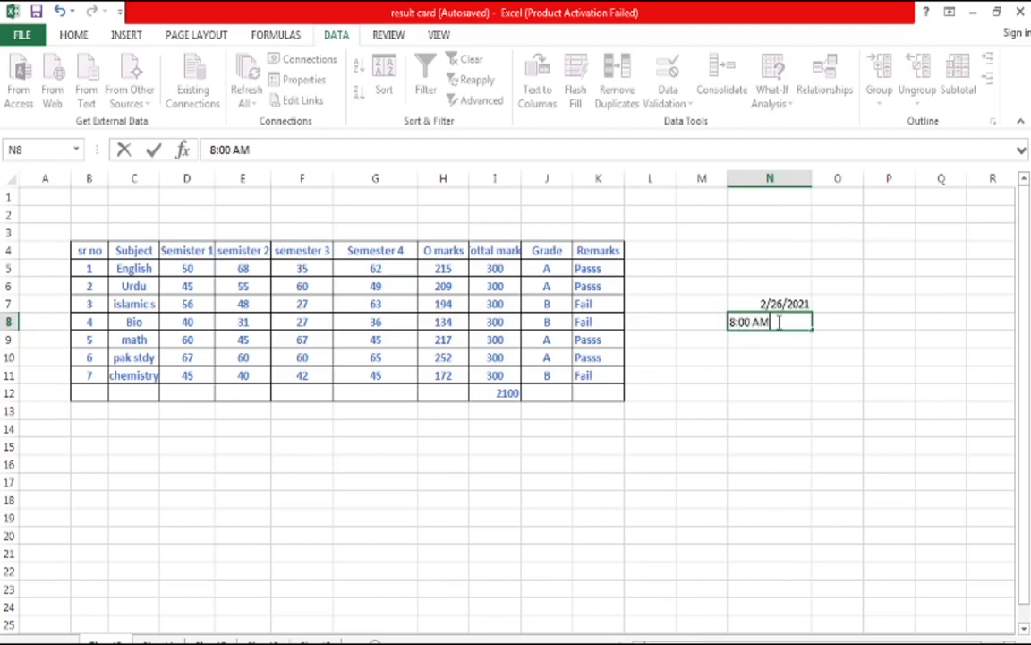
key(Return)
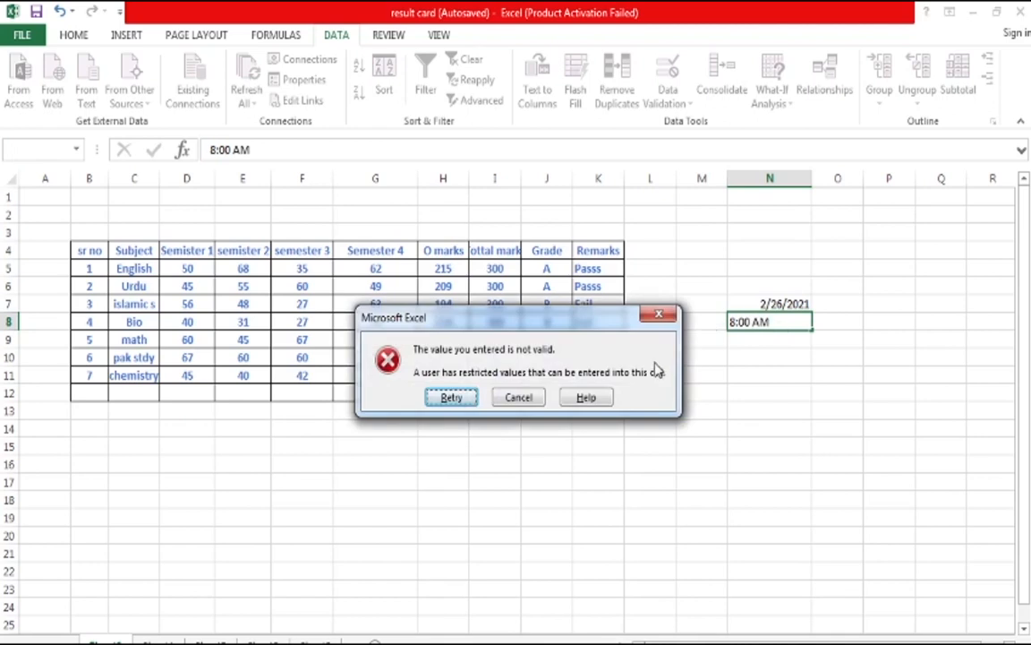
click(521, 397)
- Try to re-enter the existing TIME formula in cell N8, and discard the edit
double_click(784, 324)
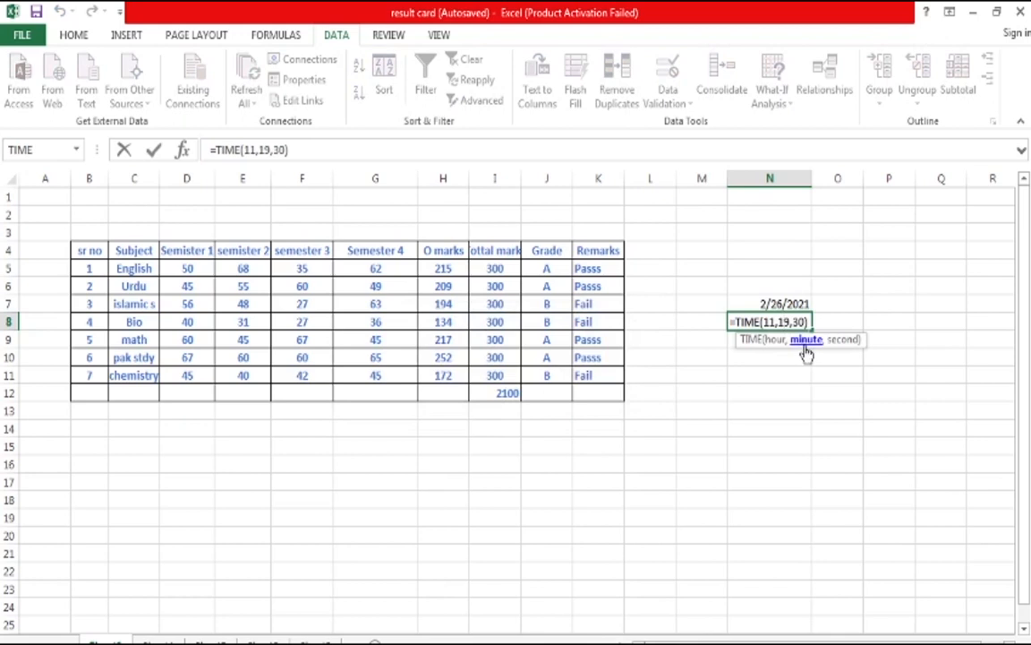
key(Return)
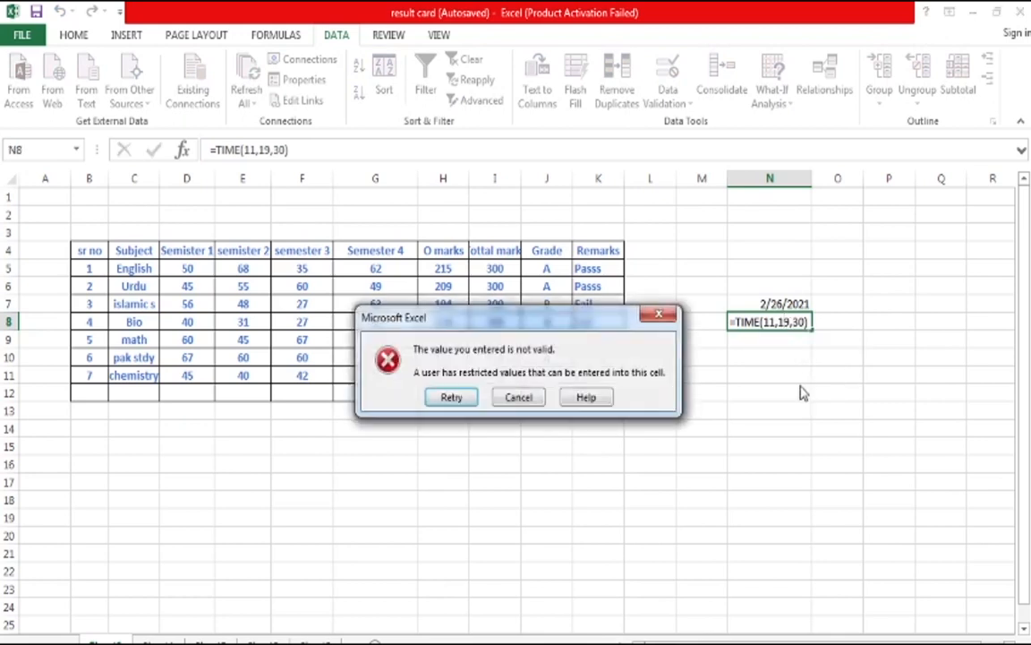
click(658, 315)
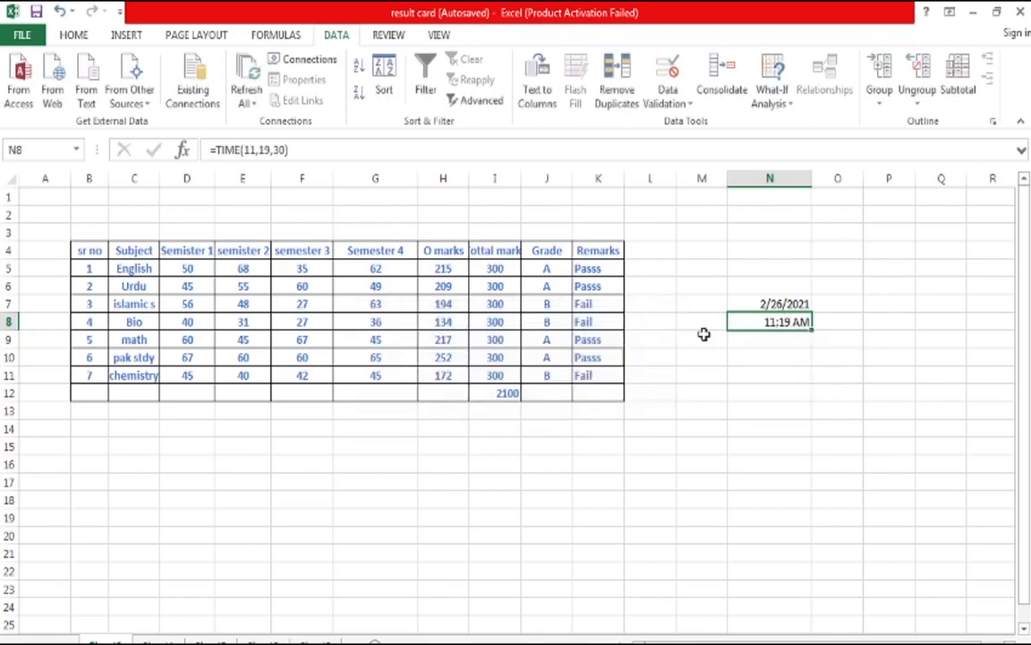
- Replace the formula in cell N8 with the time 12:10 PM
double_click(769, 323)
text(12)
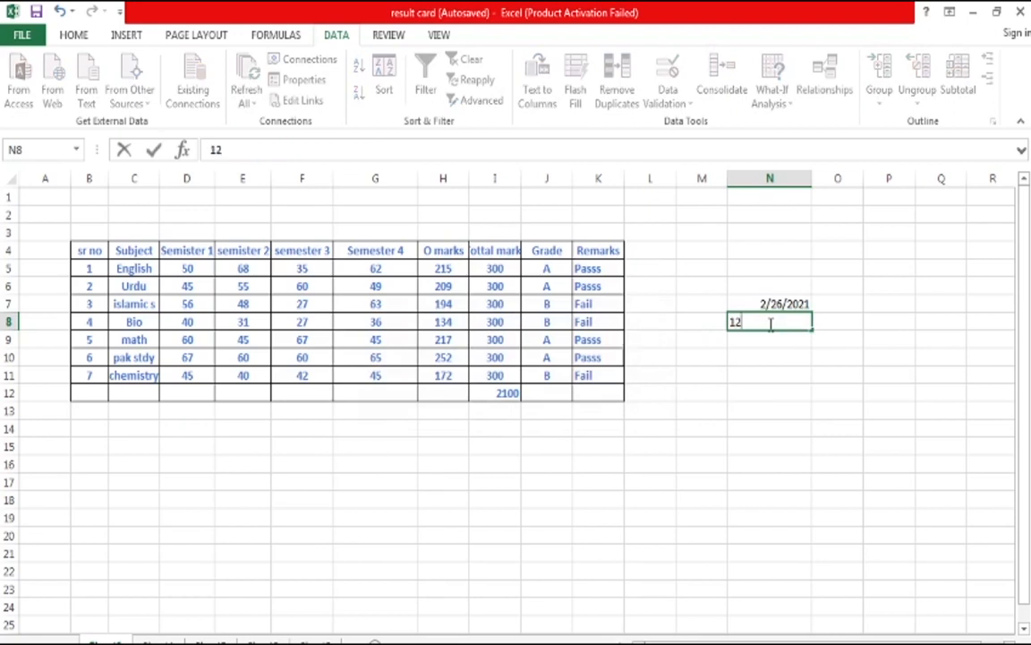
text(:10)
key(Return)
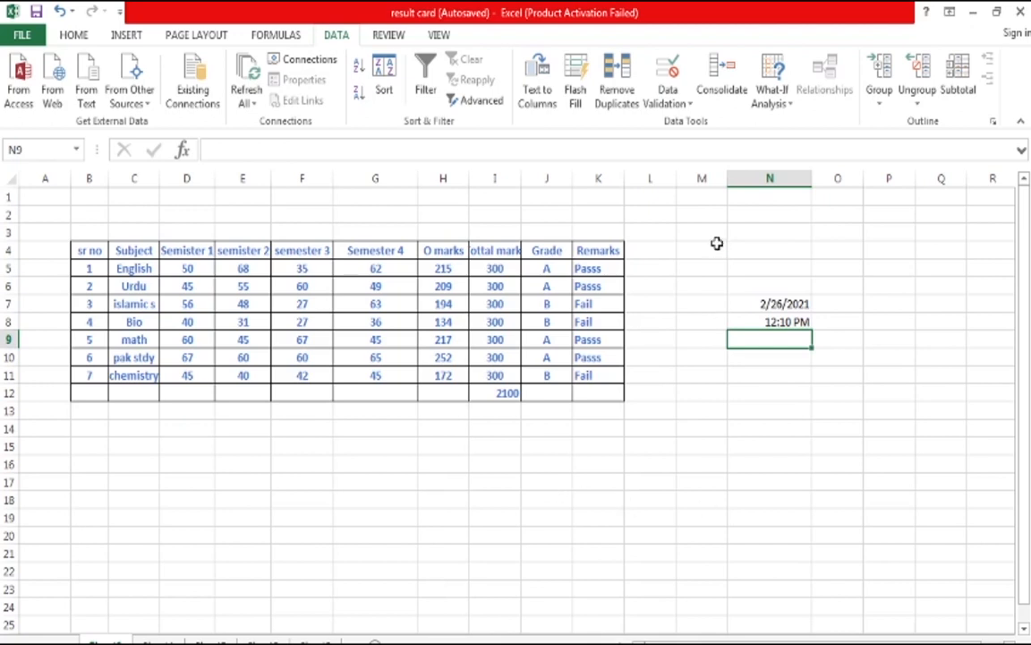
click(667, 108)
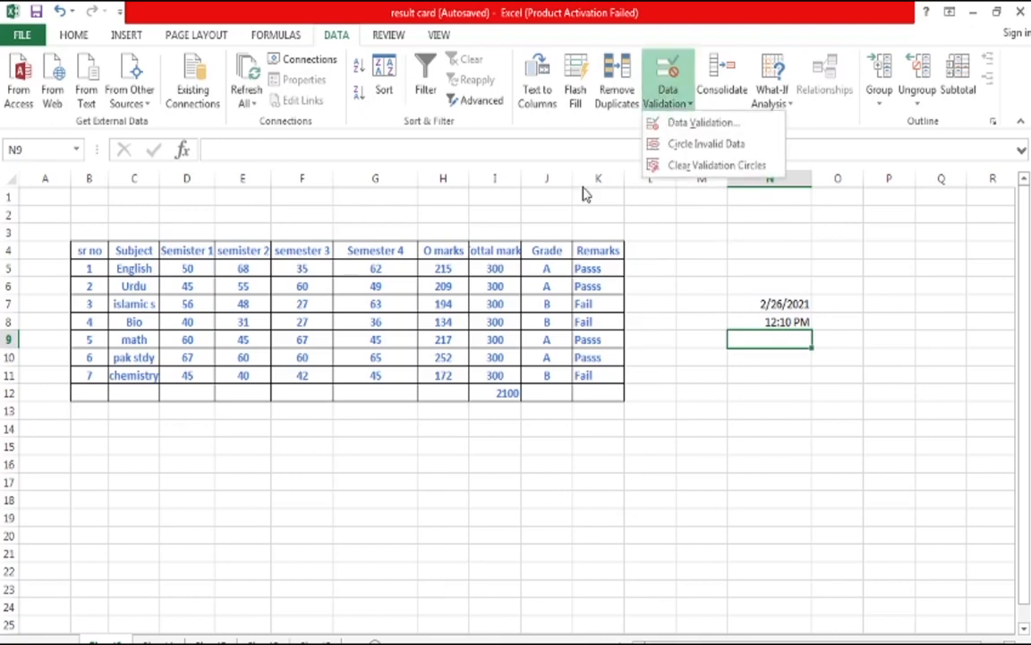
click(742, 126)
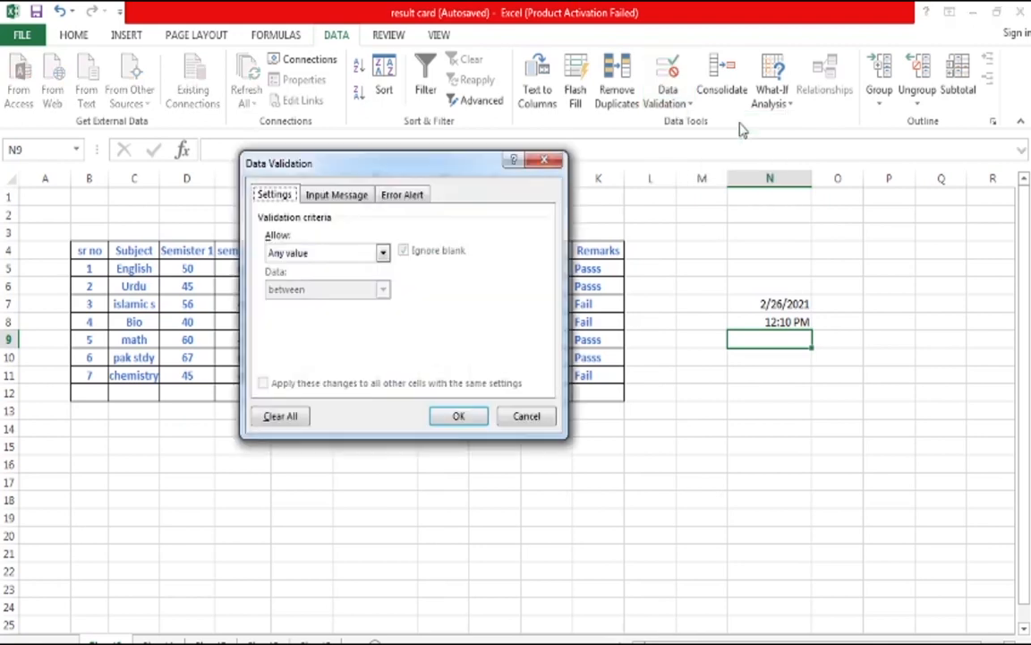
click(382, 254)
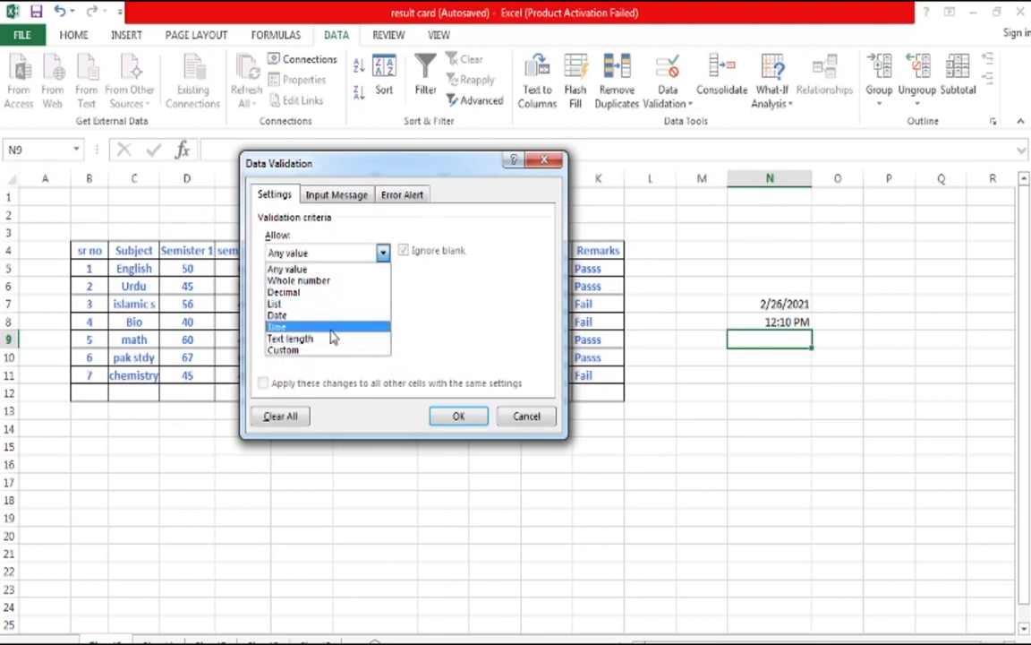
click(541, 162)
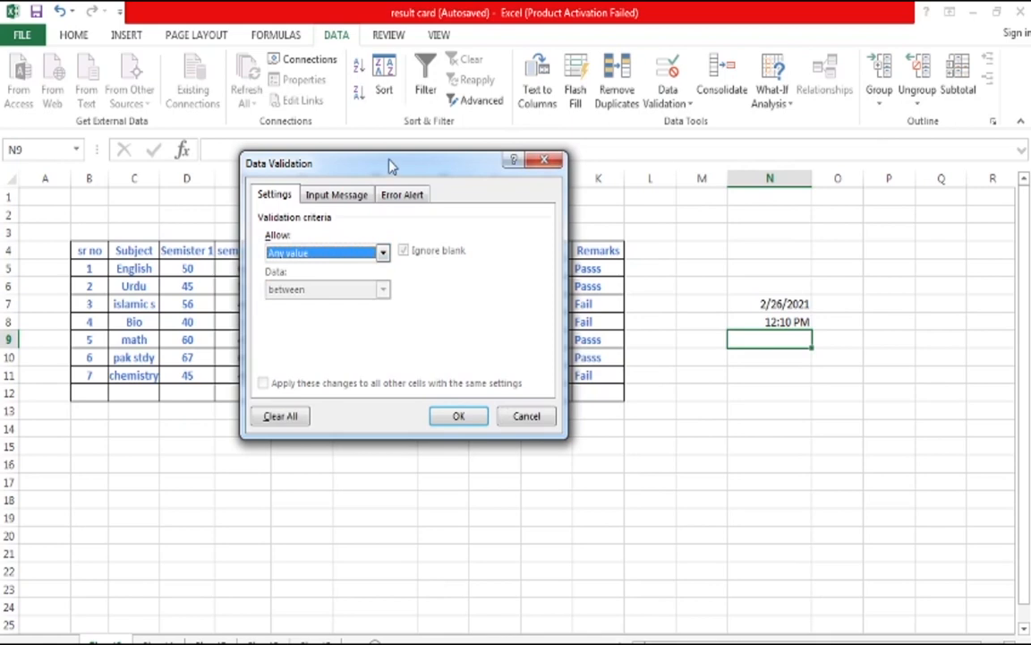
drag(388, 165, 714, 168)
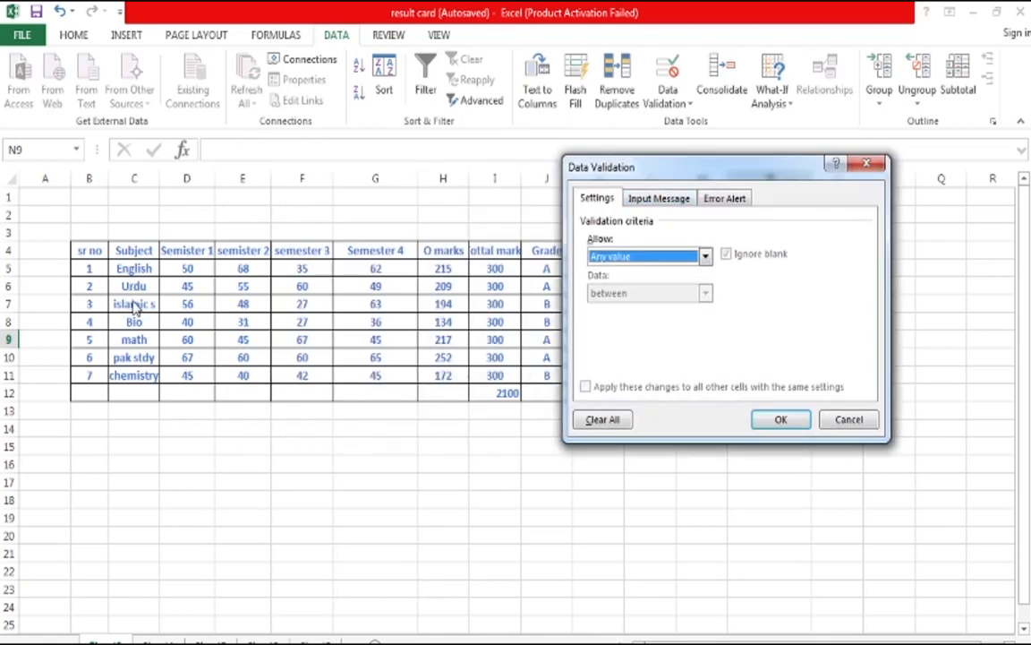
click(866, 164)
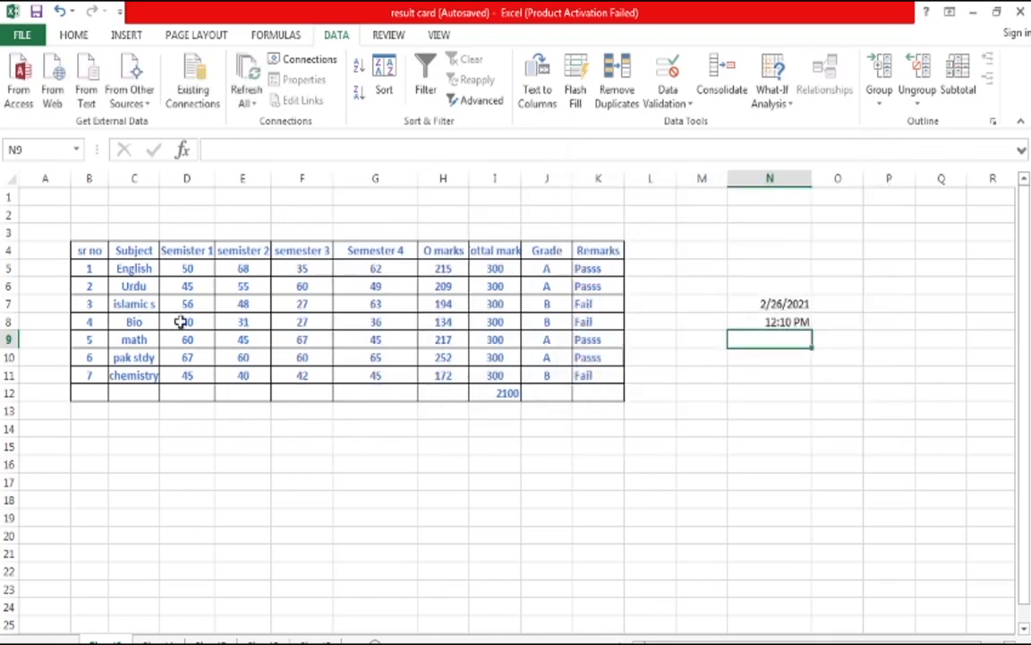
- Start a data validation rule for the subject names in C5:C11 that restricts them by Text length
click(141, 382)
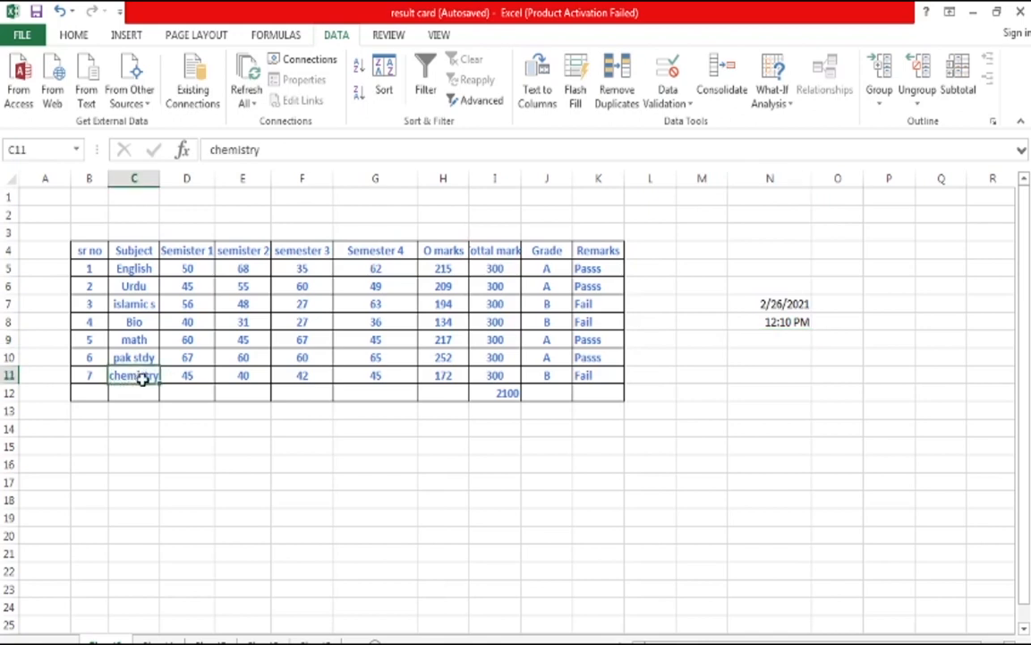
click(134, 273)
drag(134, 273, 134, 378)
click(668, 76)
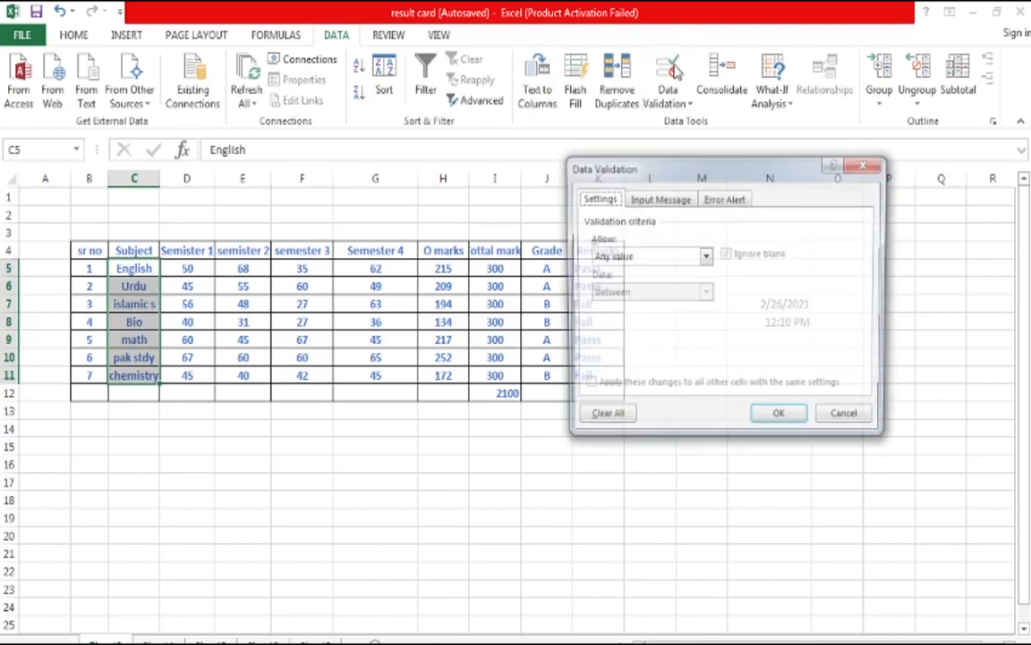
click(705, 256)
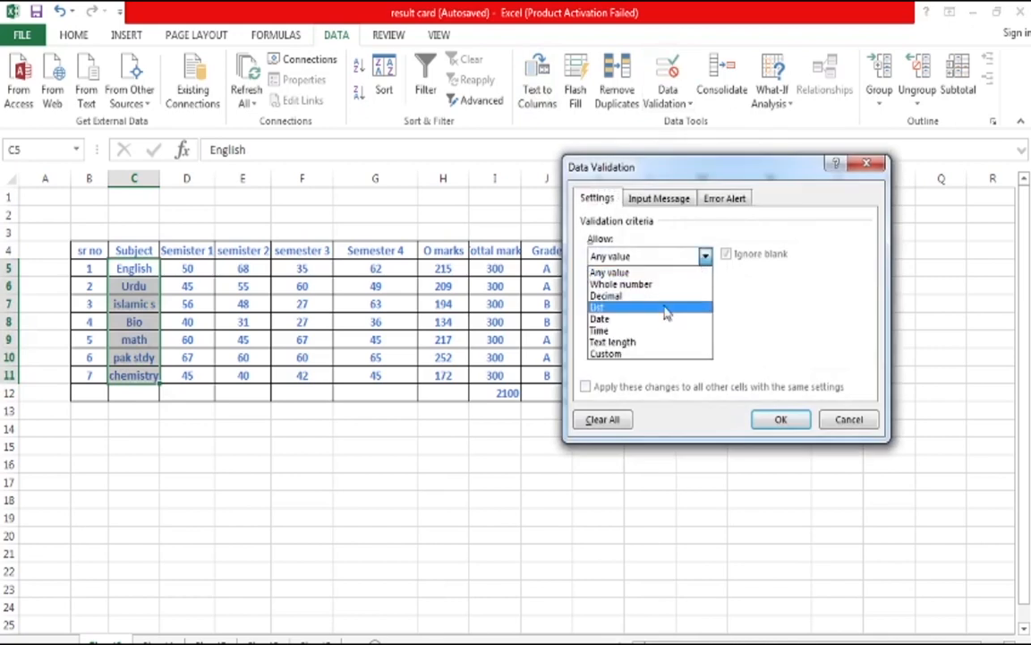
click(650, 344)
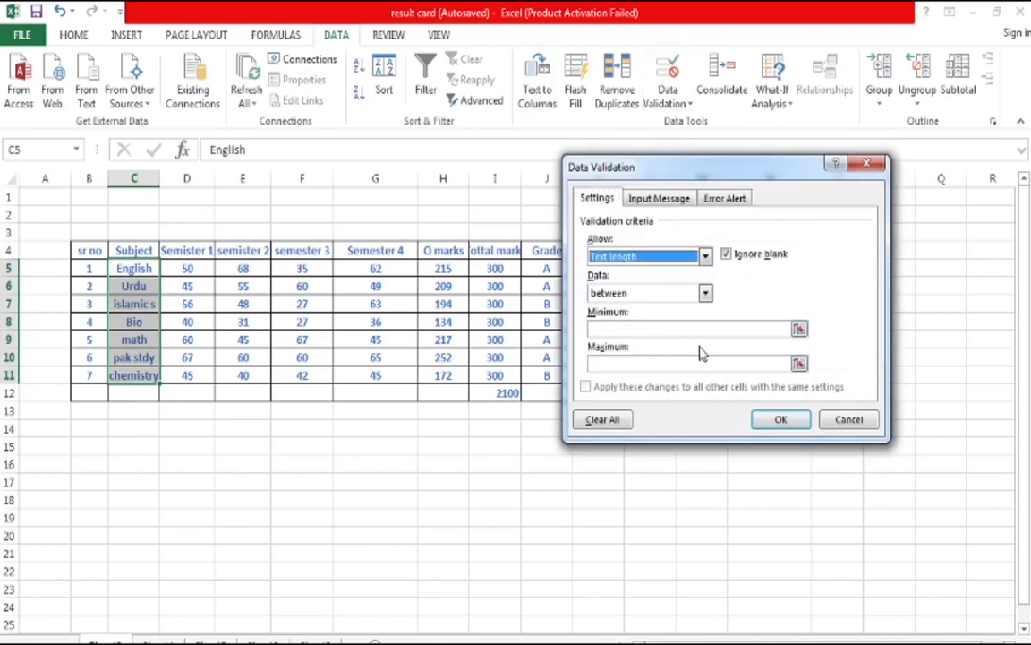
- Set the minimum text length to 3 and the maximum to 10 for the subject names
click(798, 330)
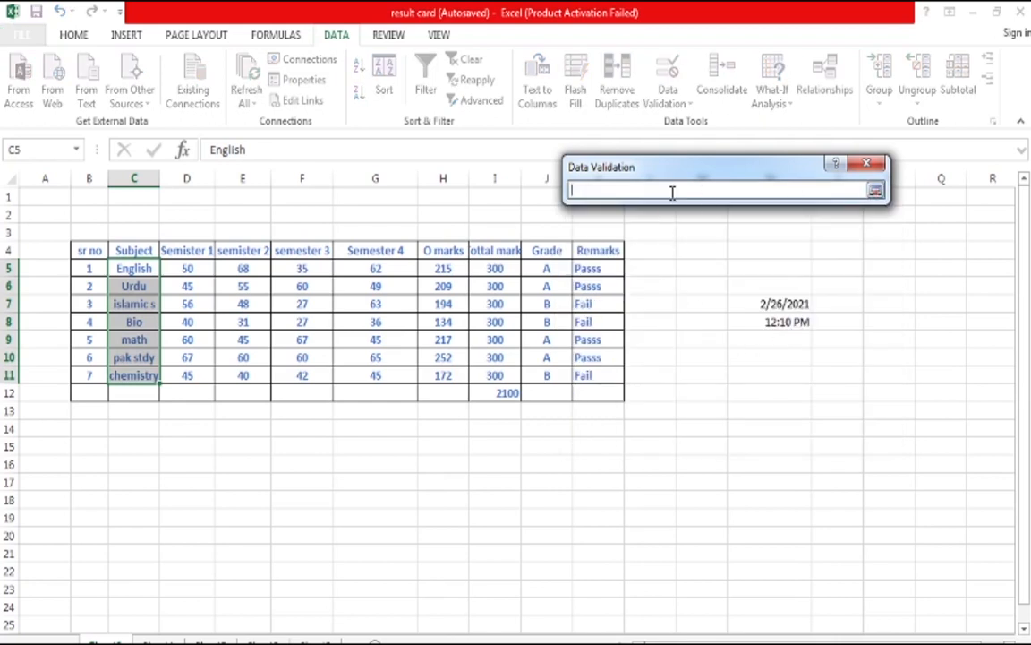
text(3)
key(Return)
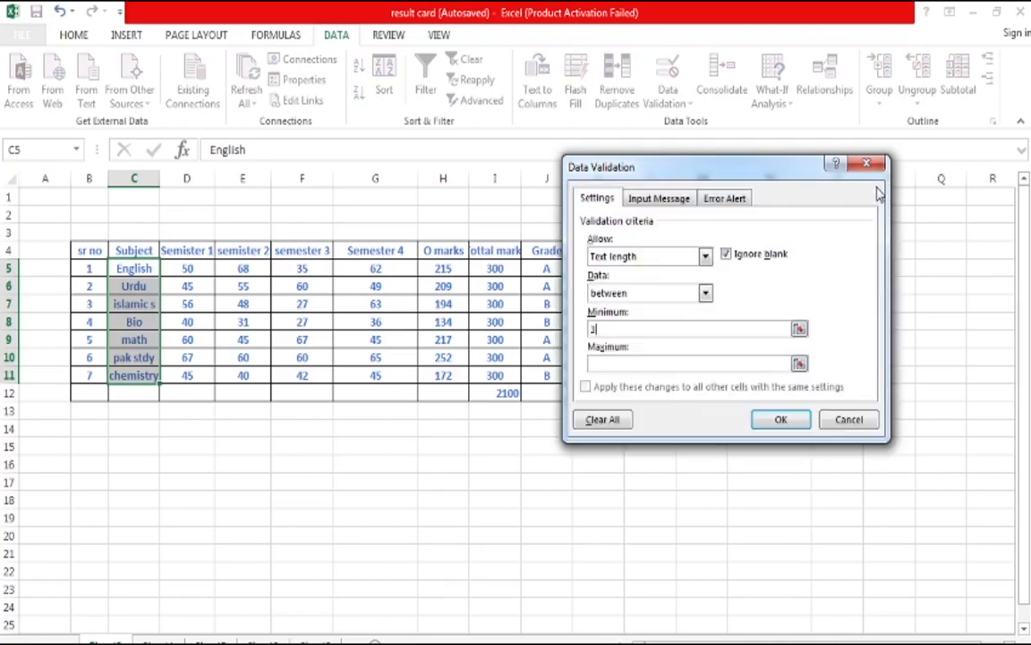
click(697, 363)
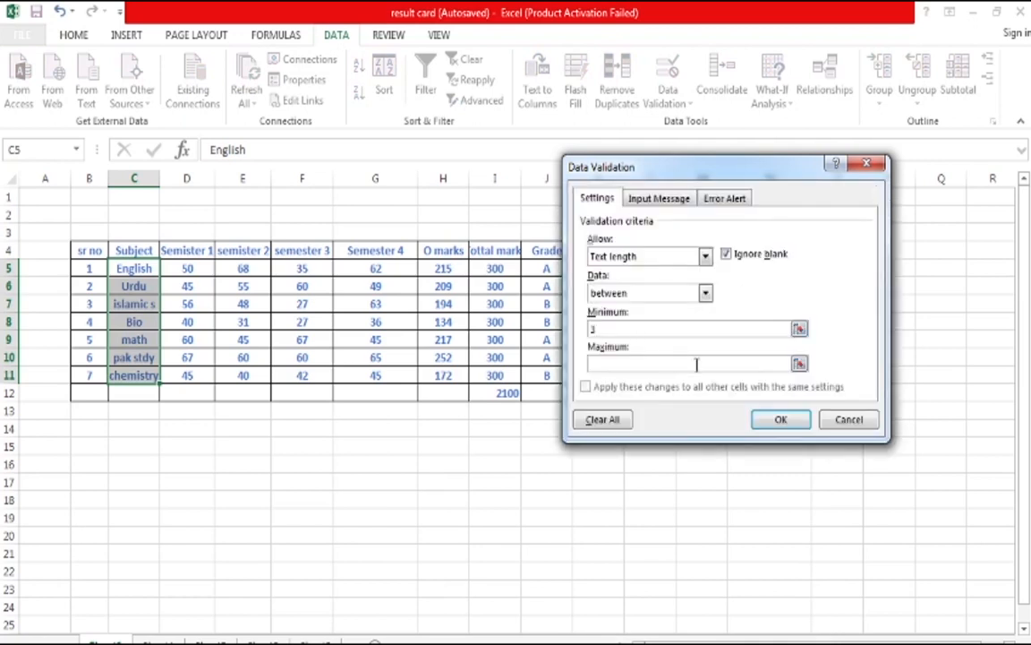
click(799, 364)
text(10)
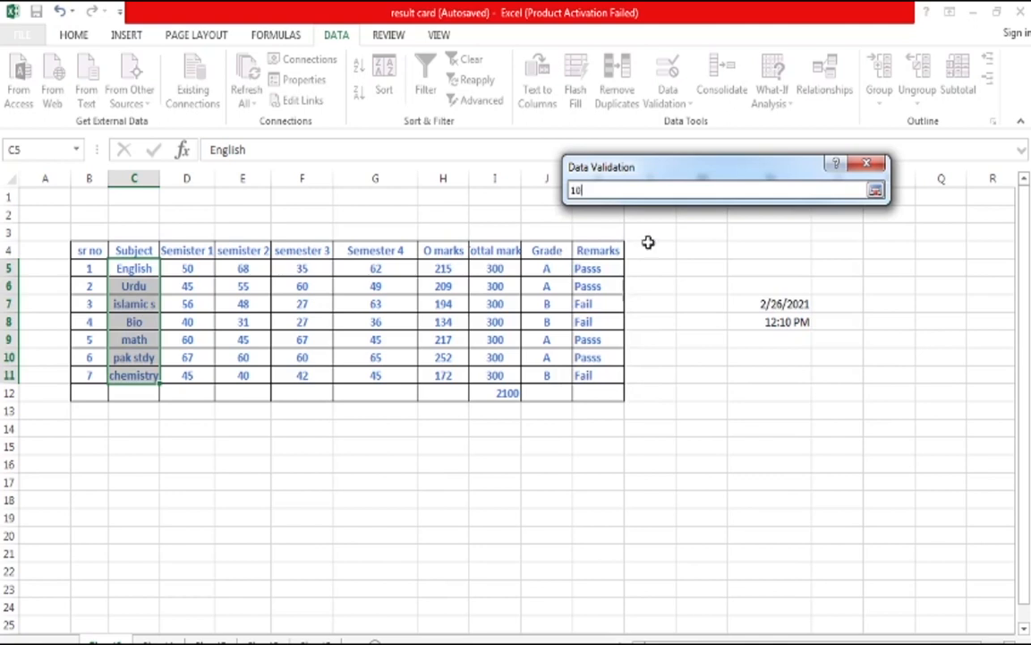
click(873, 190)
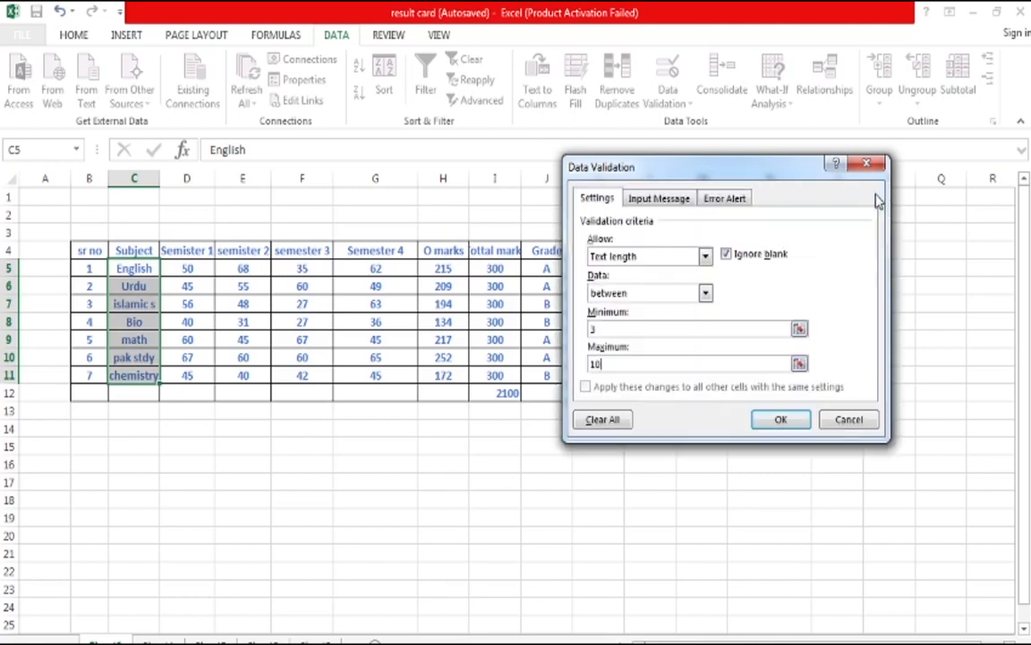
- Apply the text length rule to the subject names and test it by entering BO in cell C8, discarding the entry
click(781, 420)
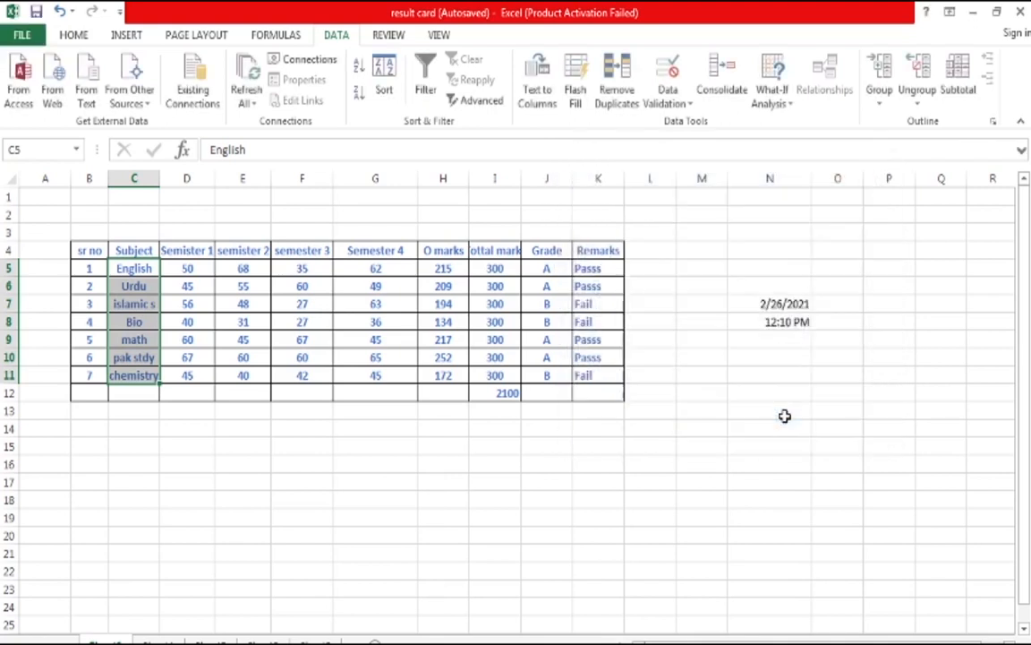
click(147, 325)
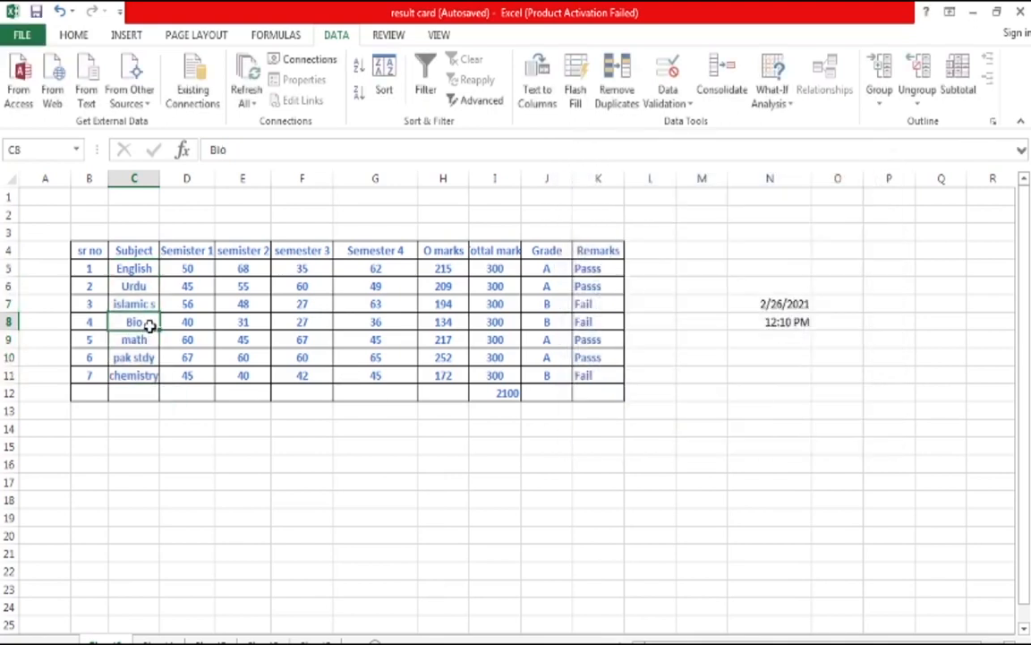
text(B)
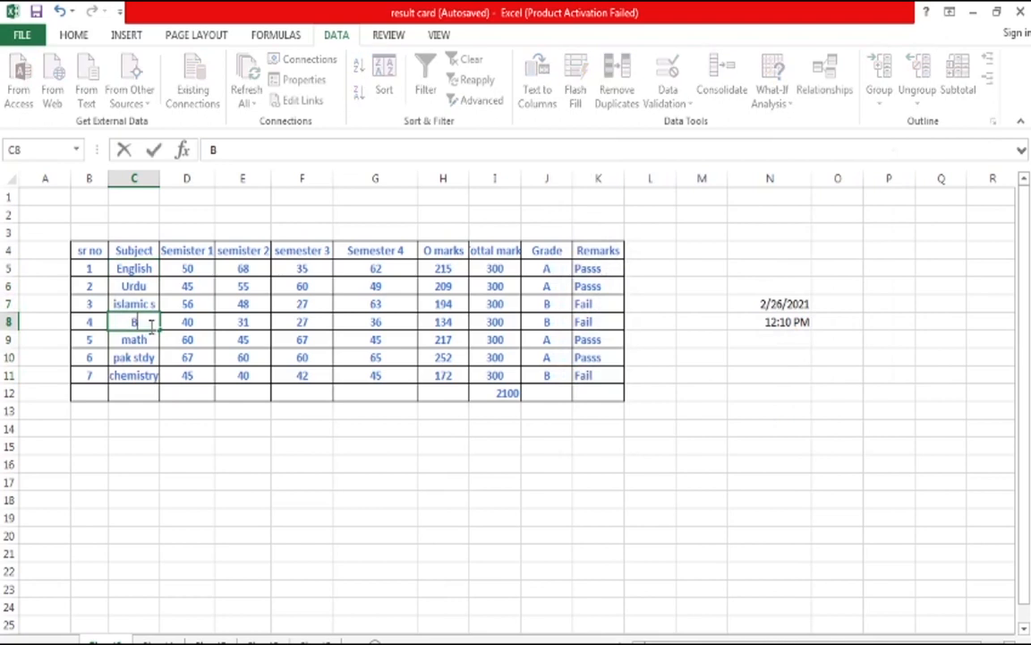
text(O)
key(Return)
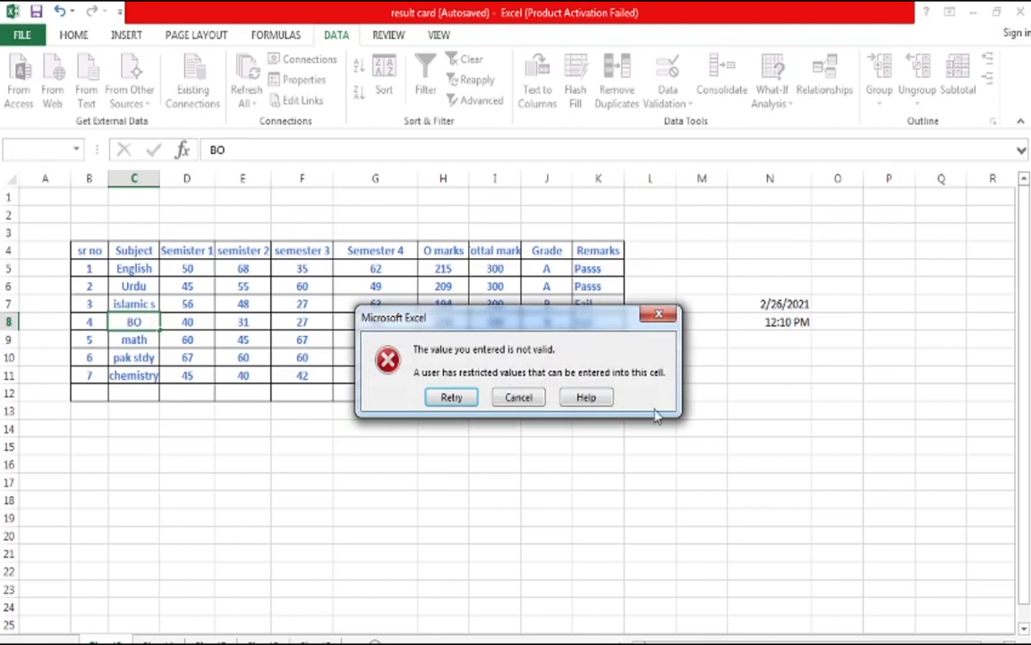
click(659, 313)
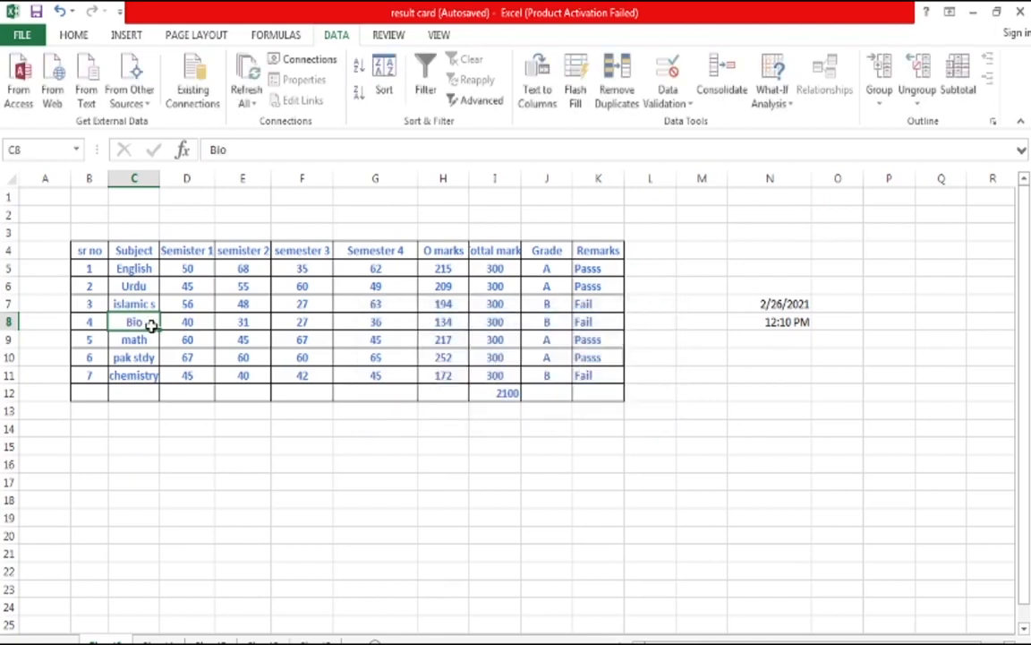
- Test the maximum text length by trying to enter HG;ANG;ALNGOIRALKNG in cell C11, and cancel the entry
click(147, 378)
text(HG;ANG;ALNGOIRALKNG)
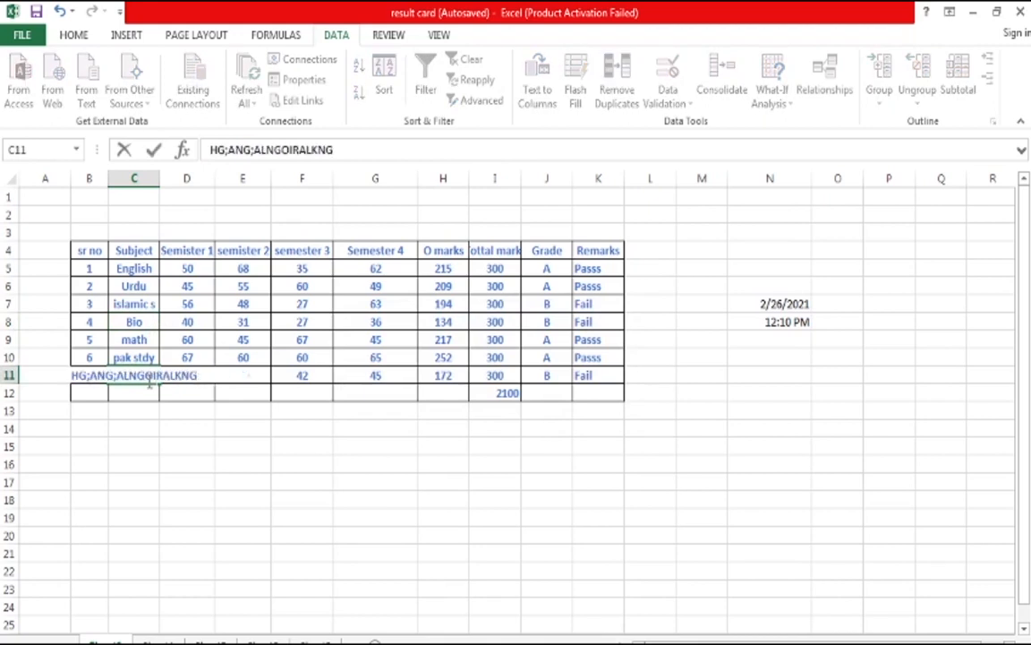
key(Return)
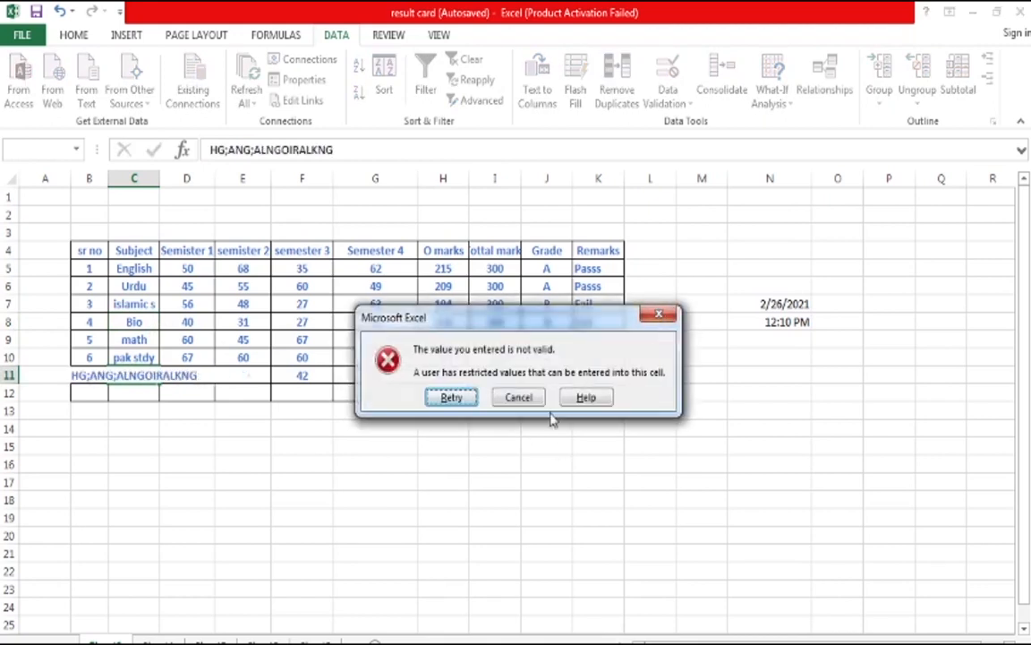
click(519, 397)
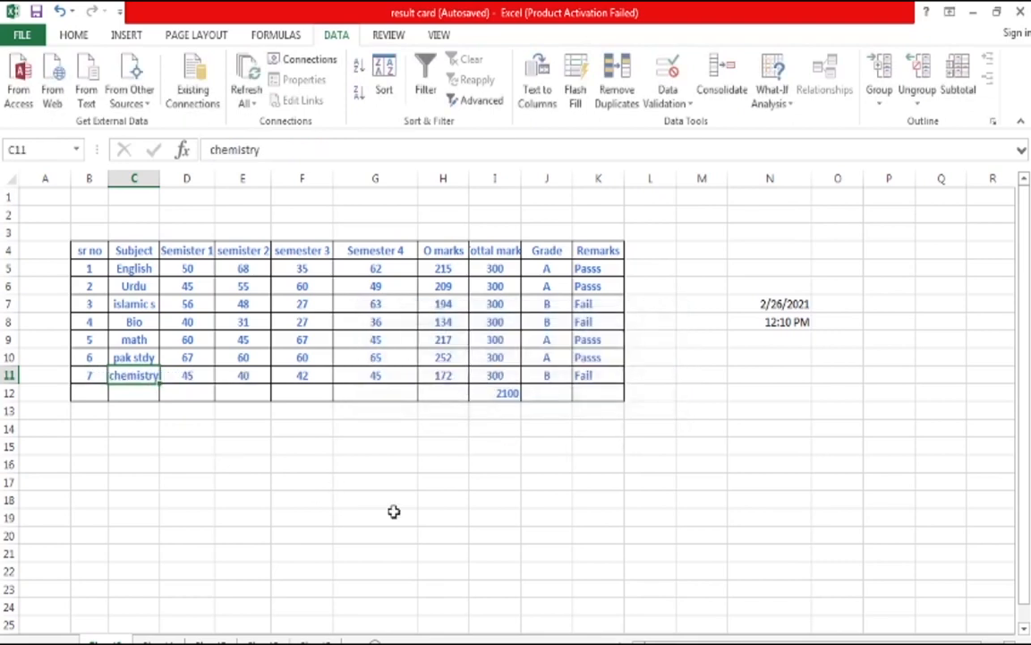
- Review the data validation settings and the available validation types for cell C11, and close them without changes
click(688, 100)
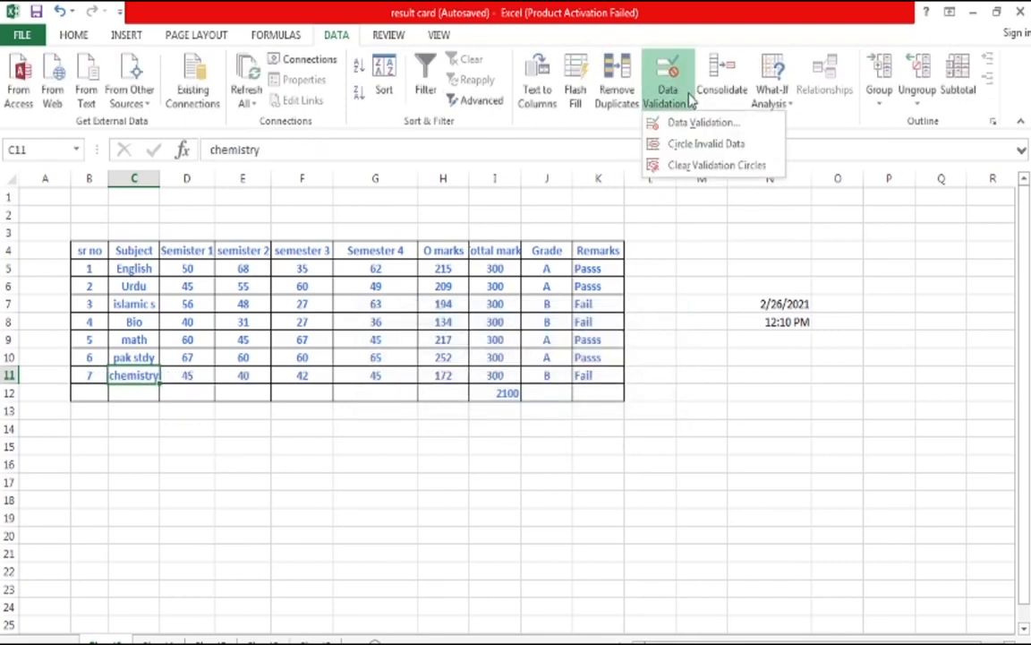
click(769, 298)
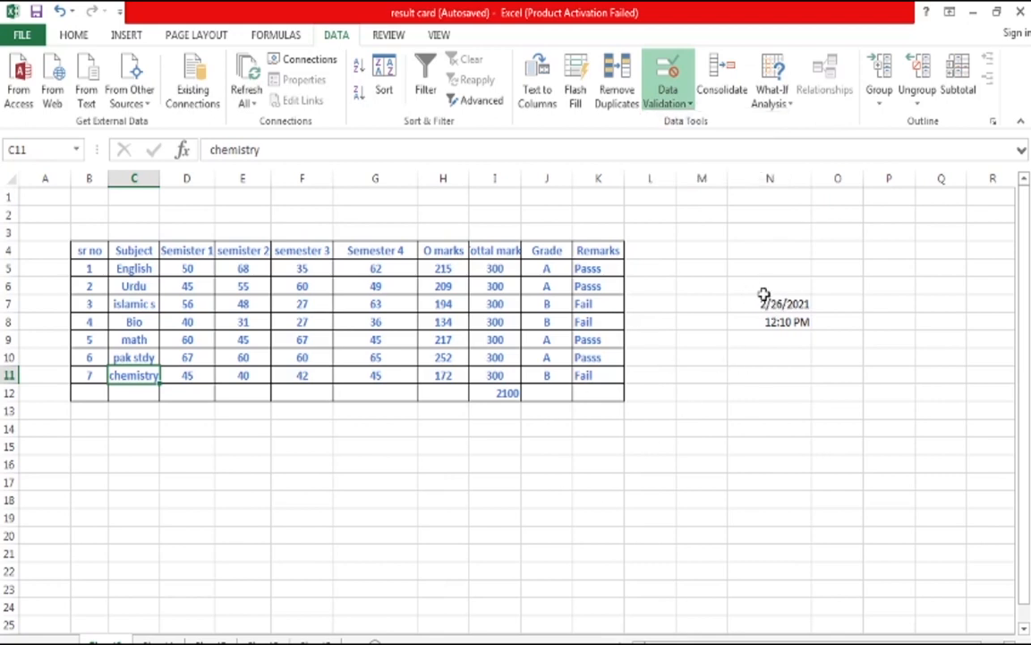
click(668, 102)
click(703, 131)
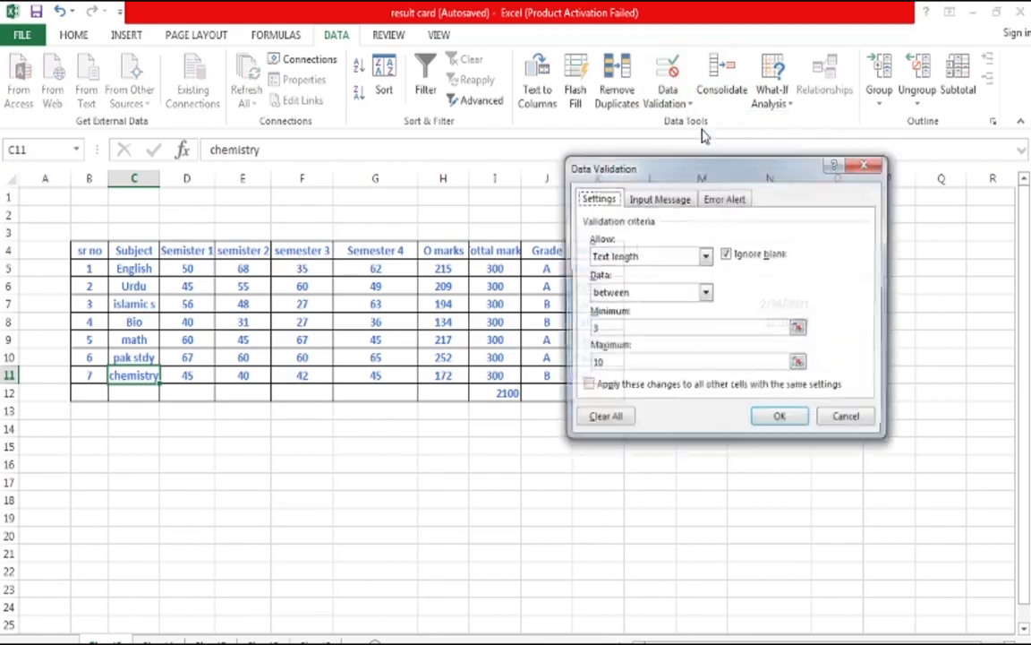
click(704, 260)
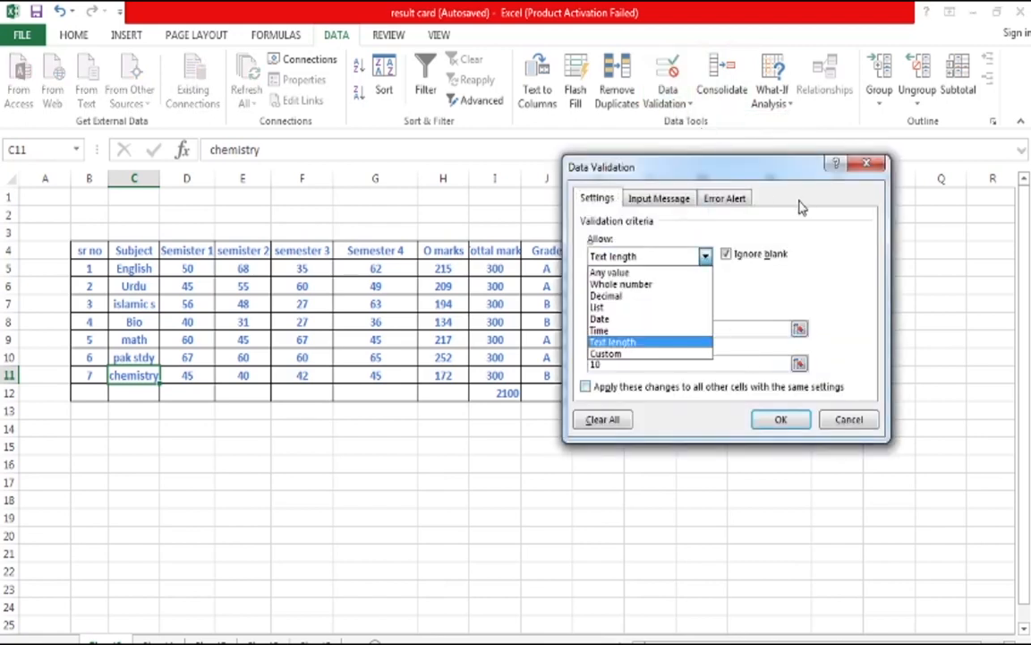
click(789, 232)
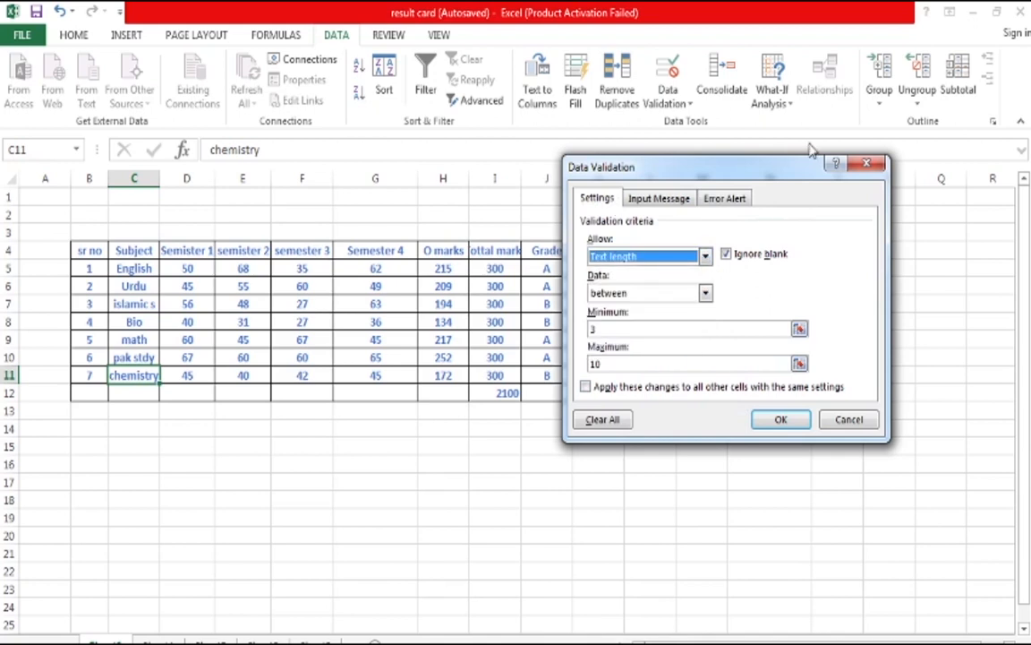
click(876, 163)
- Select the date and time cells N6:N8 and circle the invalid data on the sheet
drag(779, 287, 801, 325)
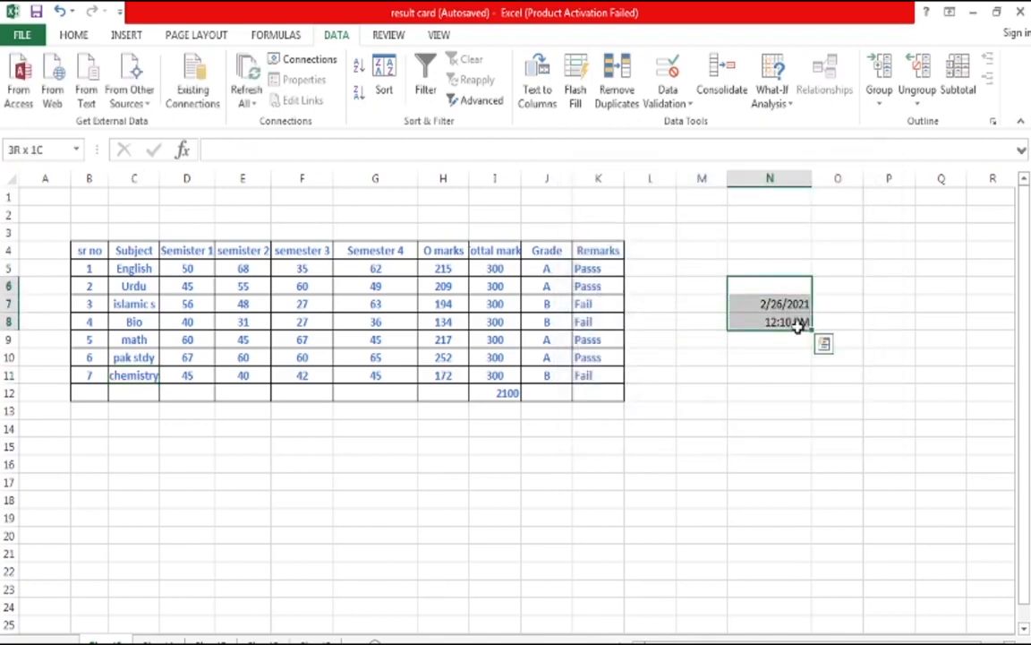
click(670, 100)
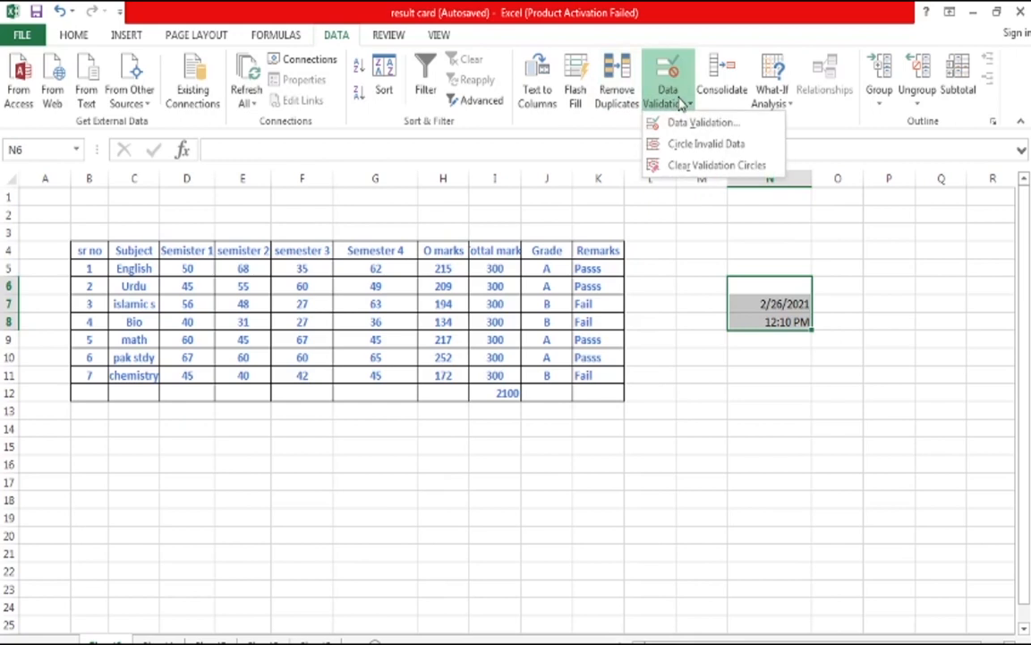
click(689, 145)
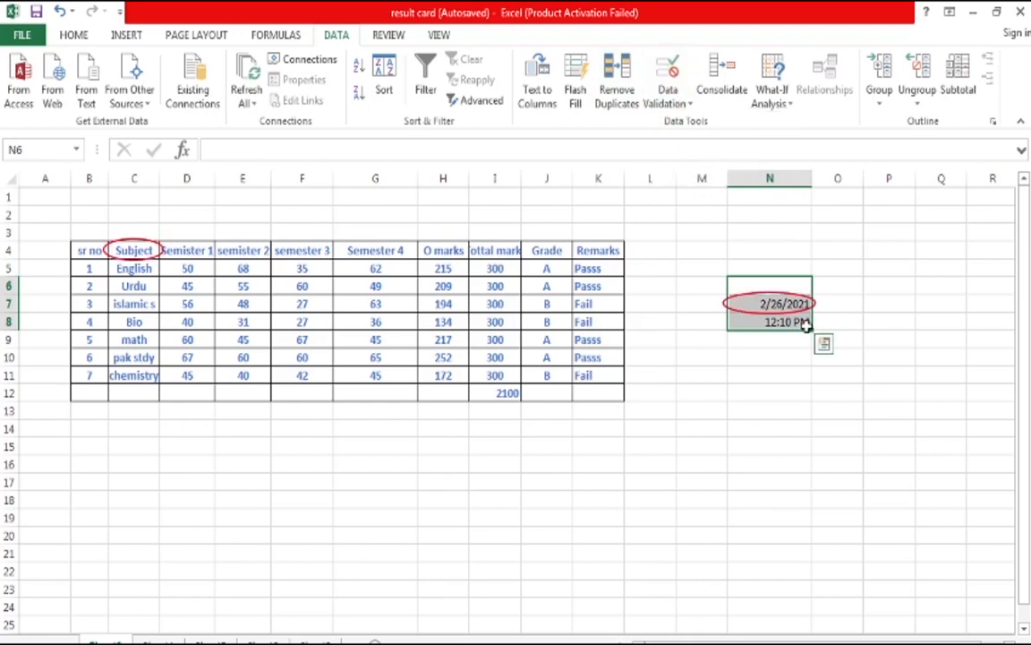
- Clear the validation circles from the sheet and select the empty cell N11
click(675, 106)
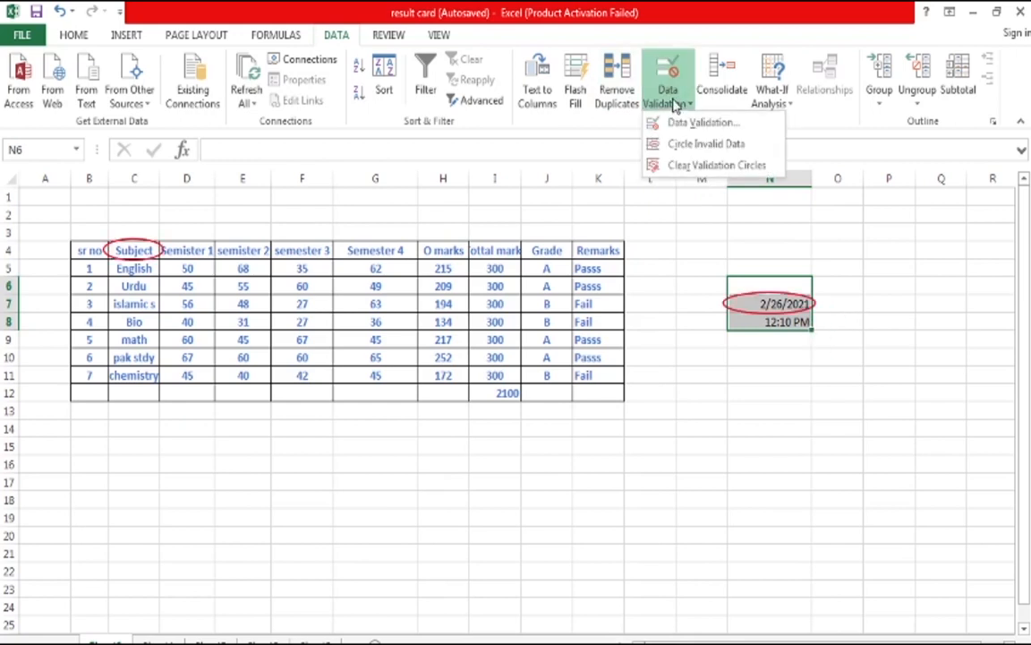
click(720, 165)
click(741, 371)
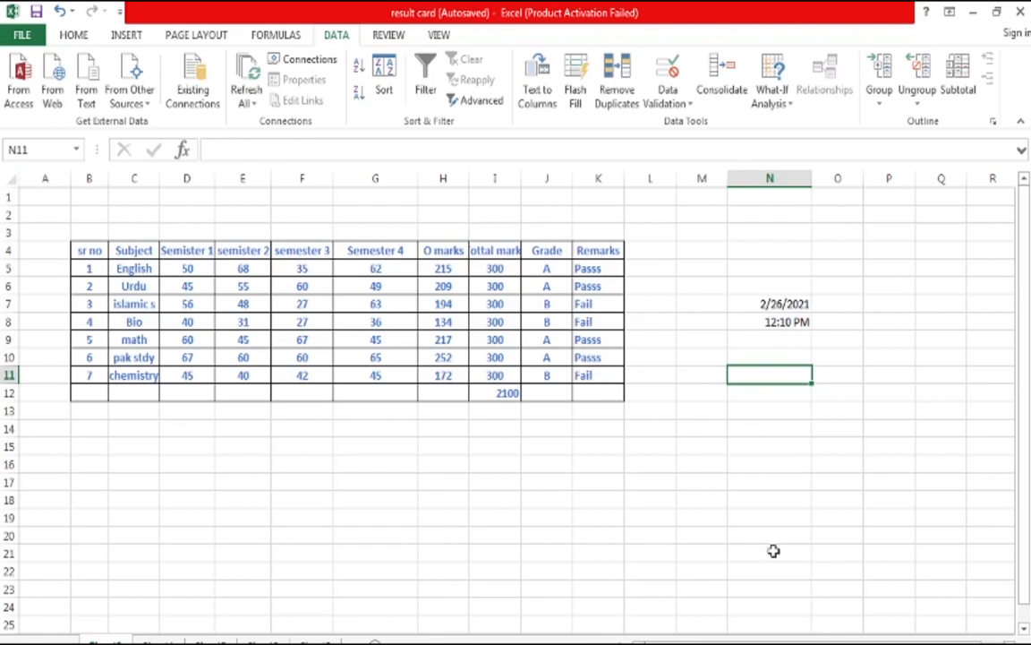
mouse_move(271, 643)
click(358, 644)
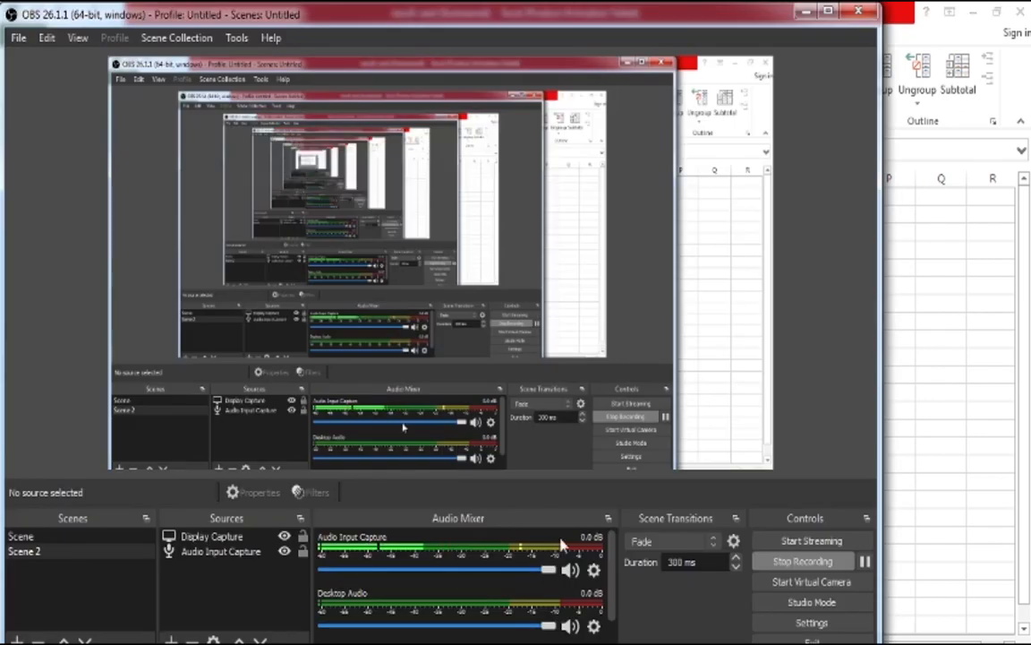